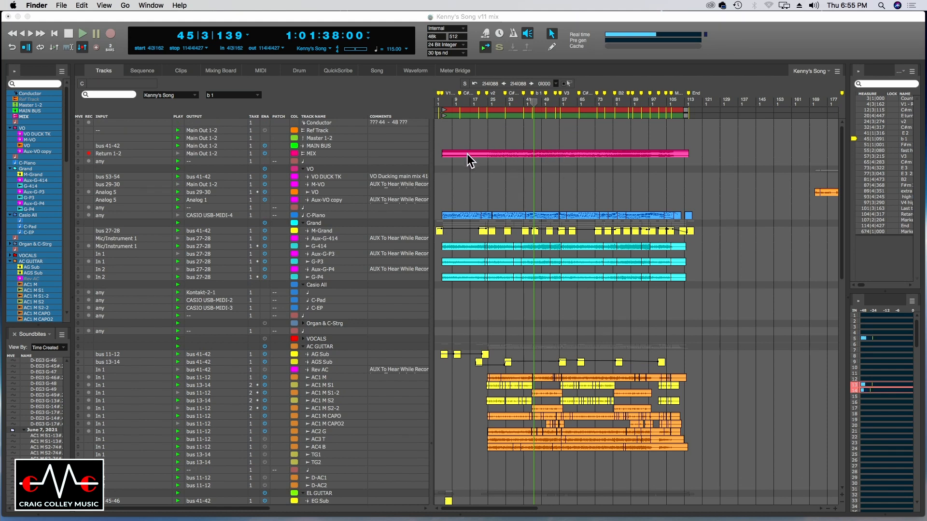
- Look over the song's track list, then show the sequence editor at the start of the song
{"action": "scroll", "coordinate": [503, 176], "scroll_direction": "down", "scroll_amount": 2}
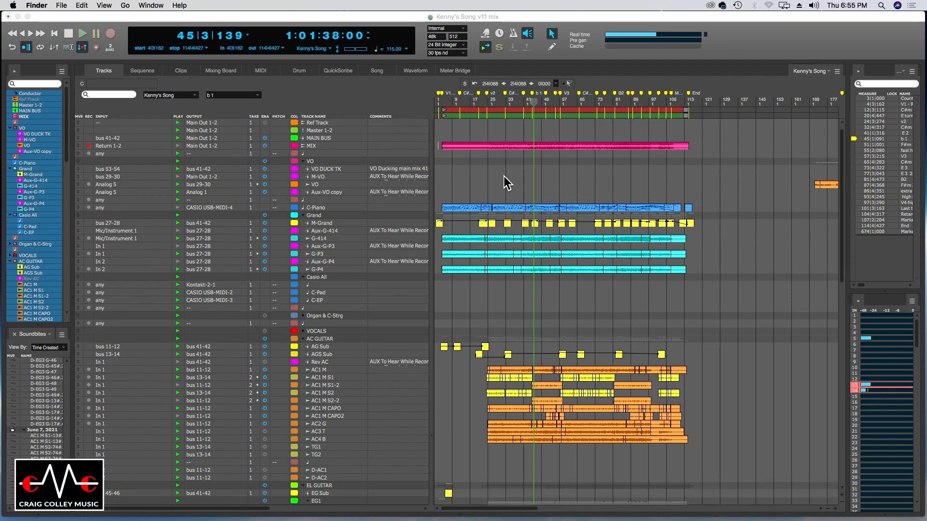
{"action": "scroll", "coordinate": [503, 176], "scroll_direction": "down", "scroll_amount": 3}
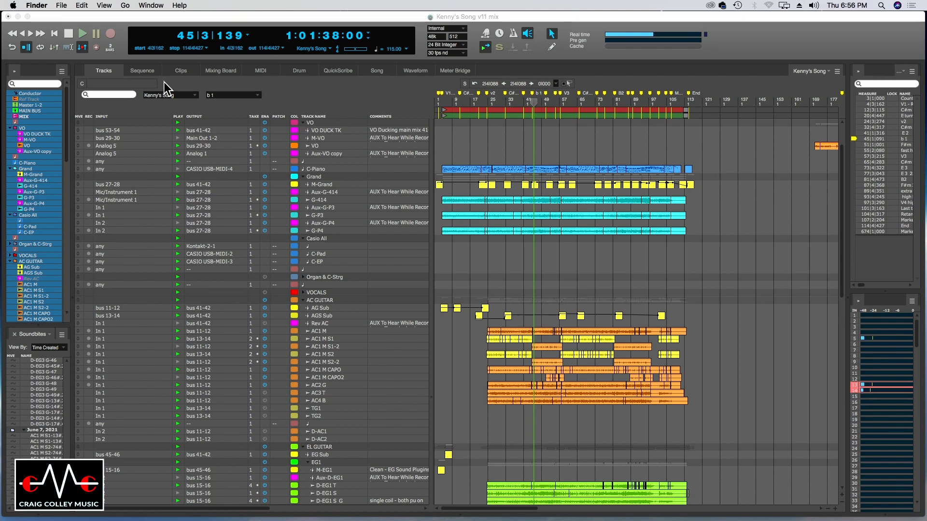
{"action": "left_click", "coordinate": [146, 71]}
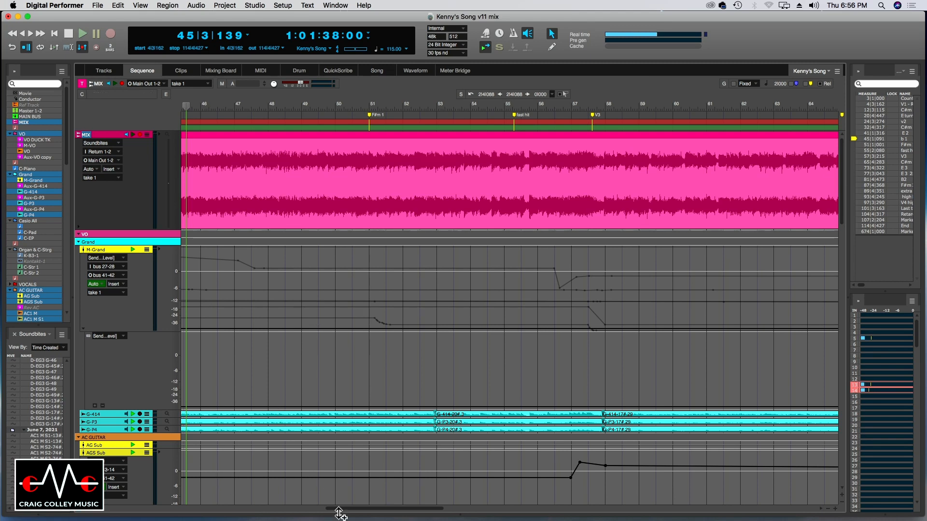
{"action": "left_click_drag", "start_coordinate": [338, 513], "coordinate": [114, 513]}
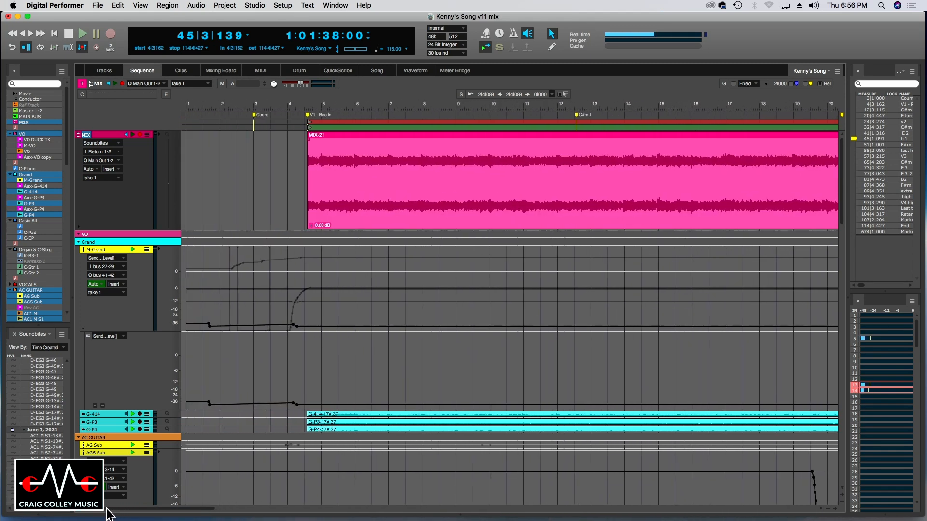
- View the effects mixing board on the shared Mac mini screen, then move the Screen Sharing window out of the way
{"action": "left_click", "coordinate": [106, 258]}
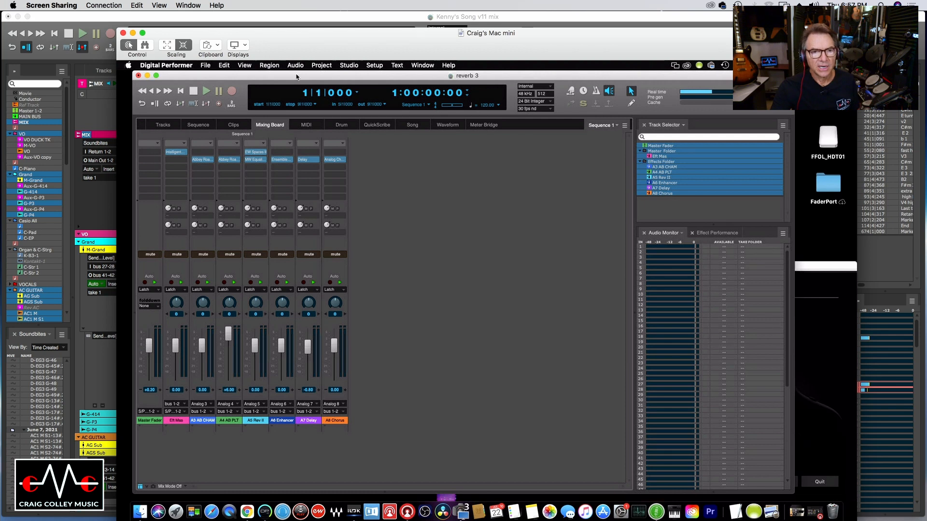
{"action": "left_click_drag", "start_coordinate": [288, 45], "coordinate": [333, 42]}
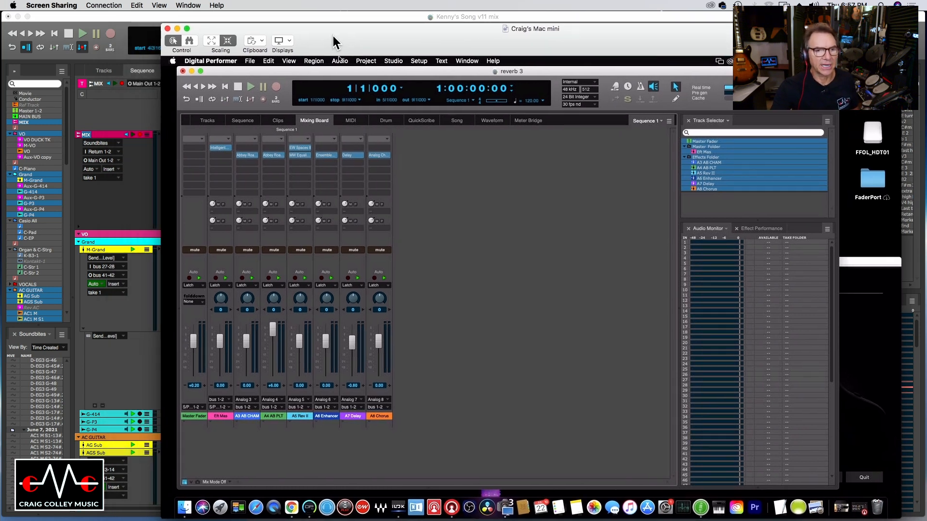
{"action": "left_click_drag", "start_coordinate": [333, 35], "coordinate": [926, 41]}
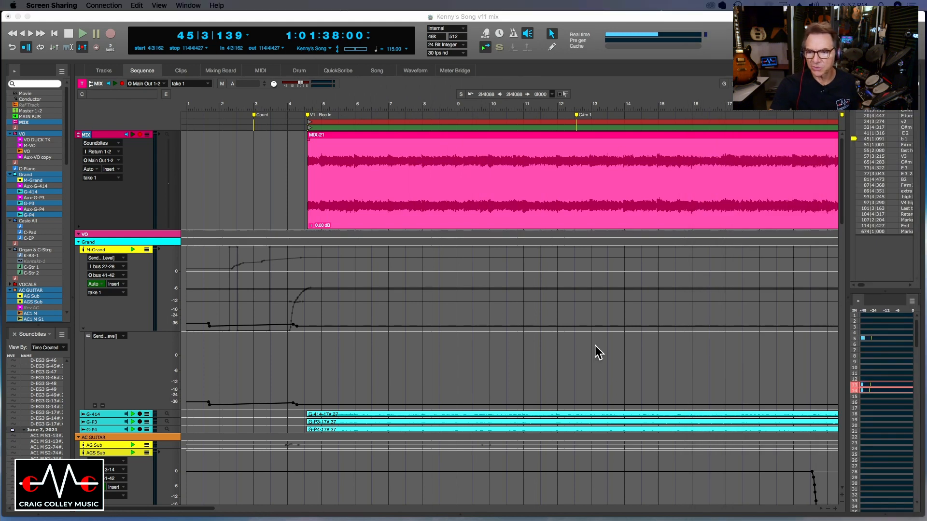
- Select M-Grand's send level automation points up to bar 4 and hide the track's extra automation lane
{"action": "left_click", "coordinate": [298, 107]}
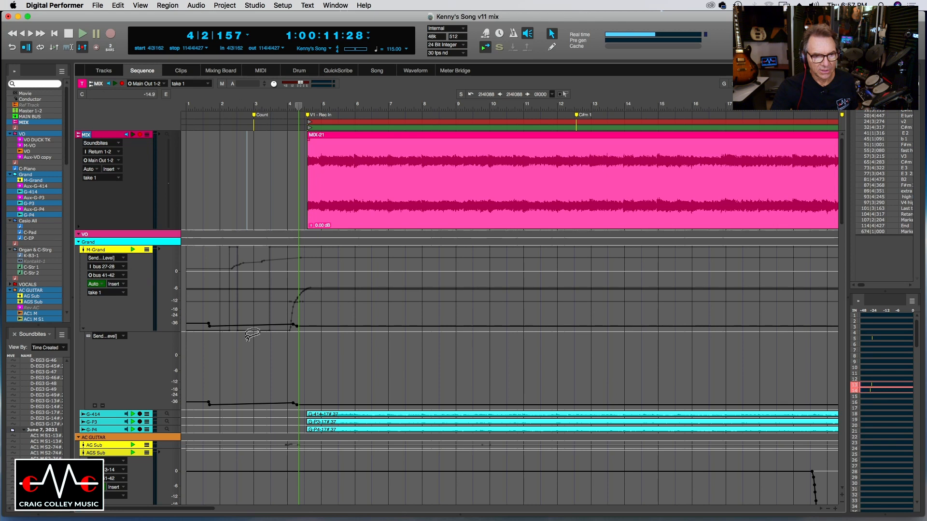
{"action": "left_click", "coordinate": [297, 327]}
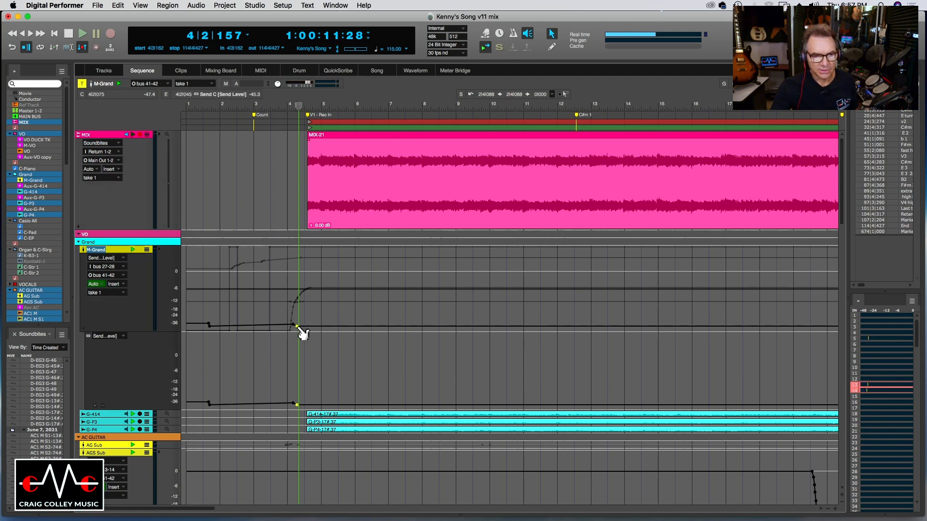
{"action": "left_click", "coordinate": [83, 330]}
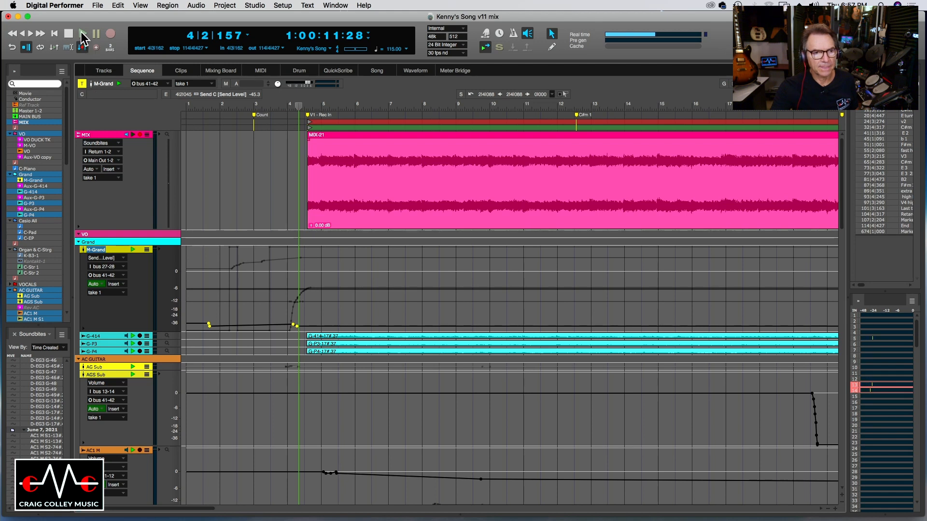
- Play the song from bar 4 in short passages, stopping and restarting playback between them
{"action": "left_click", "coordinate": [83, 34]}
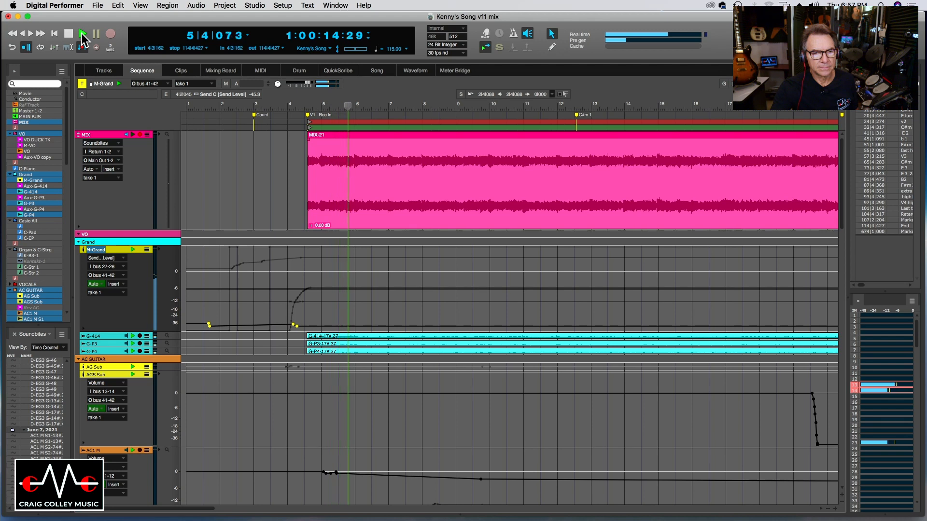
{"action": "left_click", "coordinate": [68, 33]}
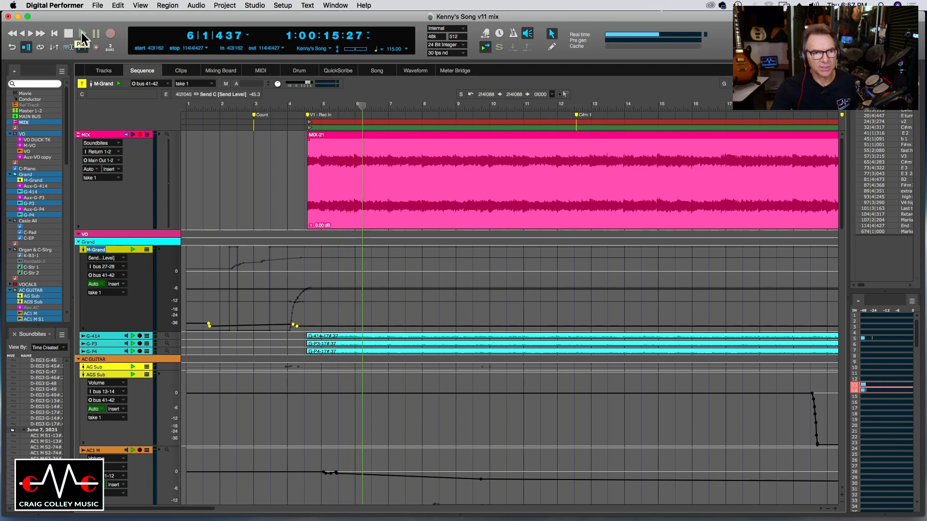
{"action": "left_click", "coordinate": [83, 35]}
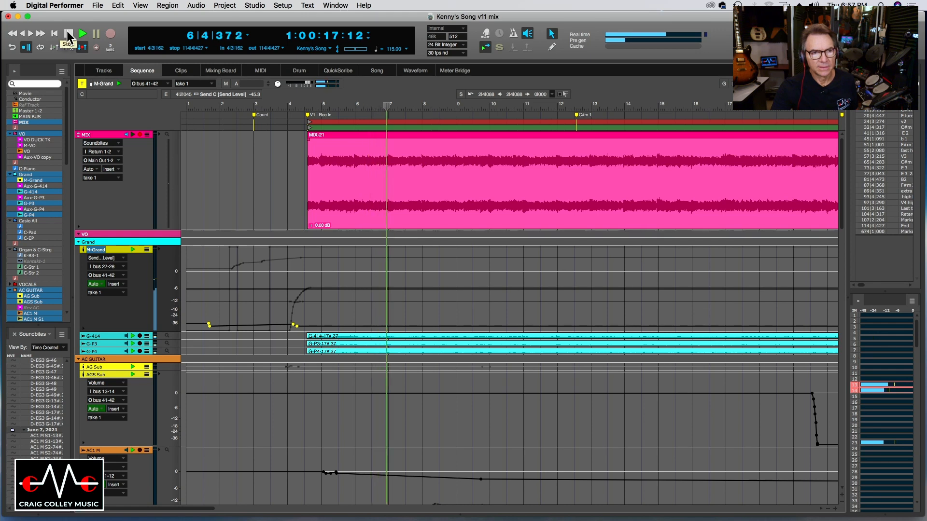
{"action": "left_click", "coordinate": [68, 34]}
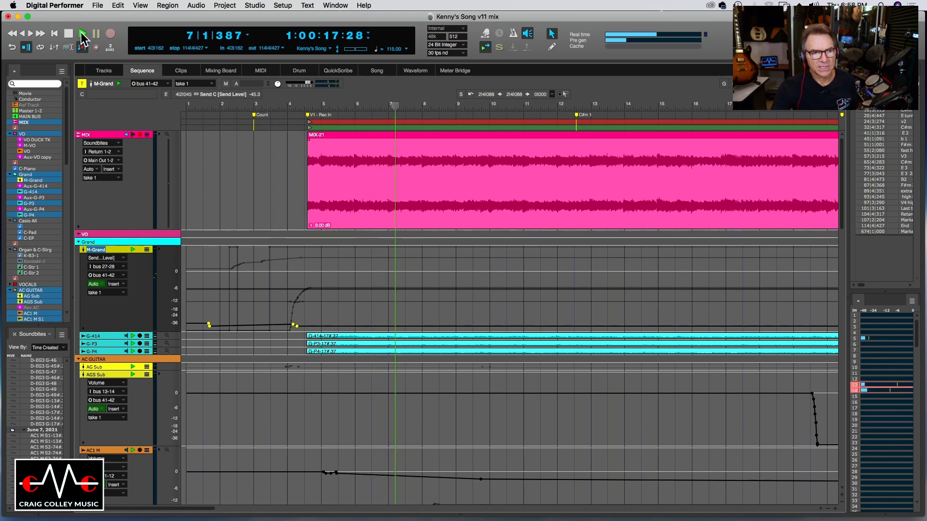
{"action": "left_click", "coordinate": [83, 34]}
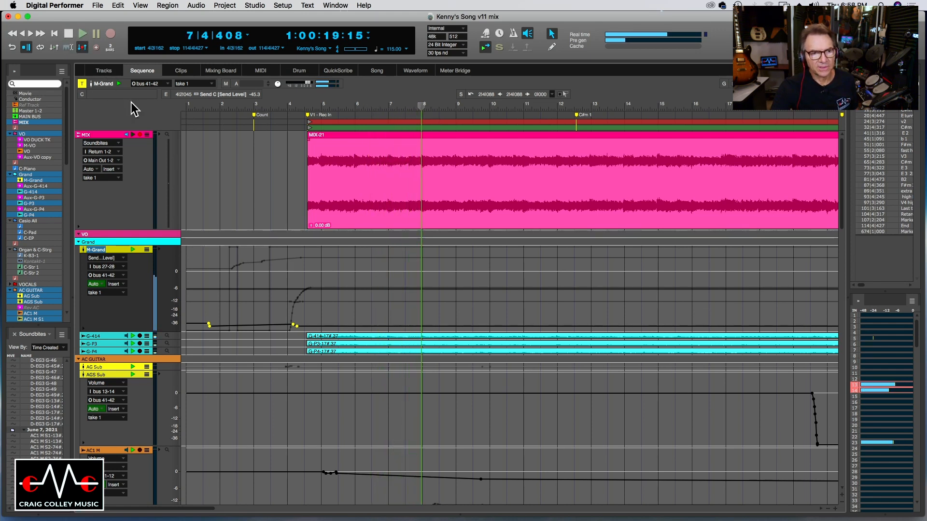
- Move ahead in the sequence and cue playback at bar 19, just before the AGS Sub volume drop
{"action": "left_click_drag", "start_coordinate": [187, 510], "coordinate": [196, 511]}
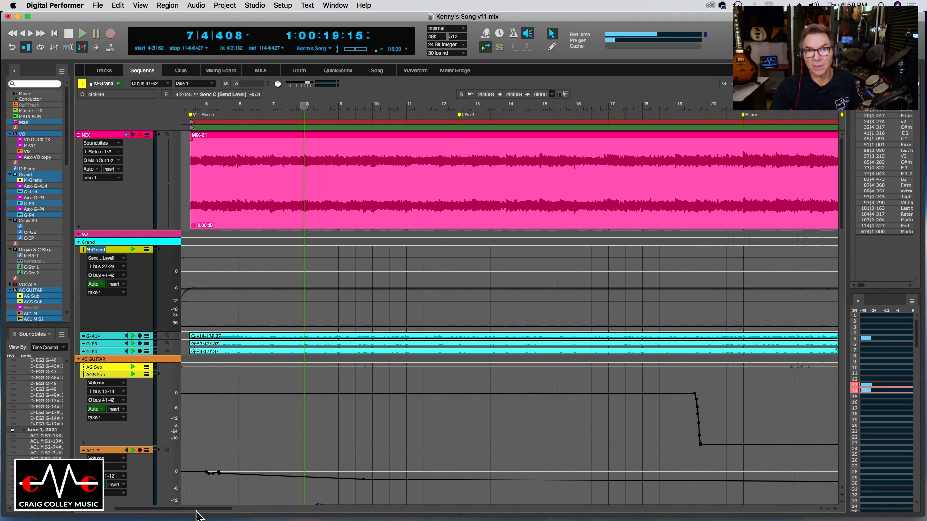
{"action": "left_click_drag", "start_coordinate": [197, 514], "coordinate": [224, 506]}
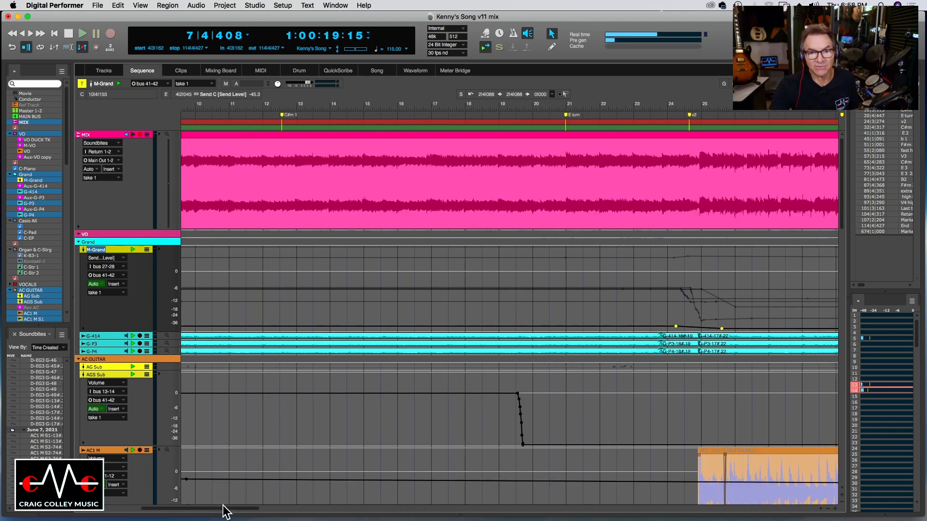
{"action": "left_click", "coordinate": [513, 111]}
{"action": "key", "text": "space"}
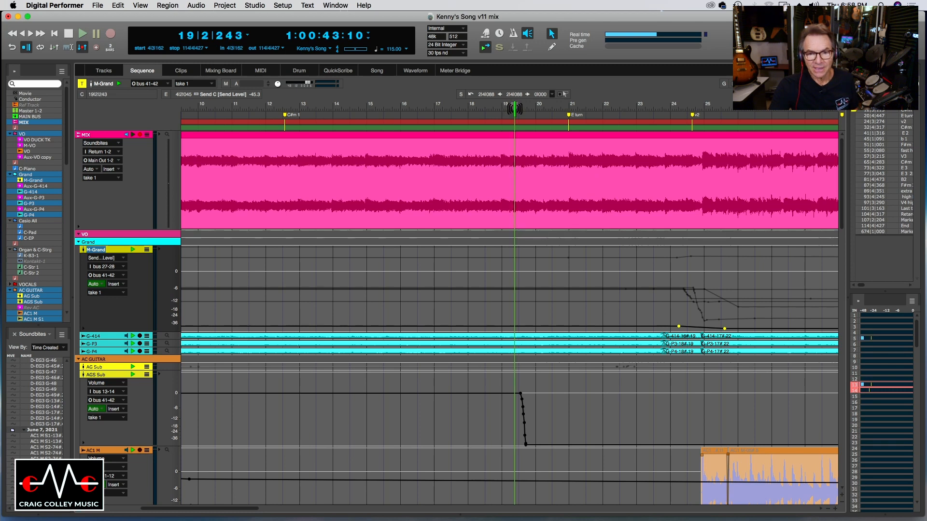
{"action": "left_click", "coordinate": [514, 110]}
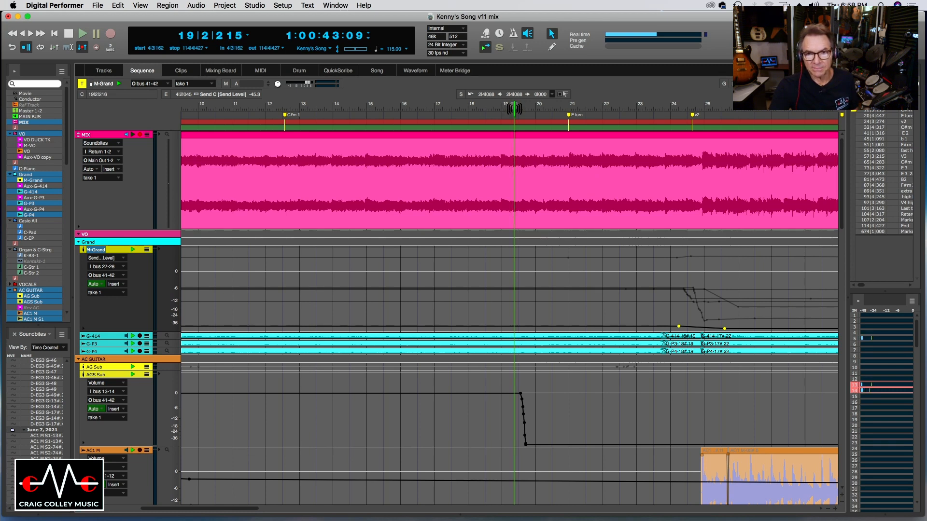
- Move the playhead past bar 23 to the end of bar 25 and play a short passage after the v2 marker
{"action": "left_click", "coordinate": [643, 127]}
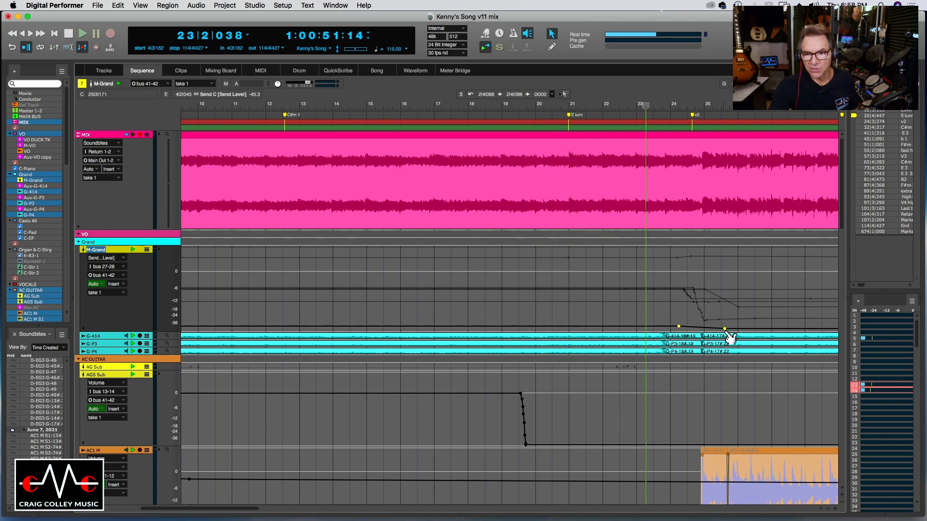
{"action": "left_click", "coordinate": [737, 111]}
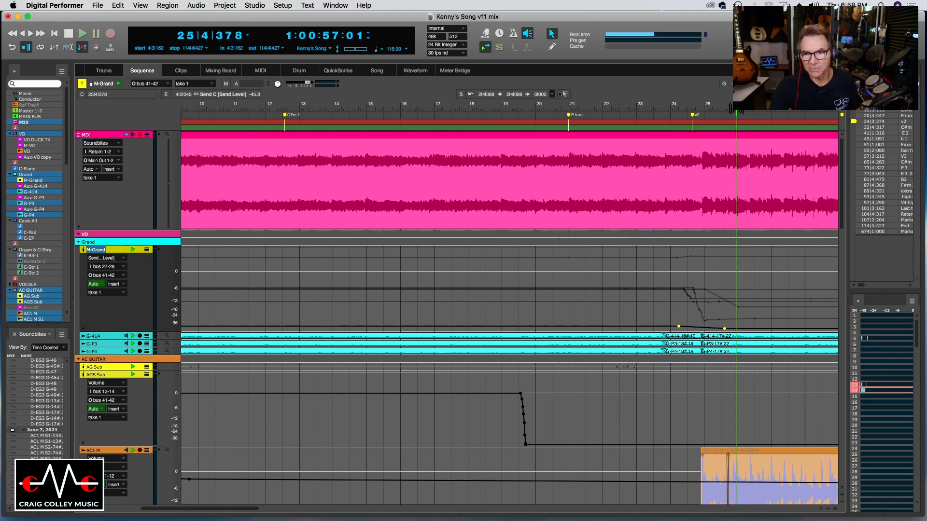
{"action": "key", "text": "space"}
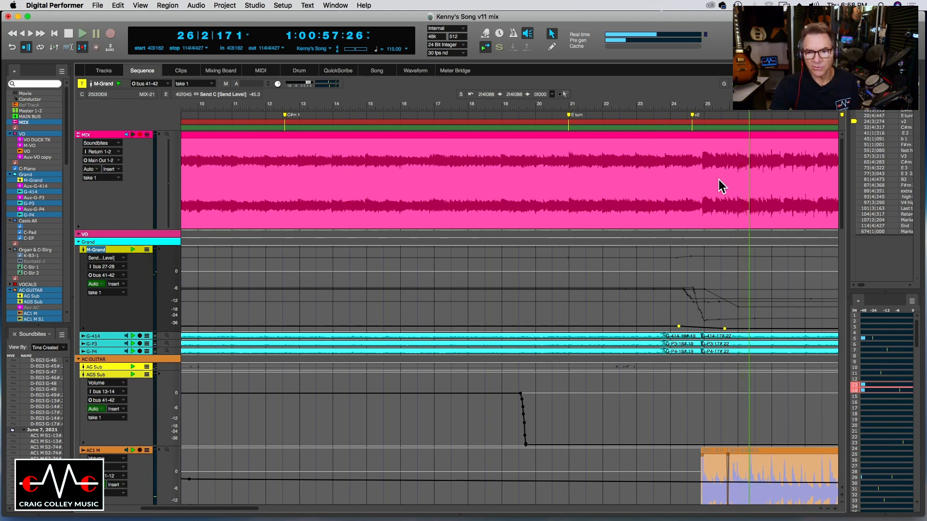
- Examine the whole song's arrangement down to the bass and drum tracks, placing the playhead at bar 23 before the v2 marker
{"action": "left_click", "coordinate": [286, 106]}
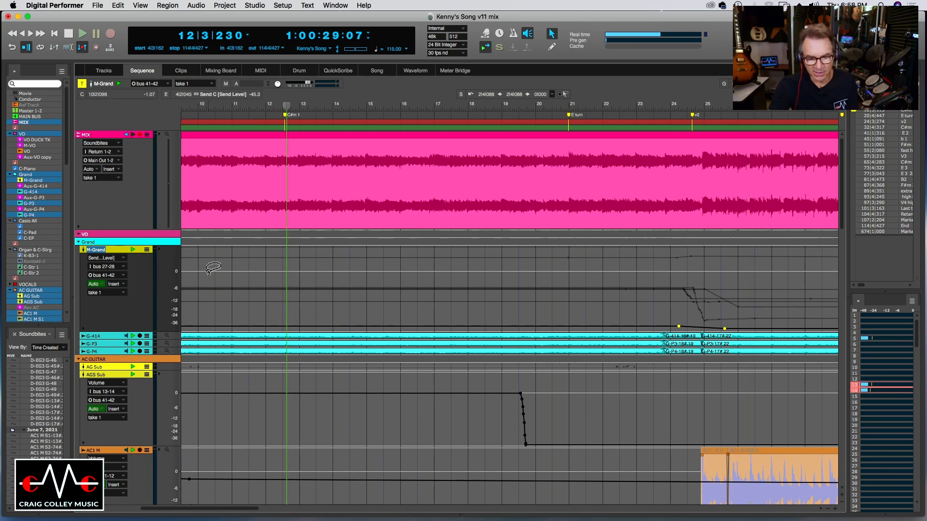
{"action": "key", "text": "super+Left"}
{"action": "key", "text": "super+Left"}
{"action": "key", "text": "super+Left"}
{"action": "key", "text": "super+Left"}
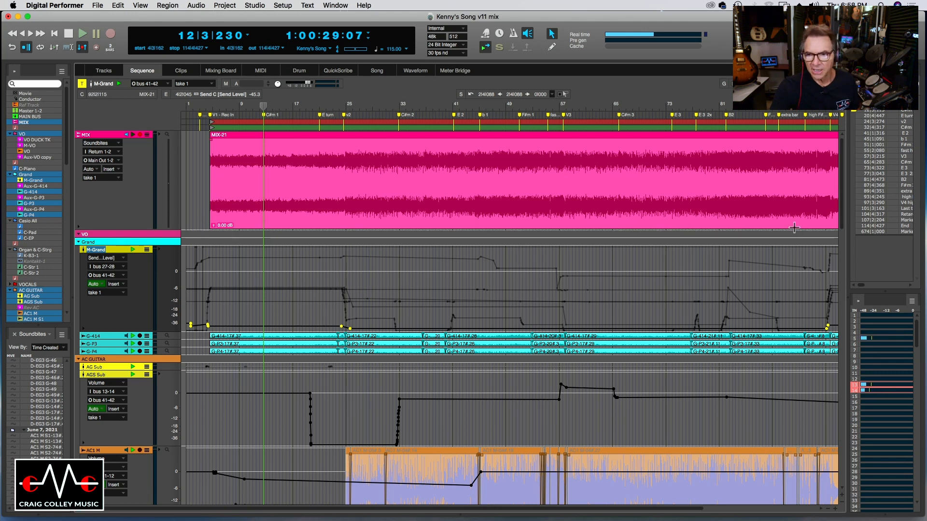
{"action": "left_click_drag", "start_coordinate": [846, 197], "coordinate": [841, 392]}
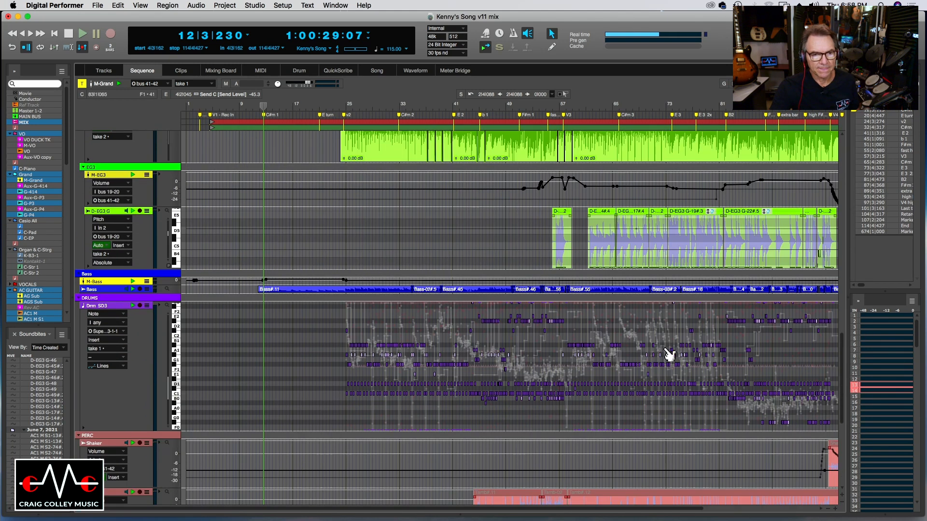
{"action": "left_click", "coordinate": [336, 106]}
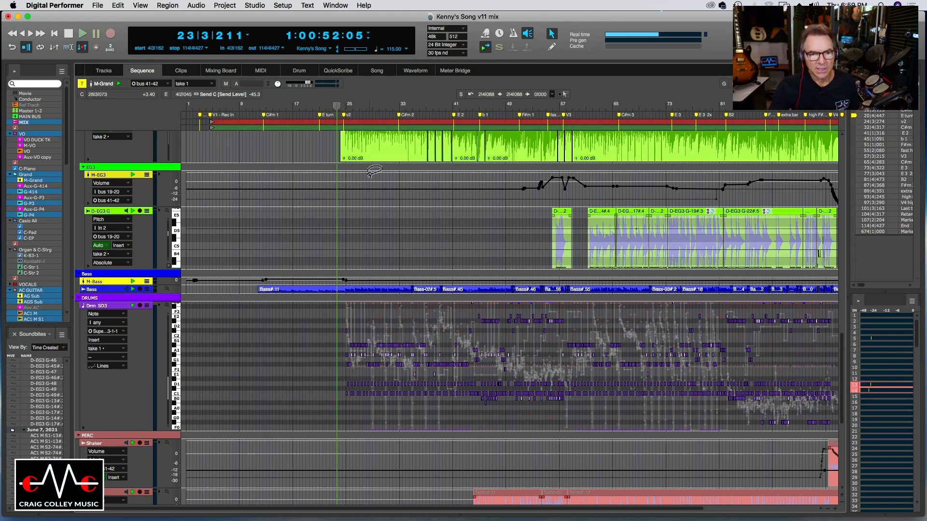
- Show the mixing board and open the Bass track's MW Equalizer, placing its window over the mixer to inspect the curve
{"action": "left_click", "coordinate": [212, 70]}
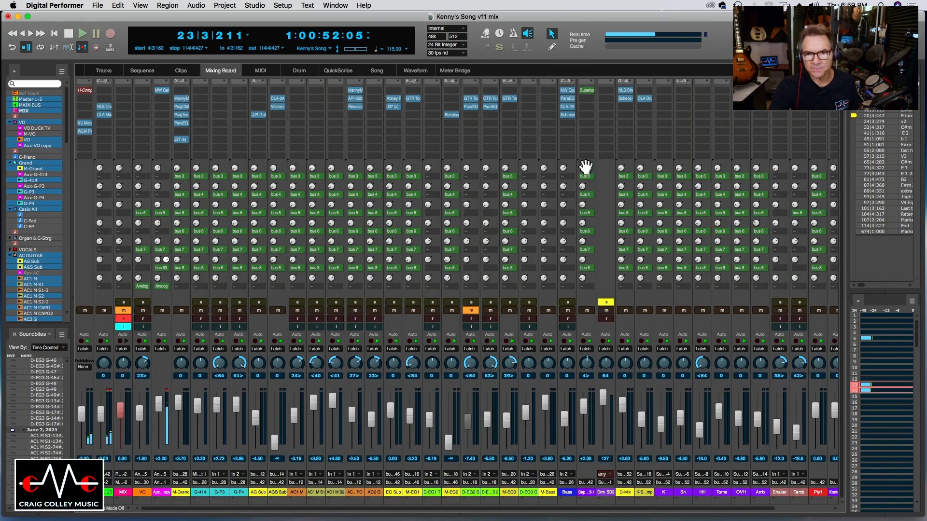
{"action": "left_click", "coordinate": [568, 91]}
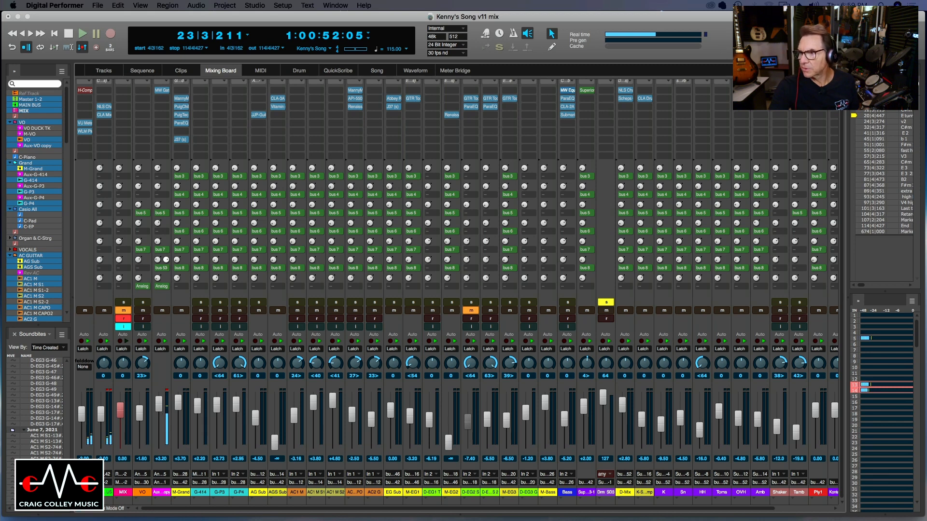
{"action": "left_click_drag", "start_coordinate": [926, 212], "coordinate": [305, 123]}
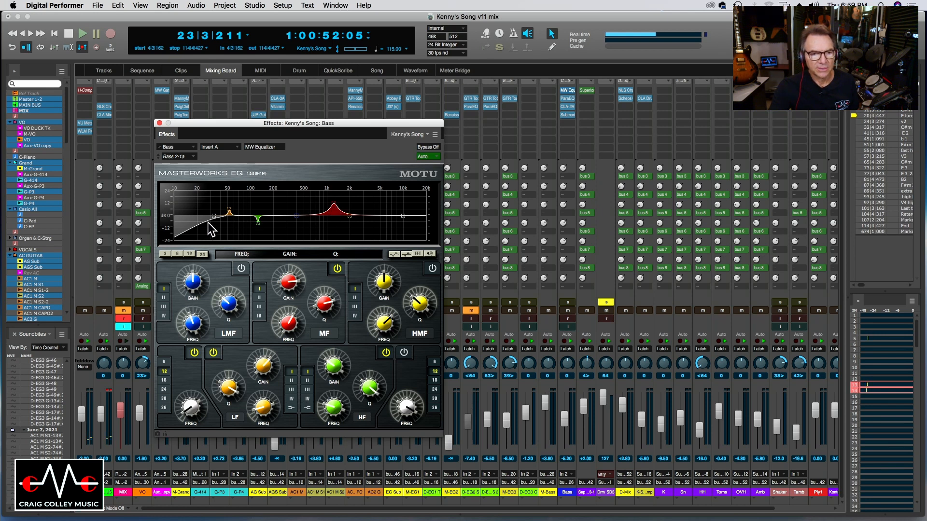
{"action": "left_click_drag", "start_coordinate": [212, 221], "coordinate": [214, 216]}
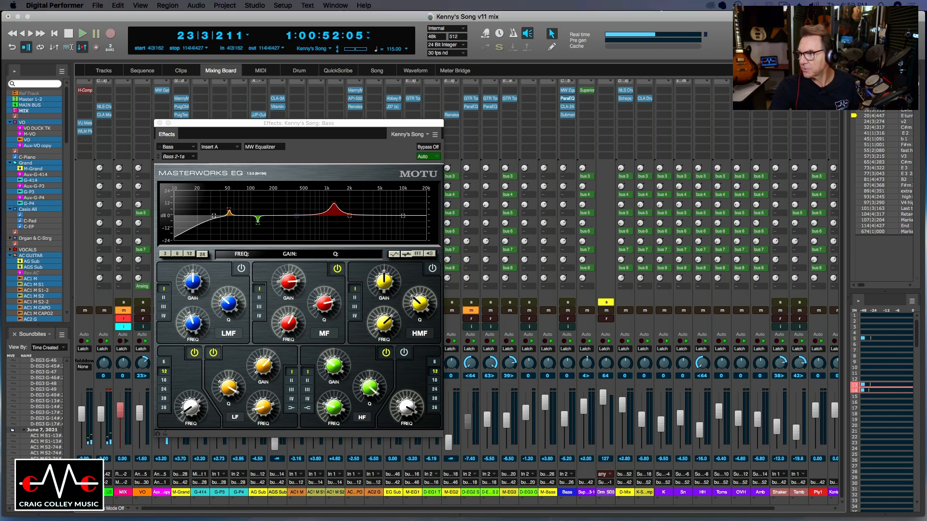
- Open the Bass track's ParaEQ 4-band, CLA-2A and Submarine inserts and arrange the plug-in windows over the mixer
{"action": "left_click_drag", "start_coordinate": [729, 204], "coordinate": [557, 154]}
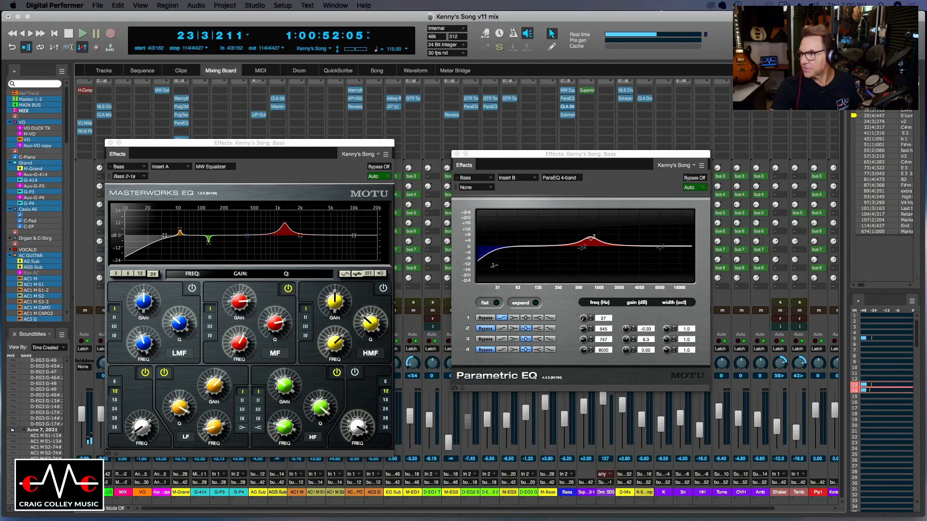
{"action": "left_click_drag", "start_coordinate": [411, 303], "coordinate": [303, 191]}
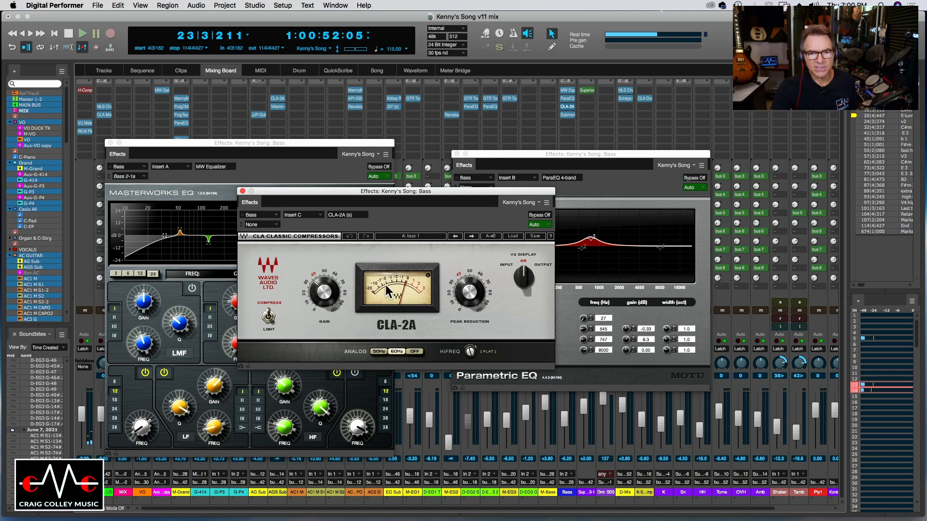
{"action": "double_click", "coordinate": [567, 115]}
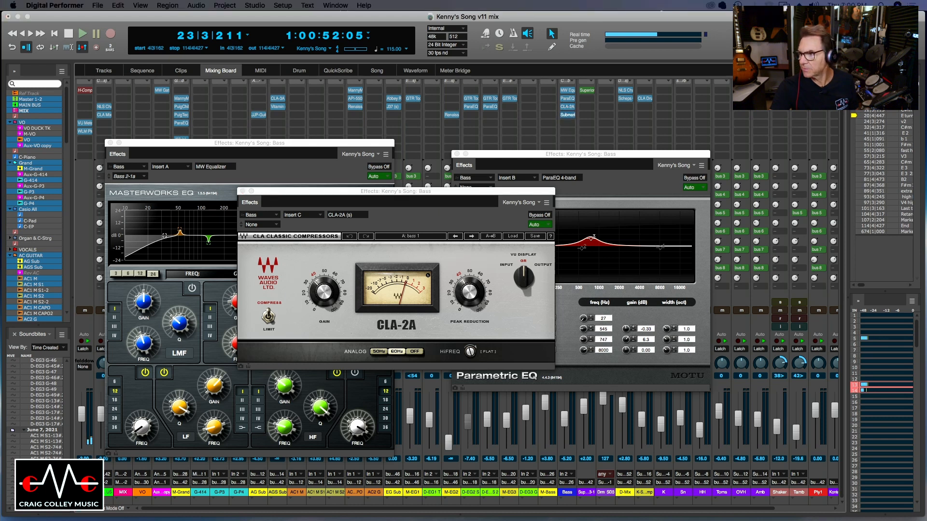
{"action": "left_click_drag", "start_coordinate": [671, 289], "coordinate": [237, 256]}
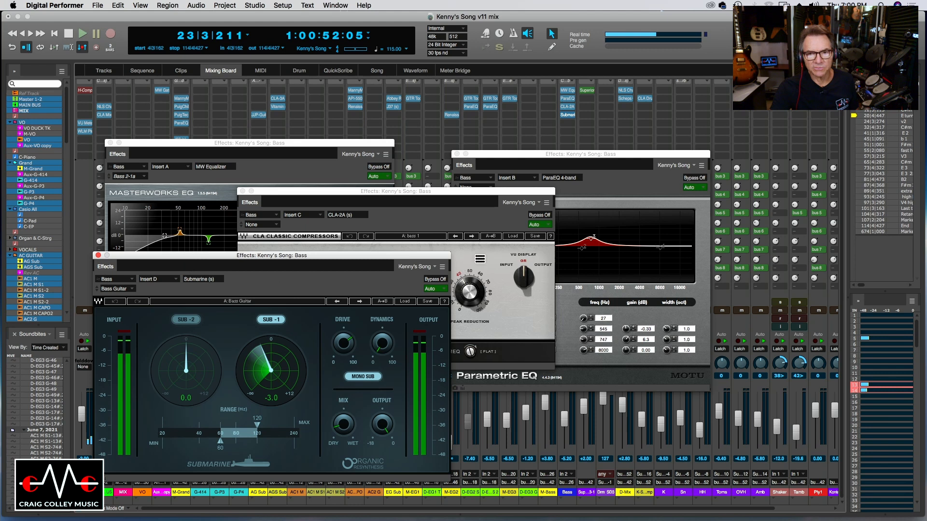
{"action": "left_click_drag", "start_coordinate": [565, 159], "coordinate": [322, 144]}
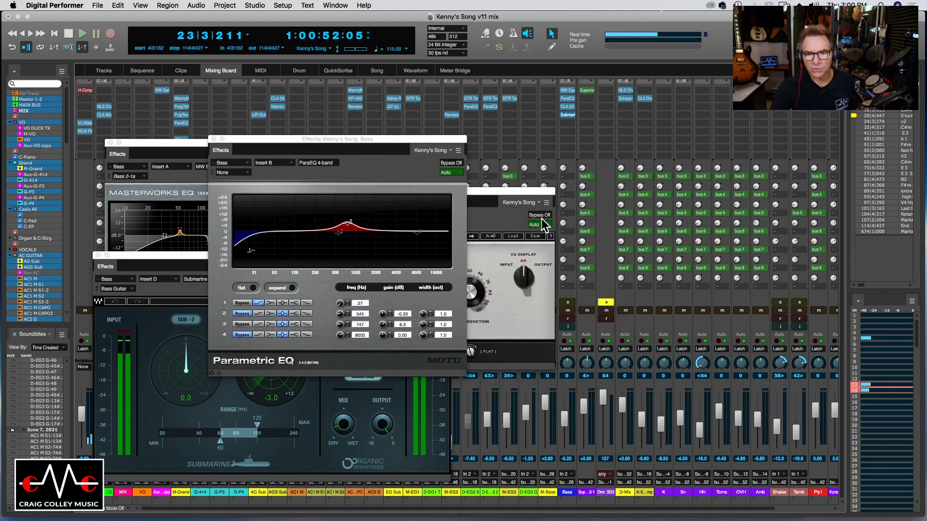
- Solo the Bass track instead of the drum track, play the passage and bring the CLA-2A window to the front
{"action": "left_click", "coordinate": [602, 303]}
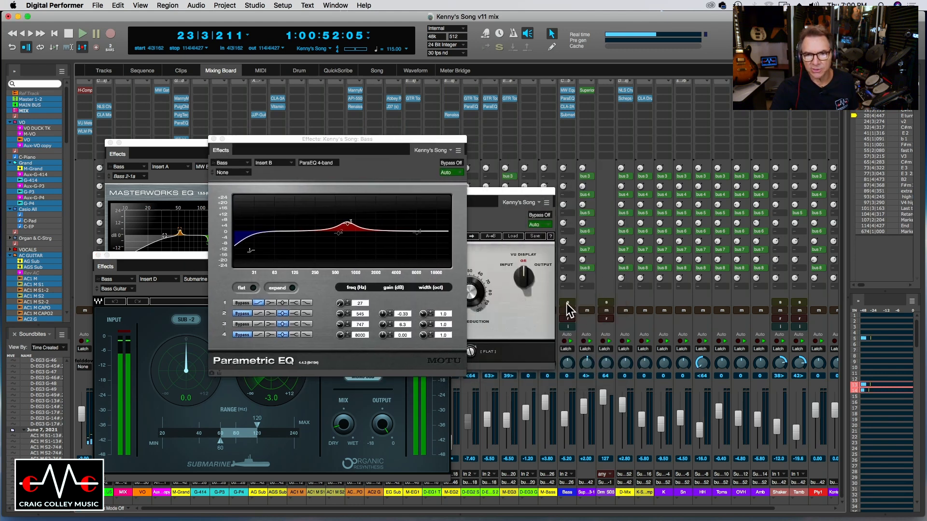
{"action": "left_click", "coordinate": [568, 303]}
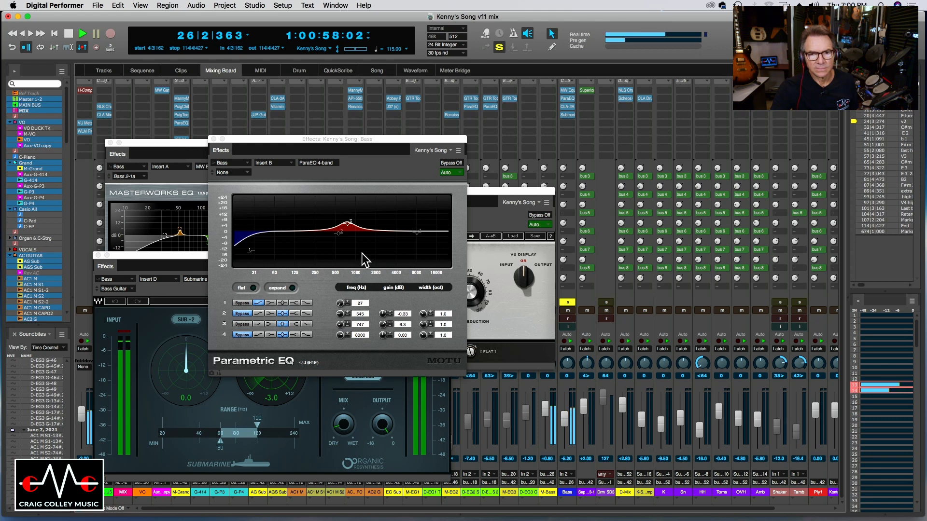
{"action": "left_click", "coordinate": [513, 199]}
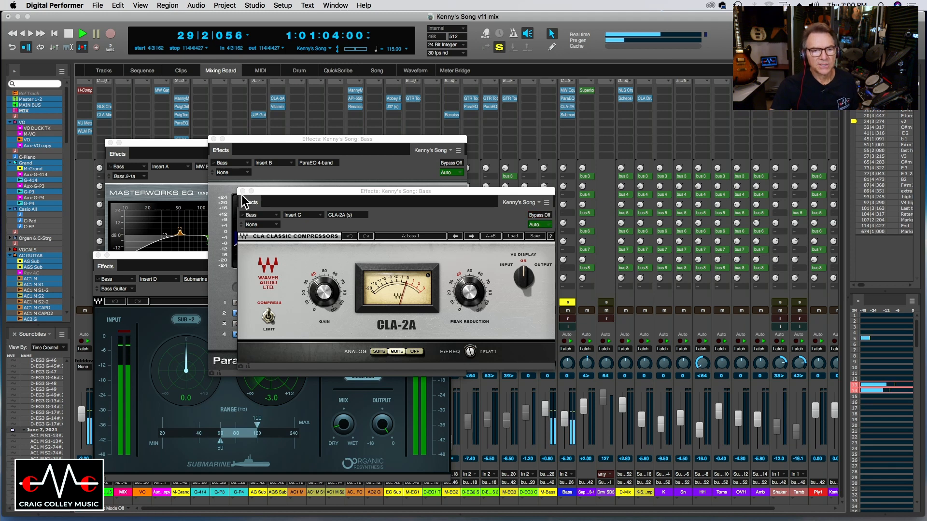
- Close the Bass track's CLA-2A, ParaEQ 4-band, Submarine and MW Equalizer windows and stop playback
{"action": "left_click", "coordinate": [243, 191]}
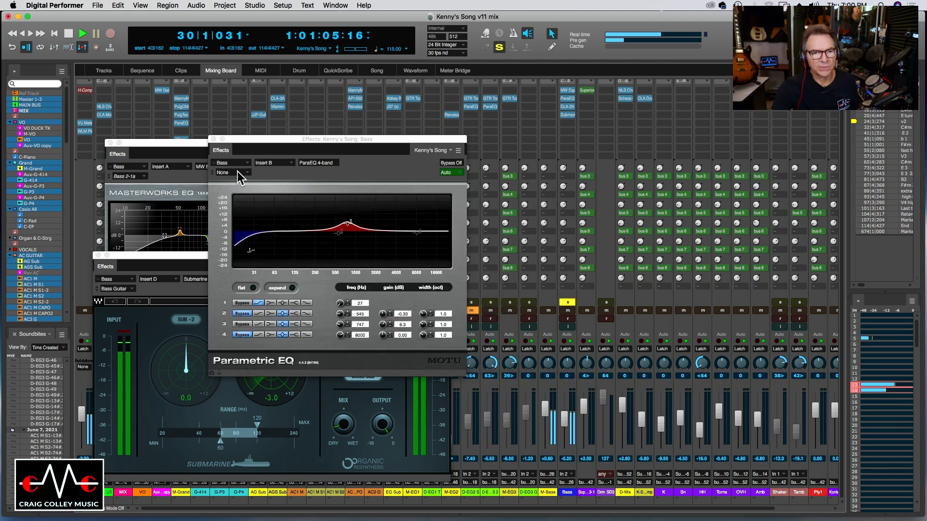
{"action": "left_click", "coordinate": [214, 140]}
{"action": "left_click", "coordinate": [98, 255]}
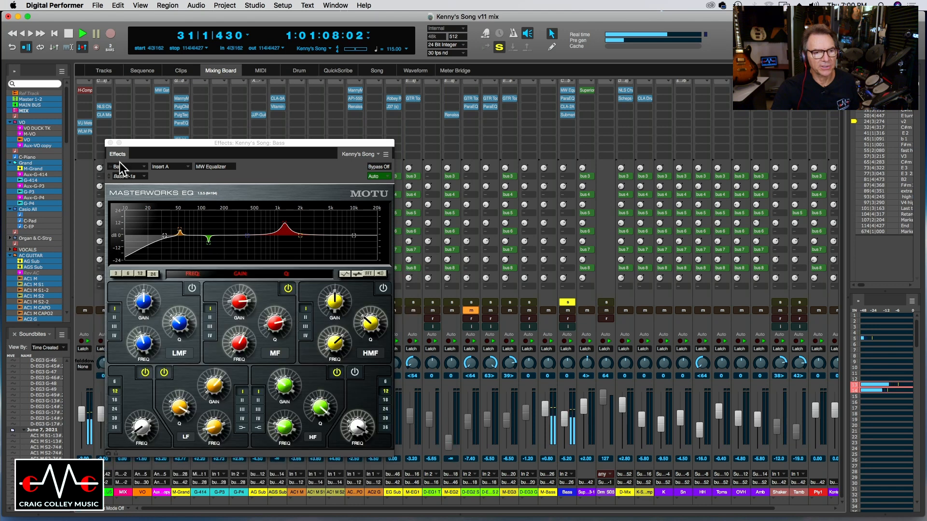
{"action": "left_click", "coordinate": [110, 143]}
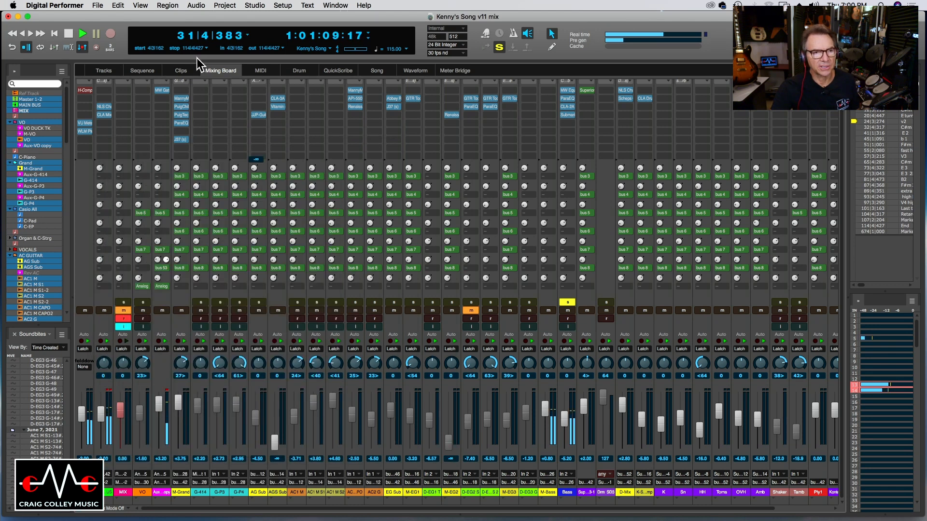
{"action": "left_click", "coordinate": [69, 34]}
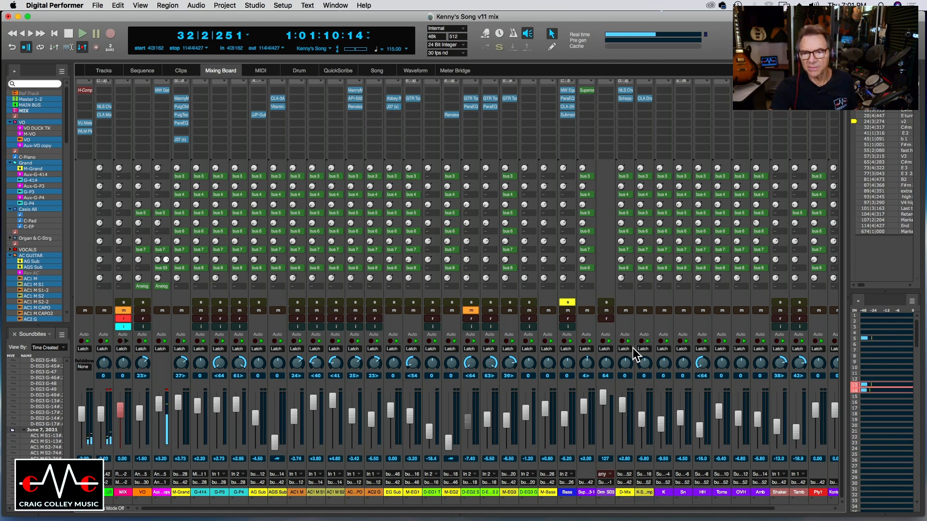
- Open the CLA Drums insert on the K-S-T Comp track and play the song with the drum track soloed instead of Bass
{"action": "left_click", "coordinate": [644, 98]}
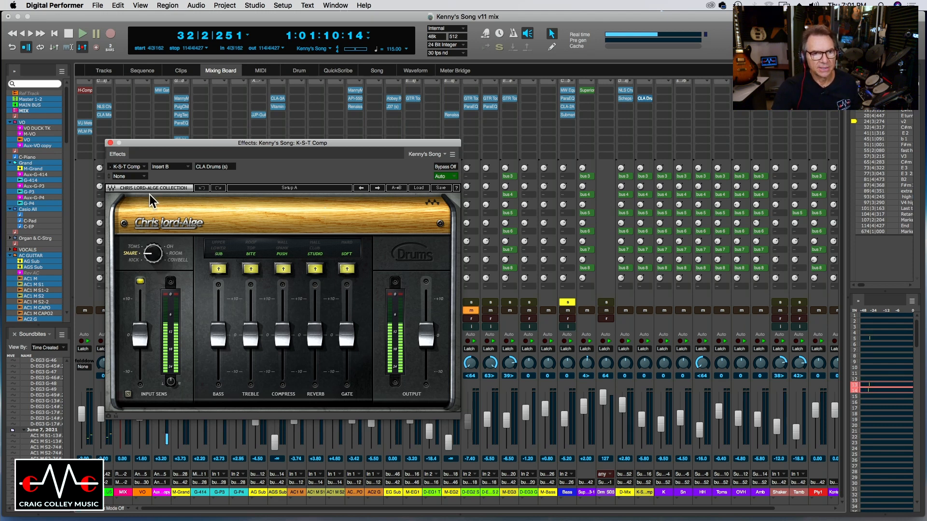
{"action": "left_click", "coordinate": [83, 33]}
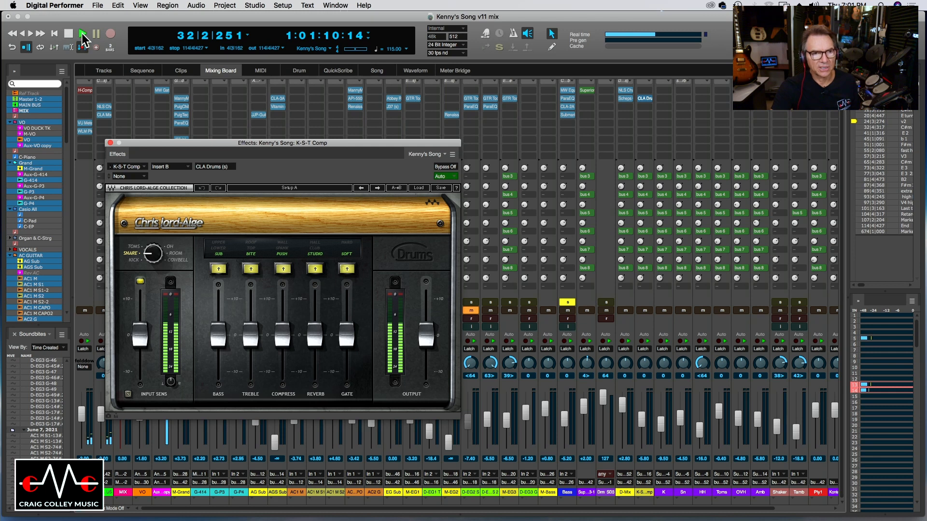
{"action": "left_click", "coordinate": [606, 302]}
{"action": "left_click", "coordinate": [568, 303]}
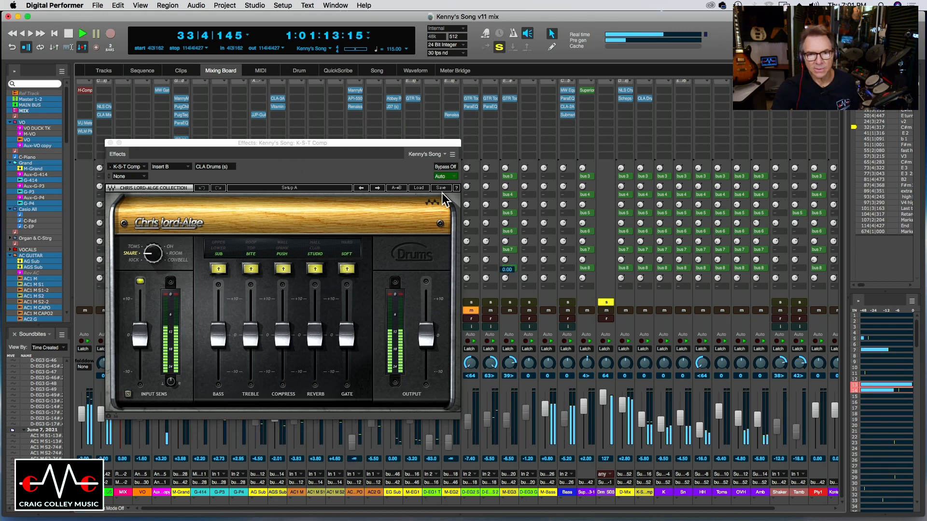
- Compare the drums with CLA Drums bypassed and active during playback, leaving it active, and close its window
{"action": "left_click", "coordinate": [445, 167]}
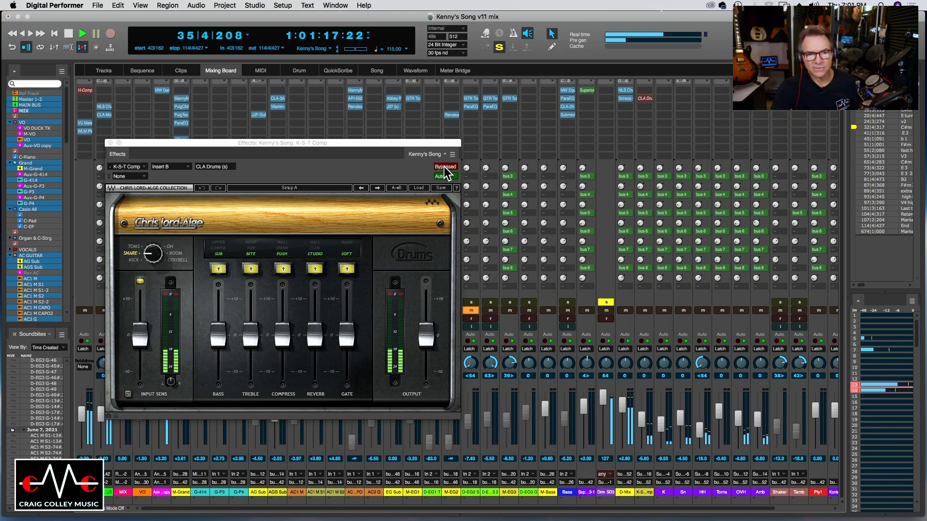
{"action": "left_click", "coordinate": [445, 167]}
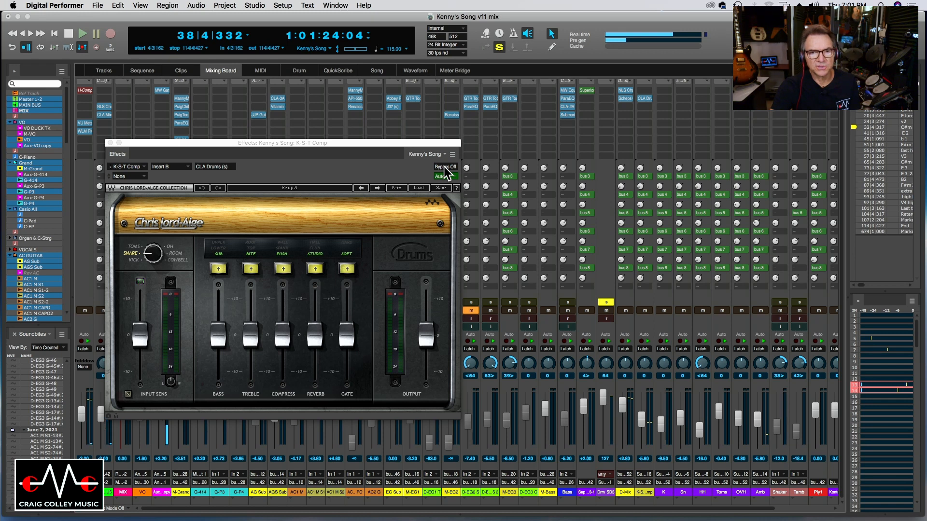
{"action": "left_click", "coordinate": [444, 168]}
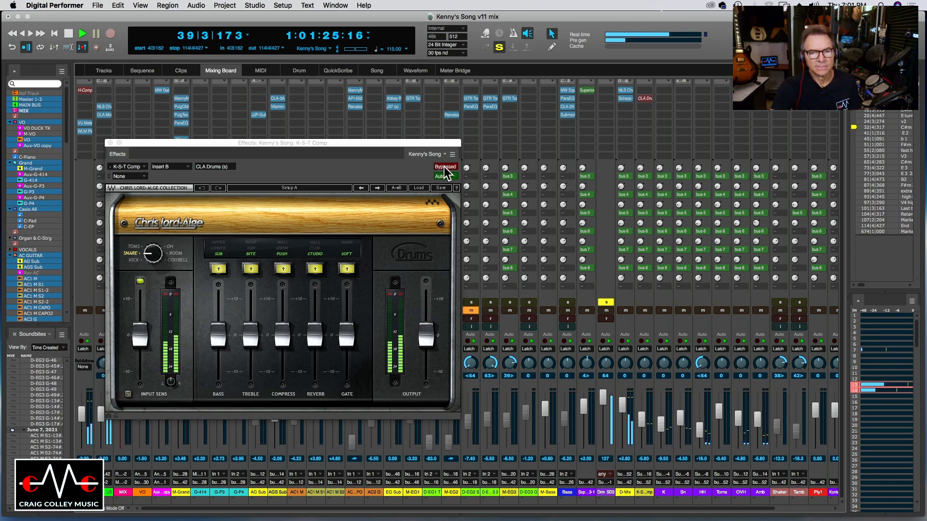
{"action": "left_click", "coordinate": [445, 168]}
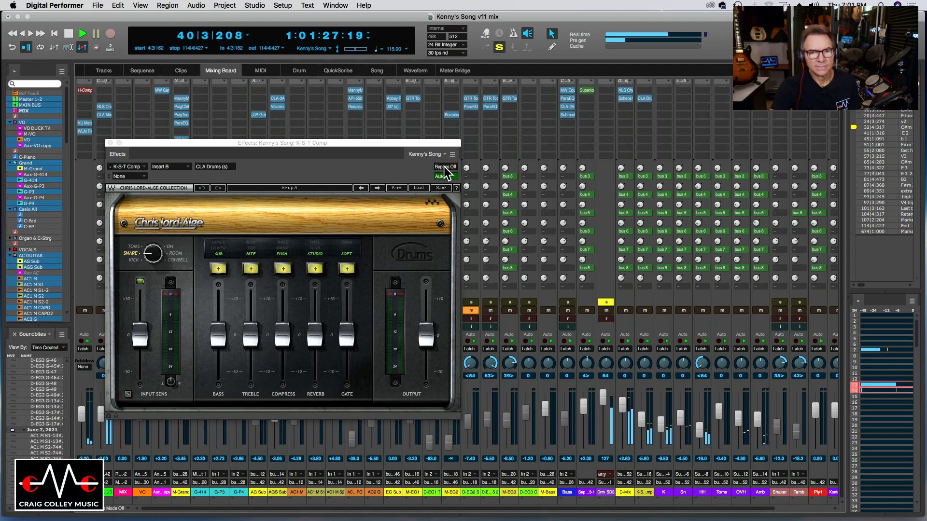
{"action": "left_click", "coordinate": [444, 167]}
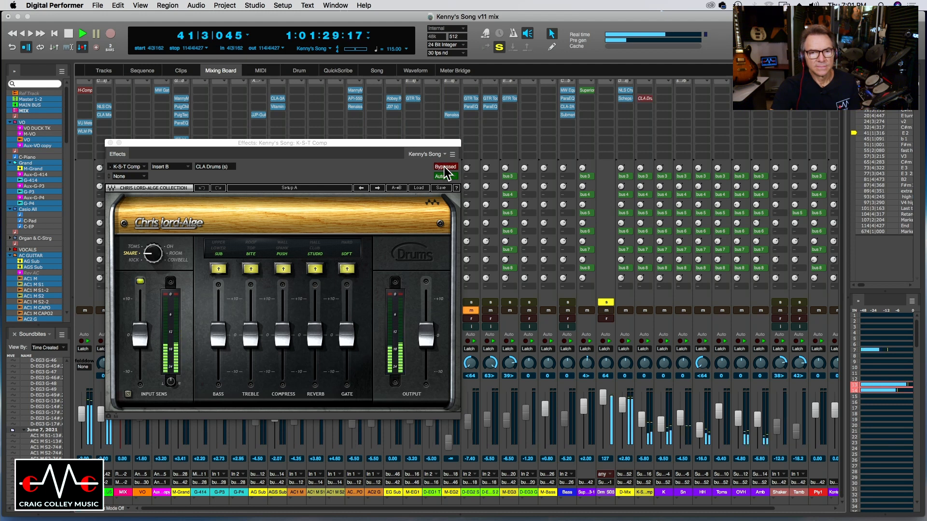
{"action": "left_click", "coordinate": [444, 167]}
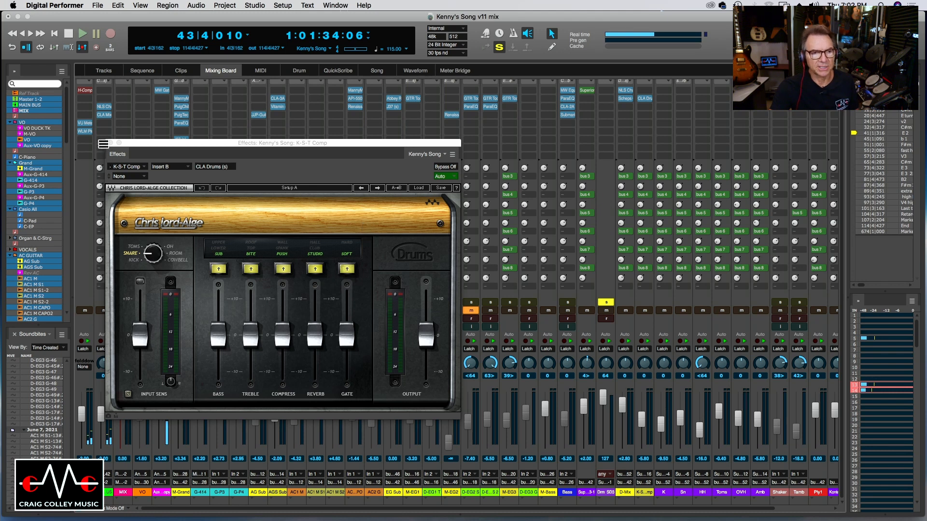
{"action": "key", "text": "super+w"}
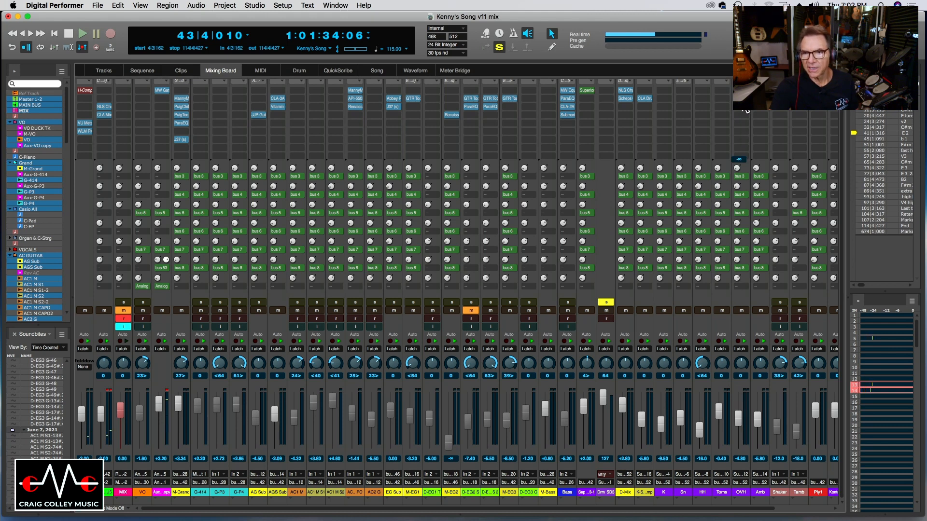
- Open the OVH track's API-550A insert and compare the overheads with the equalizer bypassed and active during playback from bar 43
{"action": "double_click", "coordinate": [741, 91]}
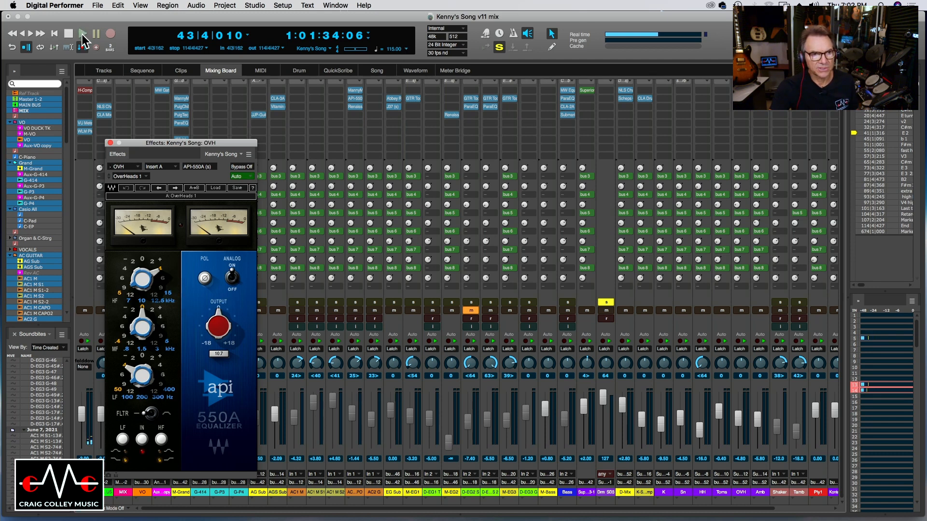
{"action": "left_click", "coordinate": [82, 34]}
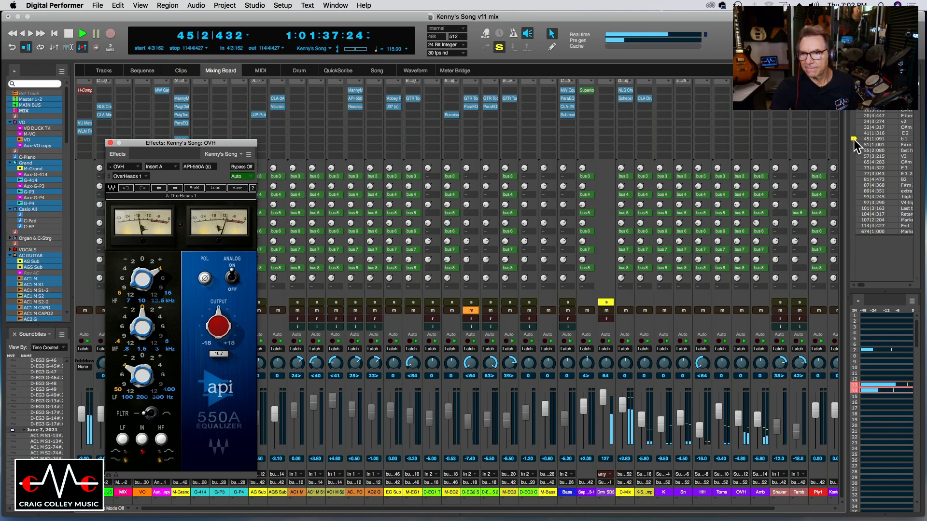
{"action": "left_click", "coordinate": [245, 167]}
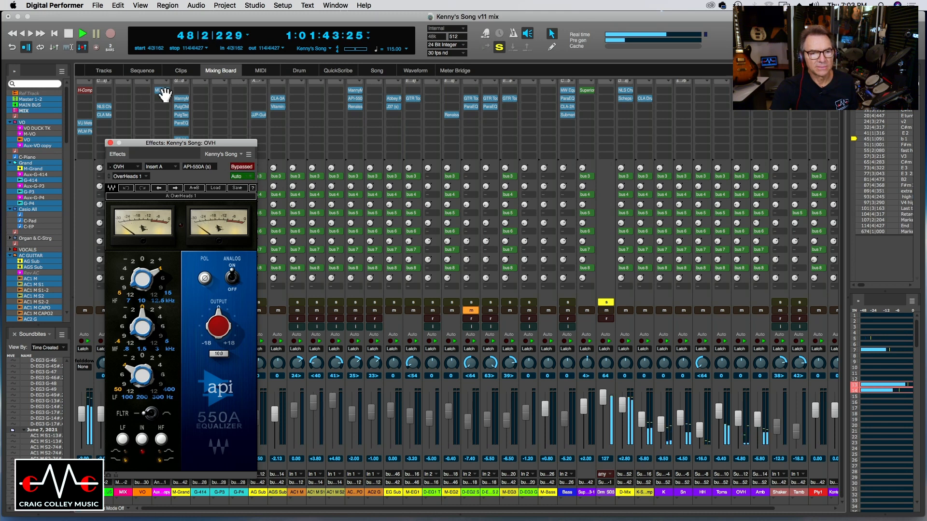
{"action": "left_click", "coordinate": [239, 167]}
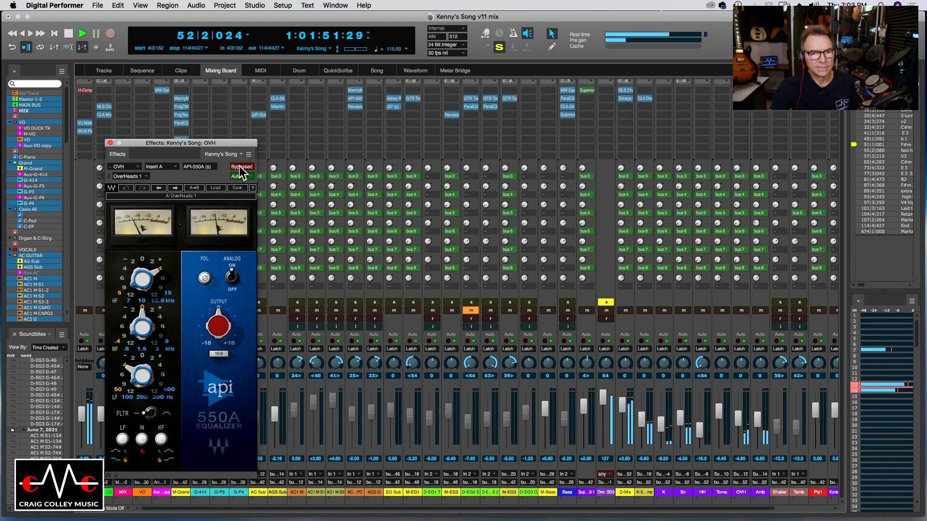
{"action": "left_click", "coordinate": [240, 168]}
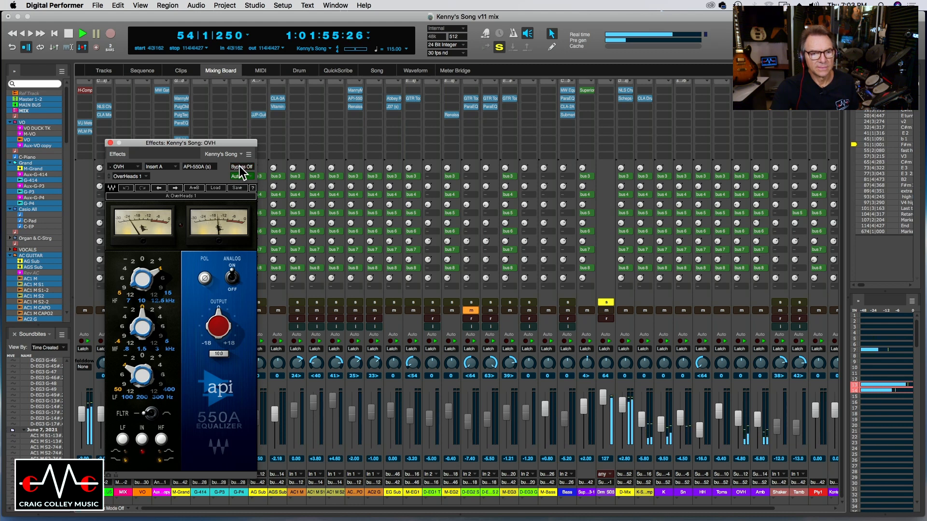
{"action": "left_click", "coordinate": [240, 168]}
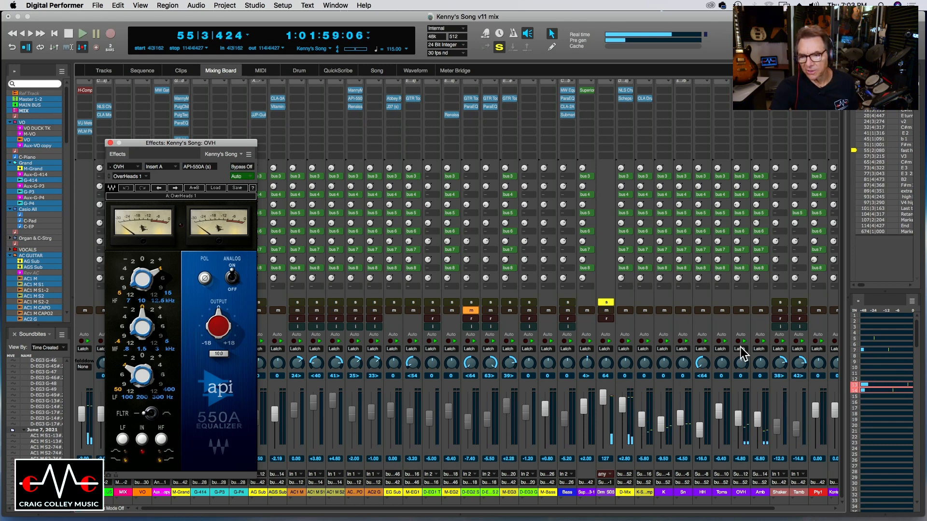
- Bring in the Mac mini's Screen Sharing window and inspect A5 Rev II's EW Spaces II reverb and the Effect Performance list
{"action": "mouse_move", "coordinate": [737, 205]}
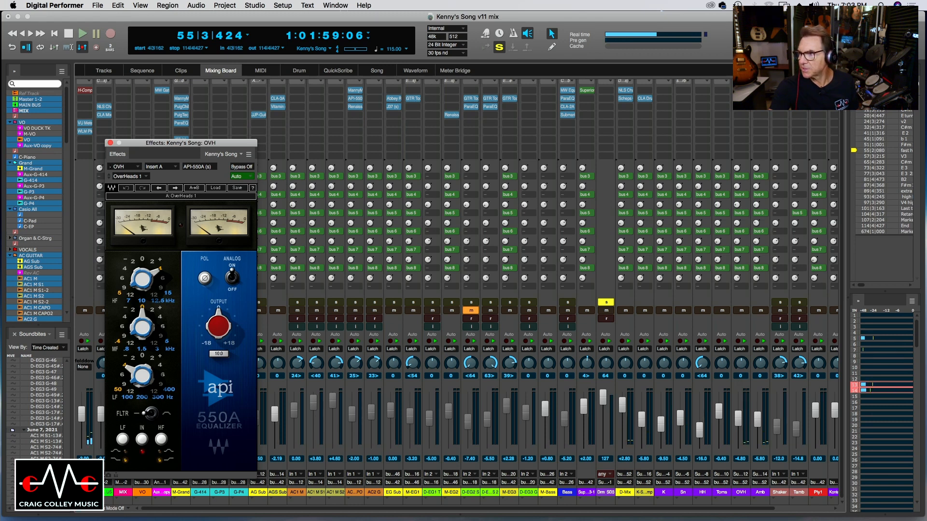
{"action": "left_click_drag", "start_coordinate": [926, 135], "coordinate": [544, 53]}
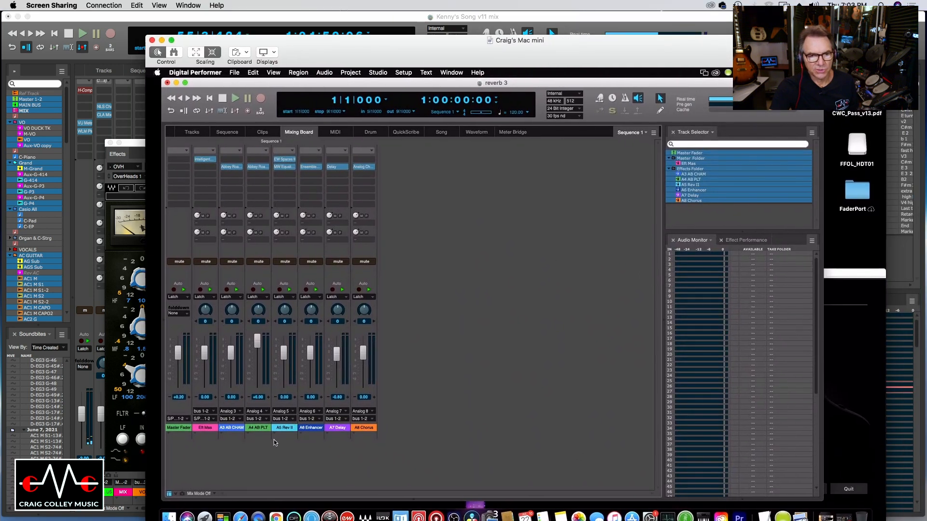
{"action": "left_click", "coordinate": [286, 160]}
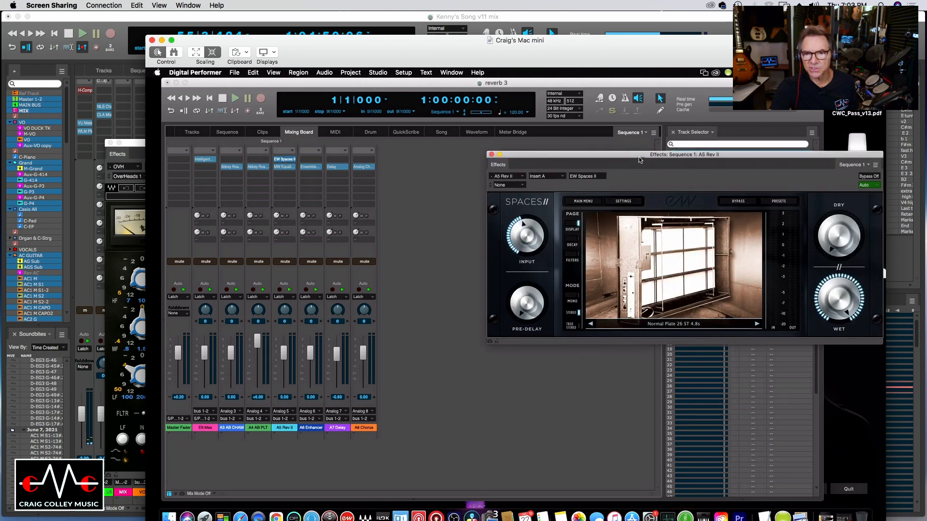
{"action": "left_click_drag", "start_coordinate": [644, 162], "coordinate": [423, 184]}
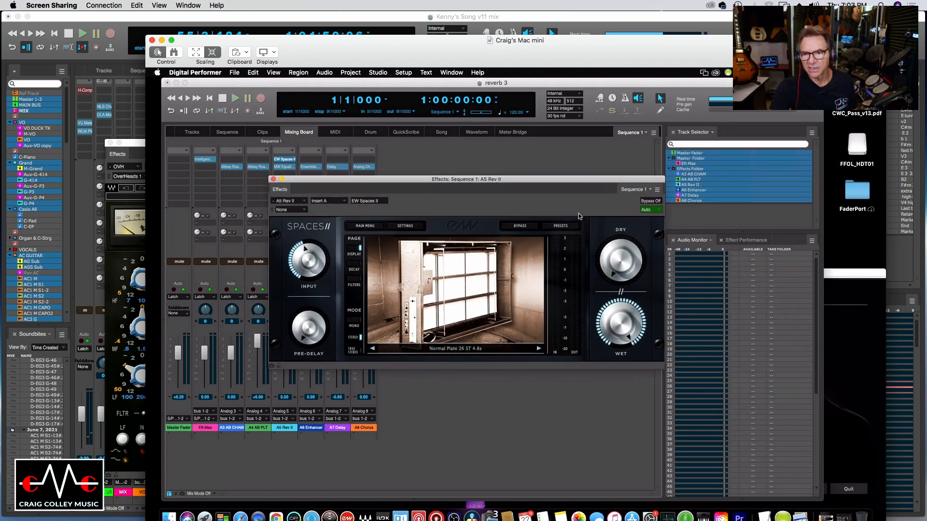
{"action": "left_click", "coordinate": [754, 241]}
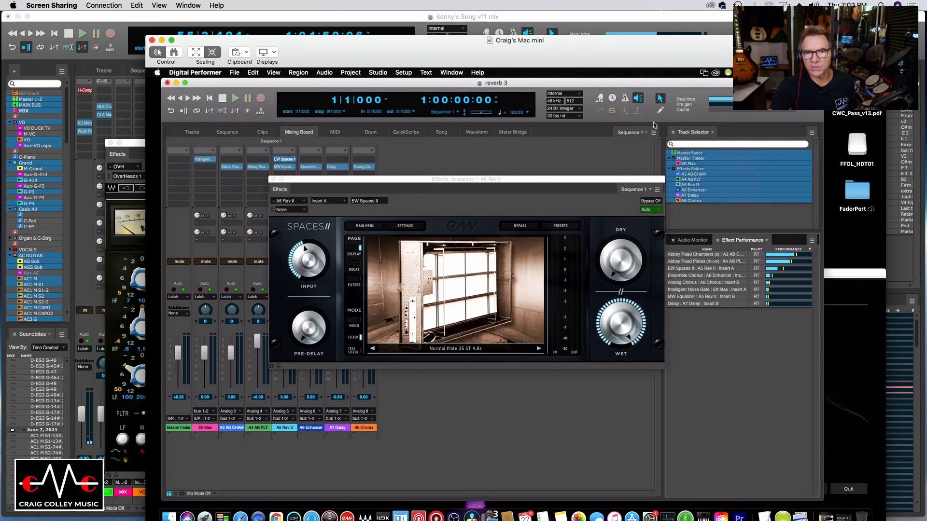
{"action": "left_click", "coordinate": [273, 179]}
- Move the Screen Sharing window off this display and close the OVH track's API-550A window in Digital Performer
{"action": "left_click_drag", "start_coordinate": [291, 39], "coordinate": [926, 41]}
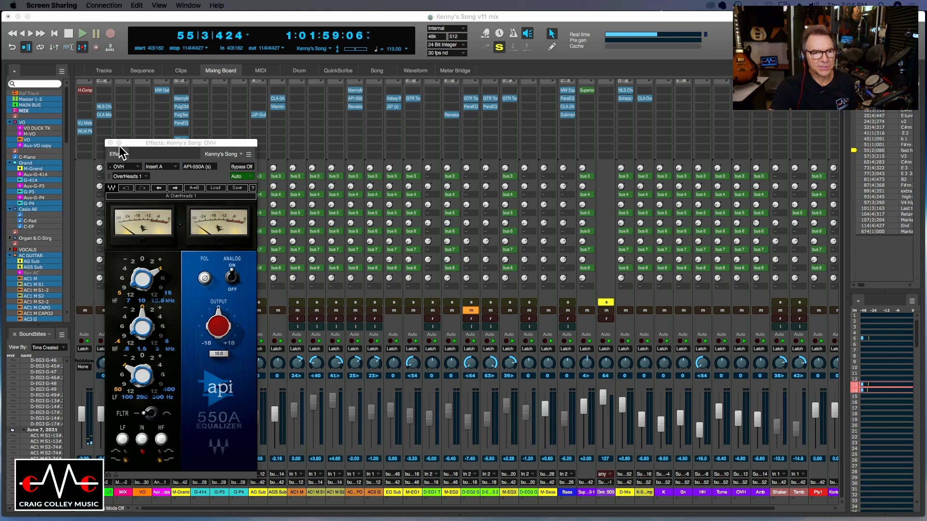
{"action": "left_click", "coordinate": [150, 143]}
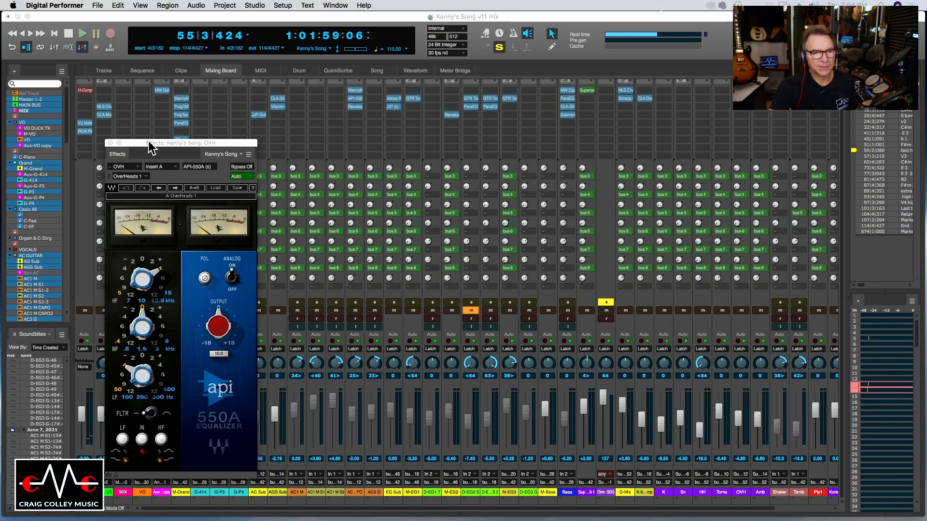
{"action": "left_click", "coordinate": [109, 143]}
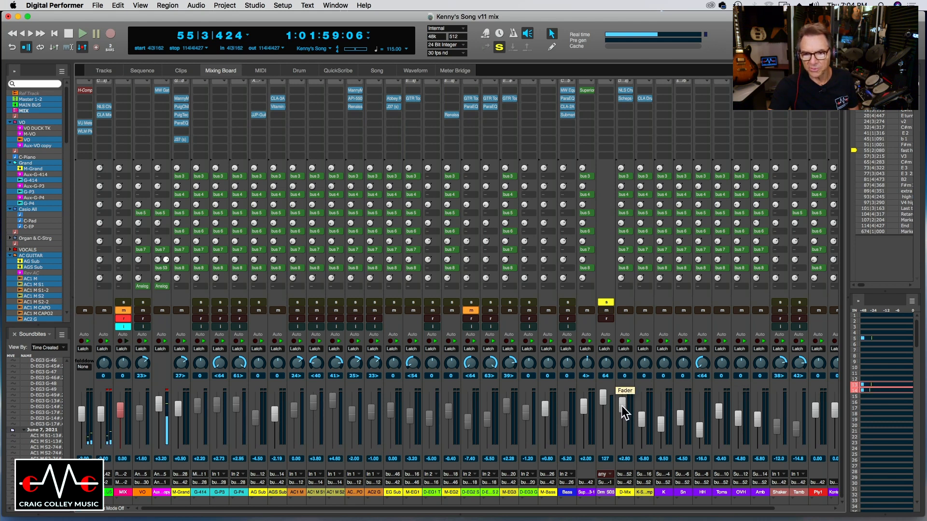
- Unsolo the drum track, solo the AG Sub, AC1 M and AC2 G guitar tracks, and play from bar 55
{"action": "left_click", "coordinate": [605, 303]}
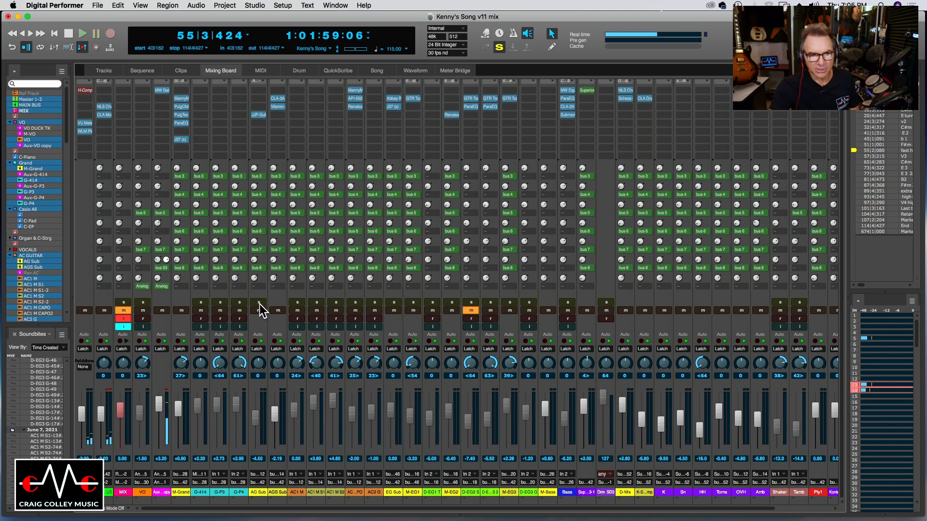
{"action": "left_click", "coordinate": [297, 302]}
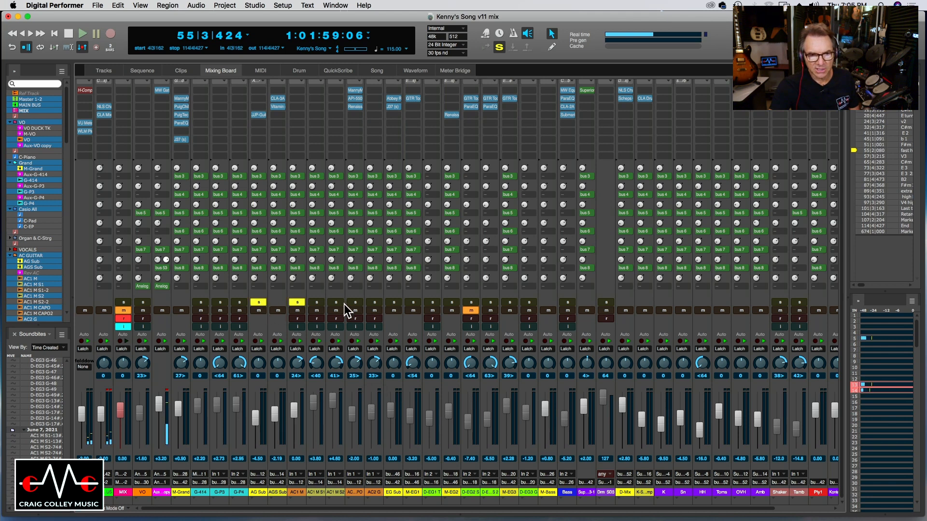
{"action": "left_click", "coordinate": [373, 302]}
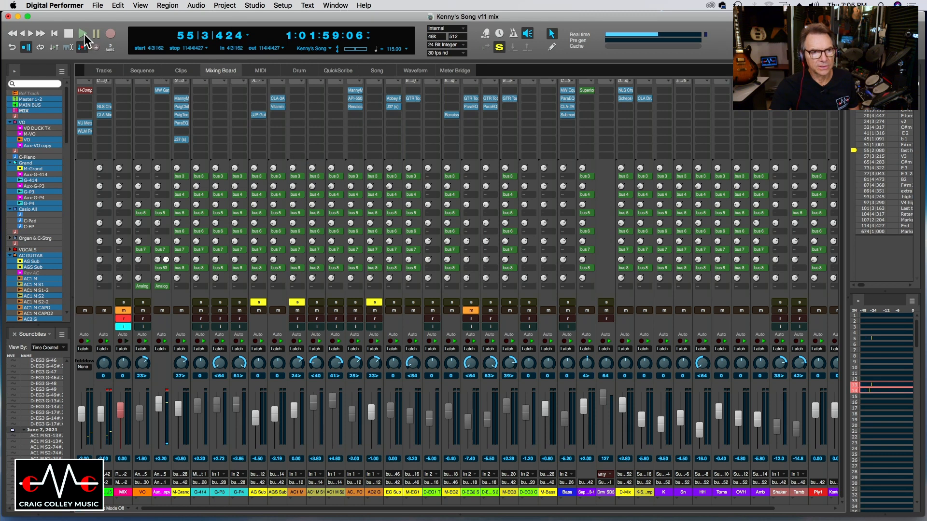
{"action": "left_click", "coordinate": [83, 33]}
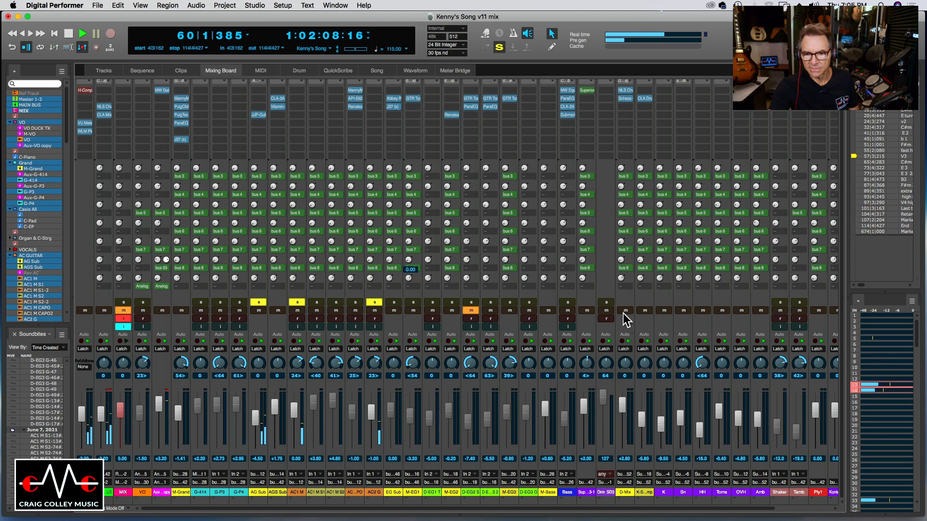
- Solo the drum track with the acoustic guitars and play from about bar 62, then unsolo the AG Sub and AC2 G tracks
{"action": "left_click", "coordinate": [607, 302]}
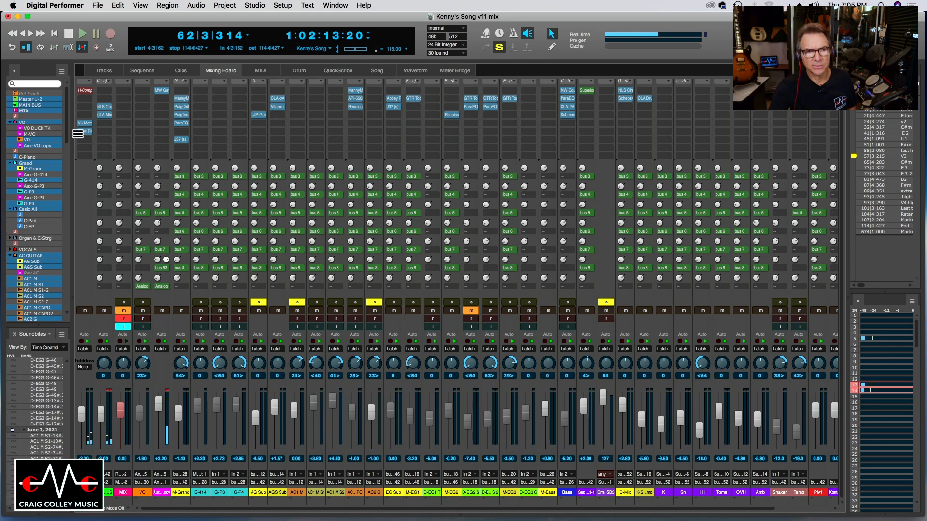
{"action": "left_click", "coordinate": [80, 33]}
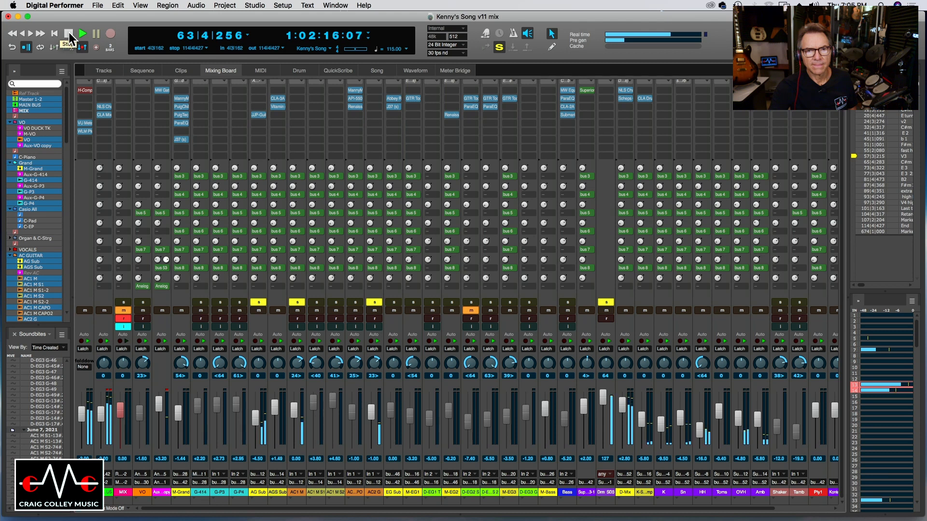
{"action": "left_click", "coordinate": [259, 302]}
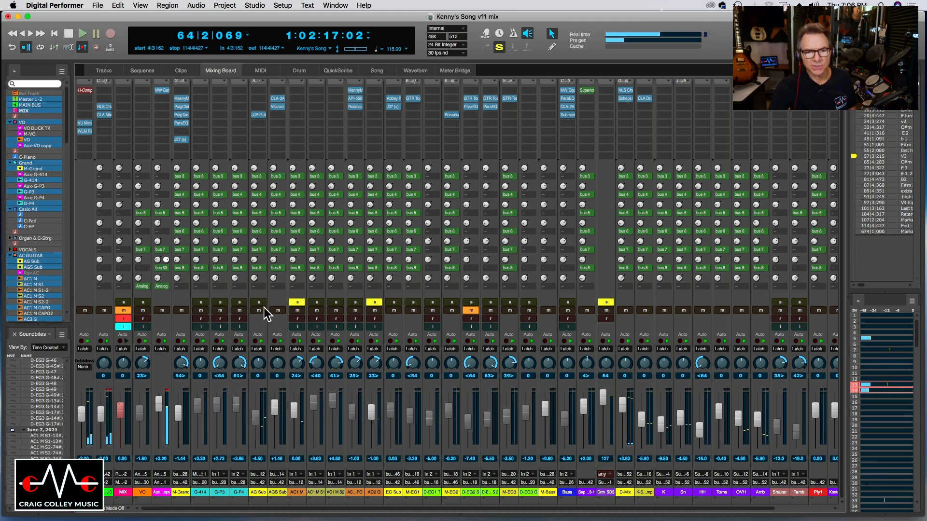
{"action": "left_click", "coordinate": [373, 302]}
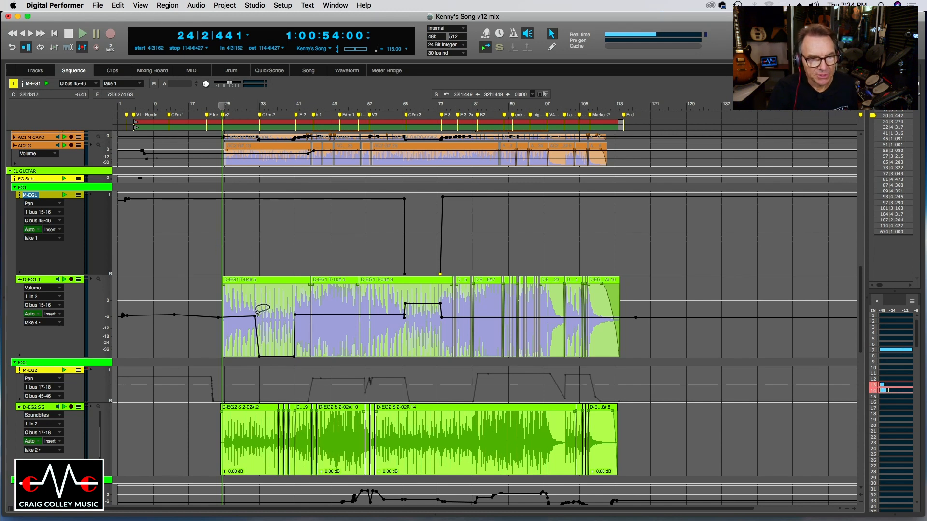
- Play from about bar 32, try removing the volume automation dip after bar 32 on D-EG1 T, and replay the passage
{"action": "left_click", "coordinate": [261, 106]}
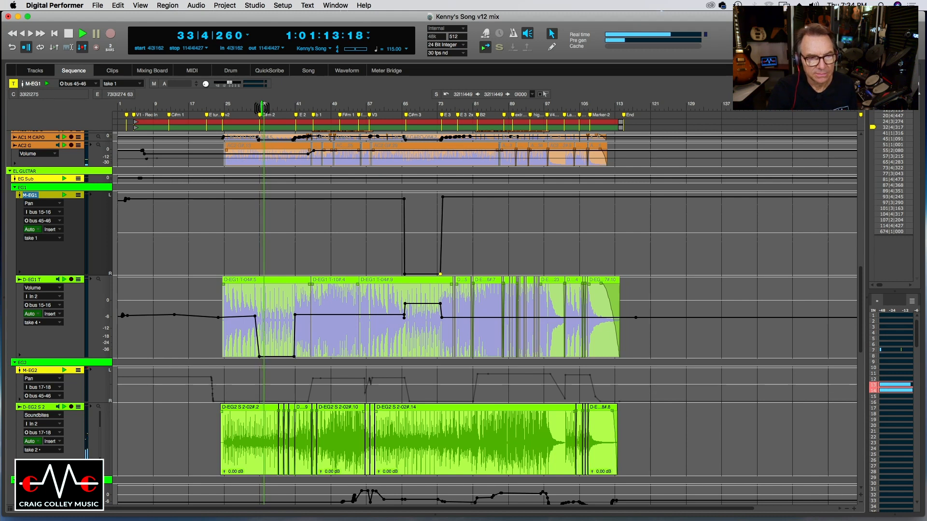
{"action": "left_click", "coordinate": [259, 356]}
{"action": "left_click_drag", "start_coordinate": [266, 332], "coordinate": [302, 321]}
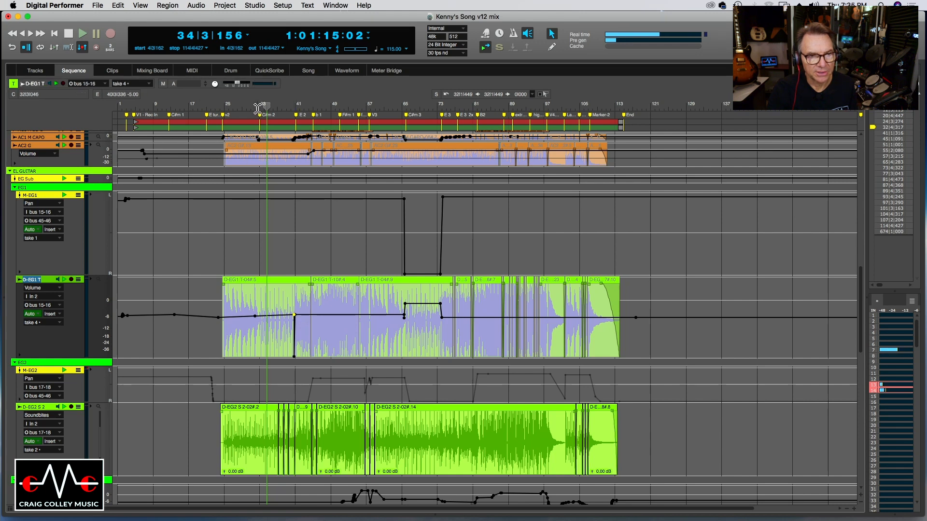
{"action": "left_click", "coordinate": [258, 107]}
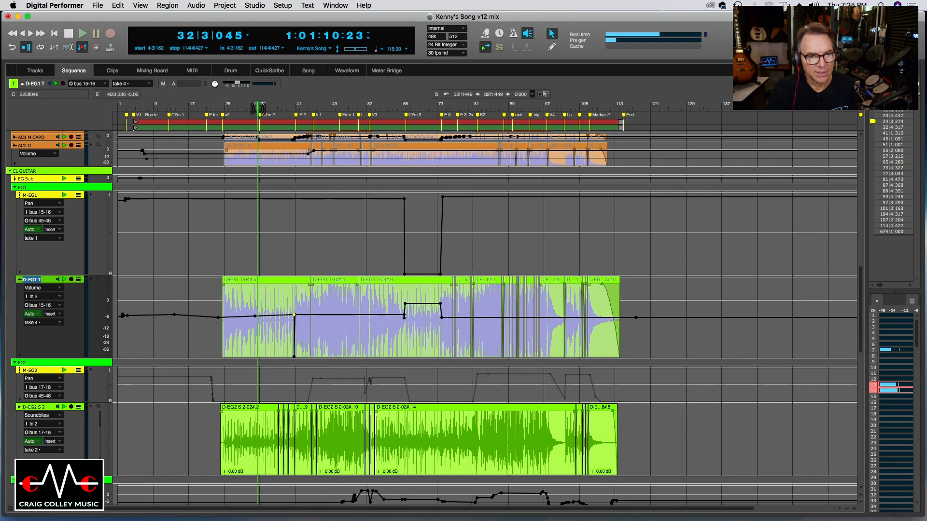
- Audition the soloed EG Sub, M-EG1 and D-EG1 T tracks and check them in the Mixing Board before returning to the Sequence editor
{"action": "left_click", "coordinate": [499, 47]}
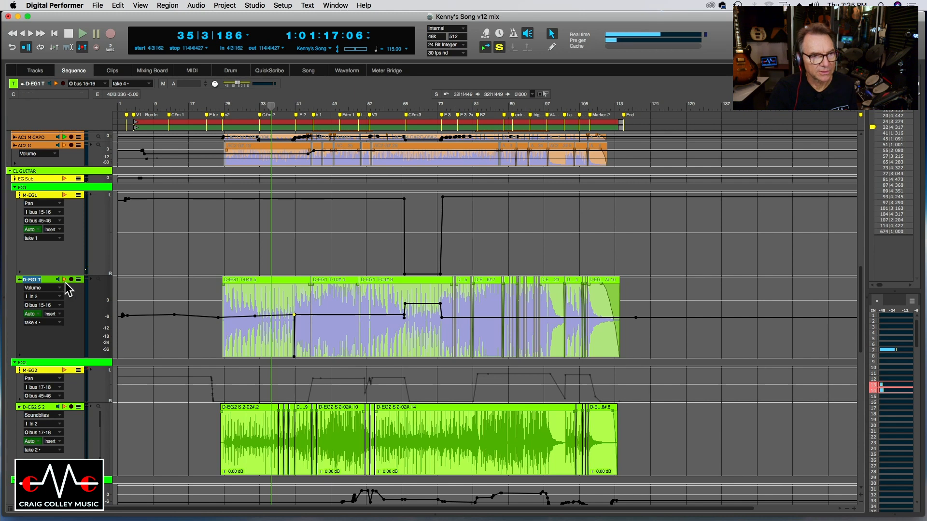
{"action": "key", "text": "shift+m"}
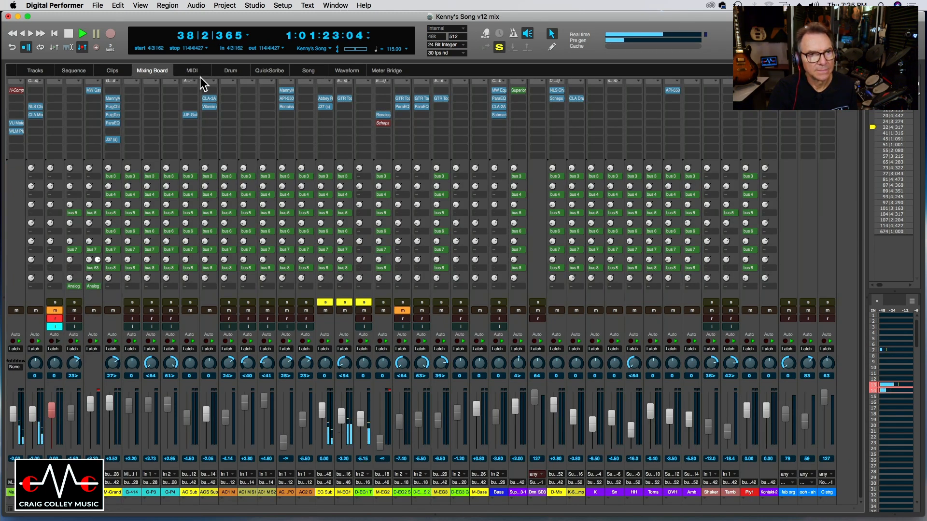
{"action": "left_click", "coordinate": [80, 74]}
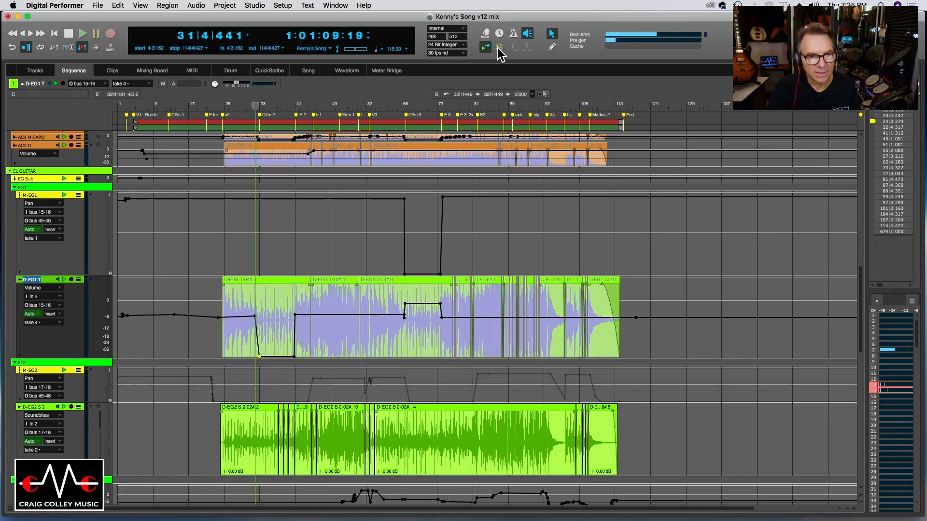
- Play the full mix from about bar 29, then solo AG Sub and AC1 M CAPO with the electric guitars and play into bar 33
{"action": "left_click", "coordinate": [243, 107]}
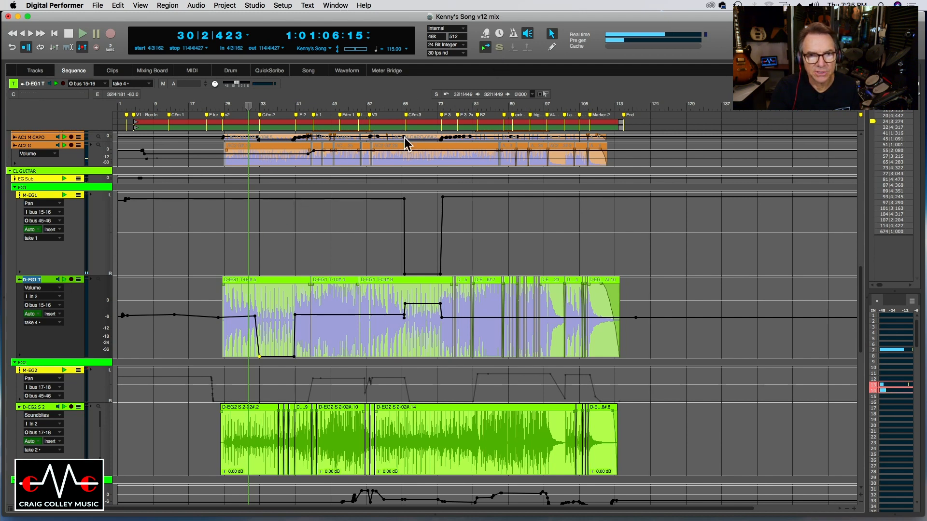
{"action": "left_click", "coordinate": [499, 47]}
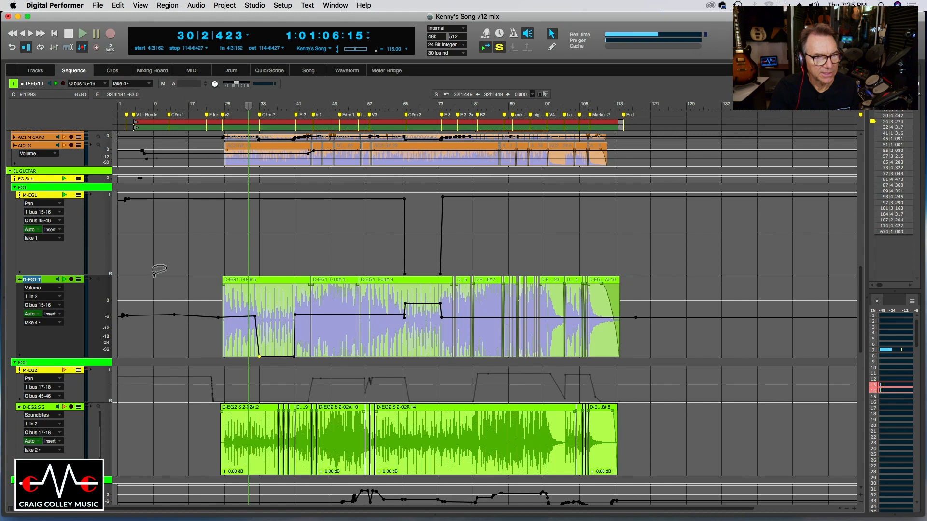
{"action": "scroll", "coordinate": [159, 269], "scroll_direction": "up", "scroll_amount": 10}
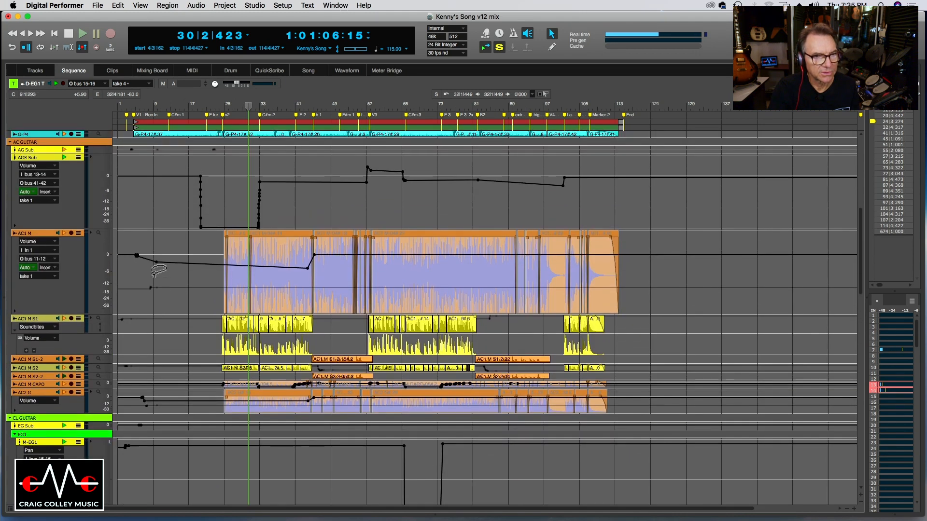
{"action": "scroll", "coordinate": [155, 268], "scroll_direction": "up", "scroll_amount": 2}
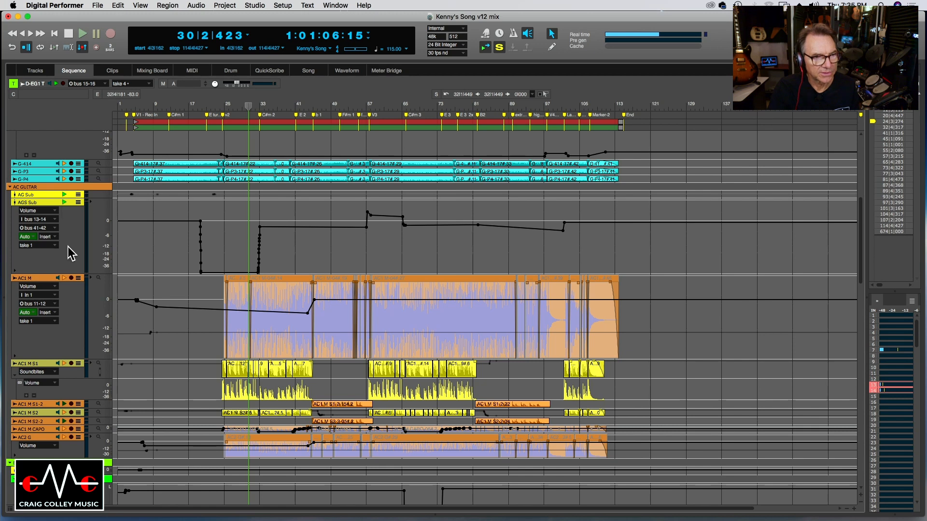
{"action": "scroll", "coordinate": [105, 303], "scroll_direction": "down", "scroll_amount": 4}
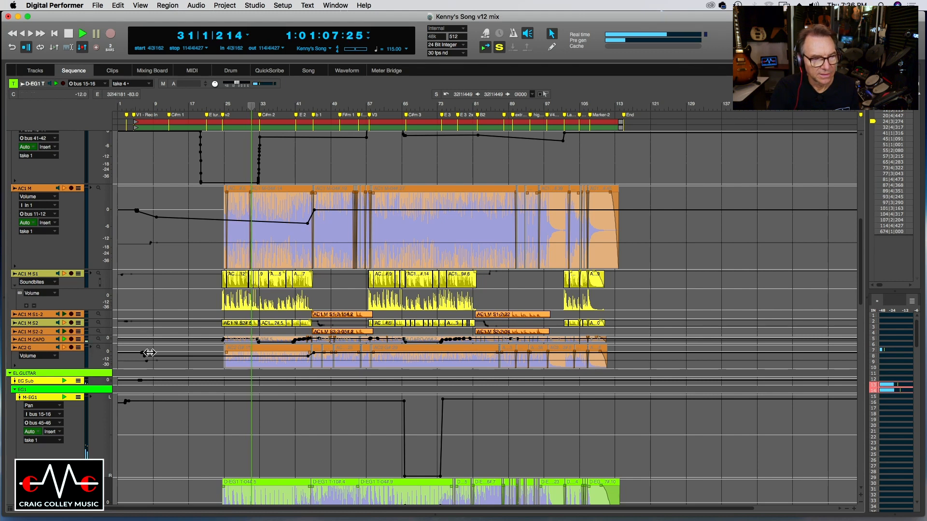
{"action": "scroll", "coordinate": [299, 361], "scroll_direction": "down", "scroll_amount": 1}
{"action": "scroll", "coordinate": [302, 361], "scroll_direction": "down", "scroll_amount": 3}
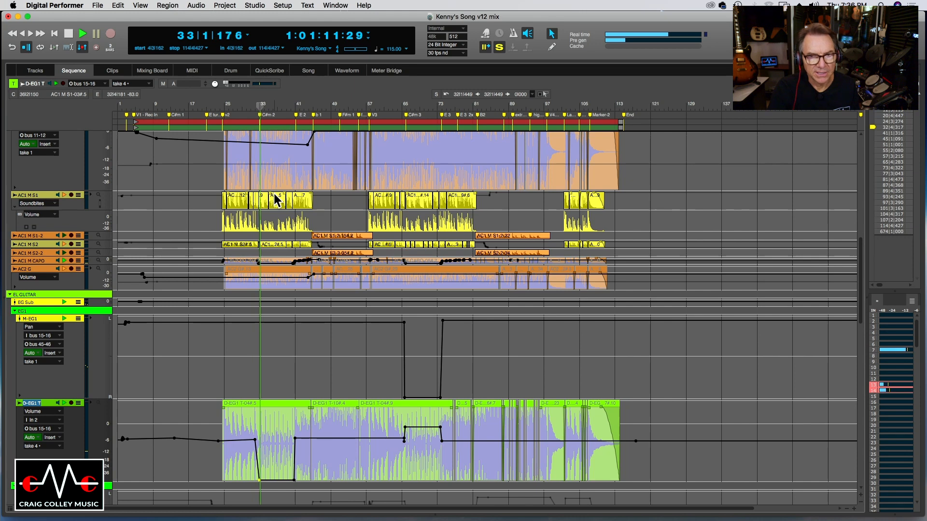
{"action": "key", "text": "space"}
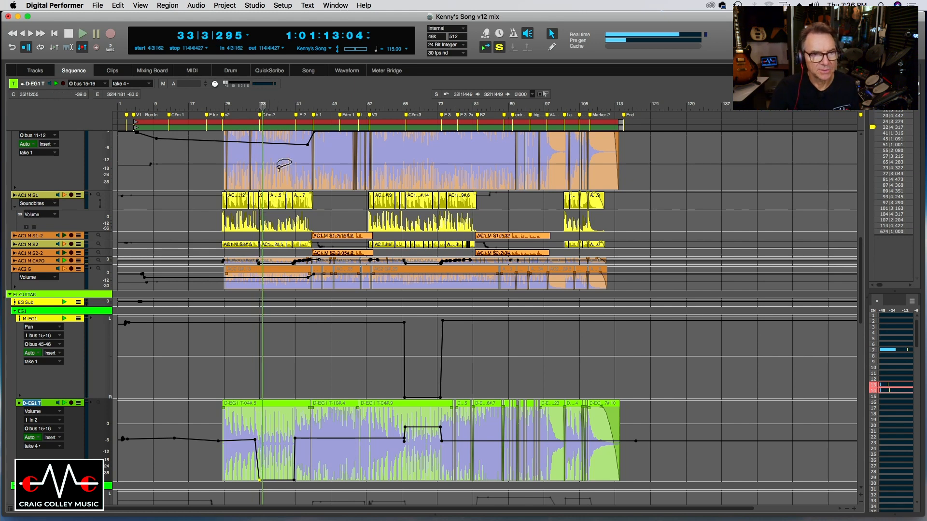
- Play the soloed guitars from about bar 26 and enlarge the AC1 M CAPO track to expose its volume automation
{"action": "left_click", "coordinate": [229, 106]}
{"action": "key", "text": "space"}
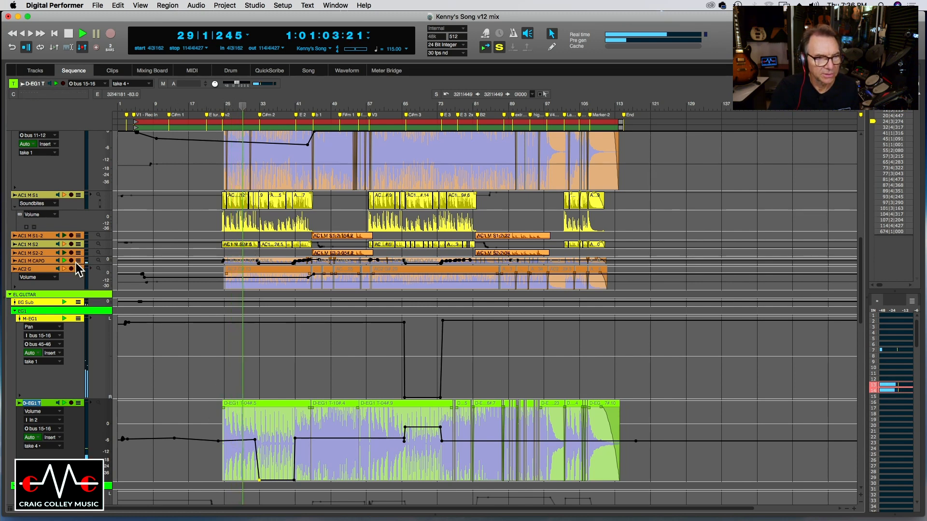
{"action": "left_click_drag", "start_coordinate": [75, 274], "coordinate": [74, 298]}
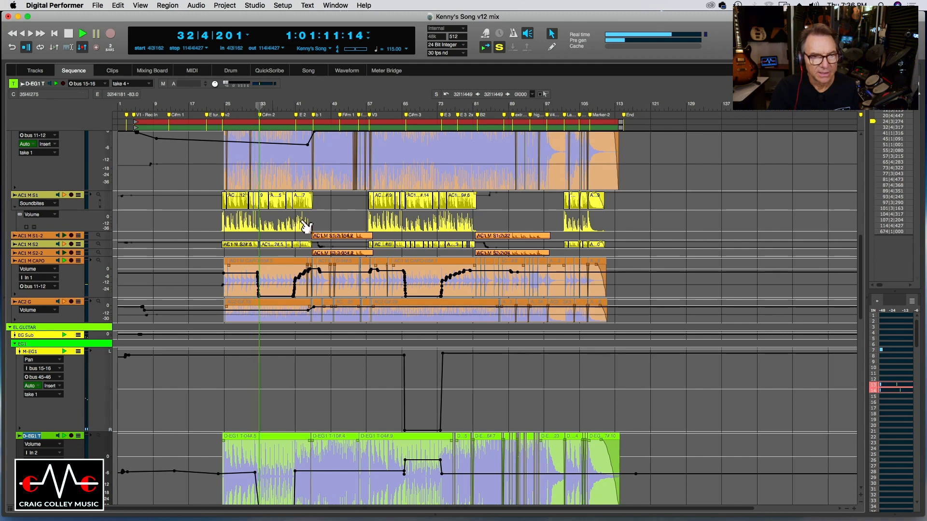
{"action": "key", "text": "space"}
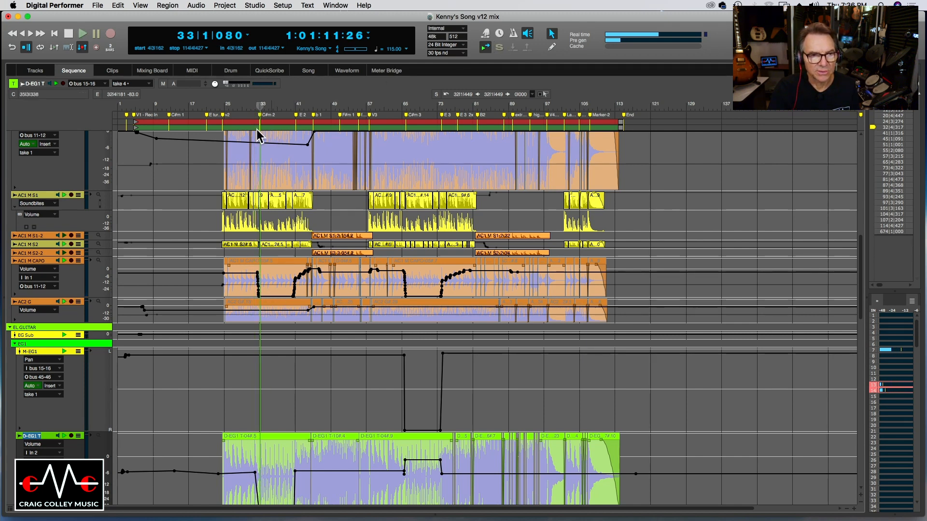
- Audition the unsoloed mix in short passes from about bar 29 through the AC1 M CAPO volume dip
{"action": "left_click", "coordinate": [245, 106]}
{"action": "key", "text": "space"}
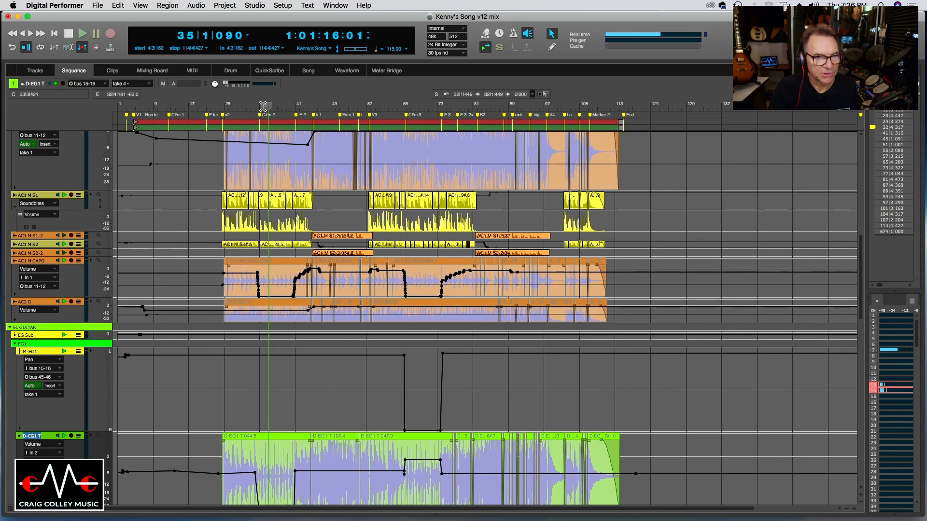
{"action": "key", "text": "space"}
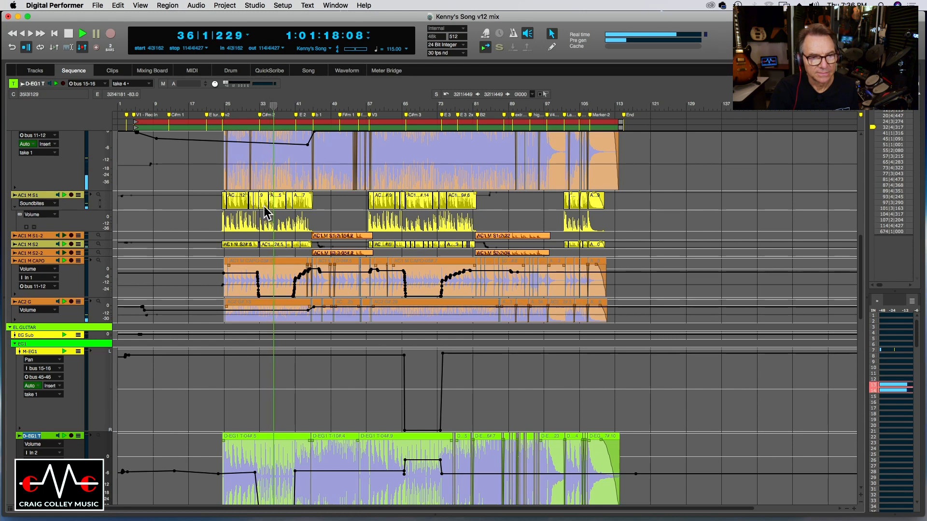
{"action": "key", "text": "space"}
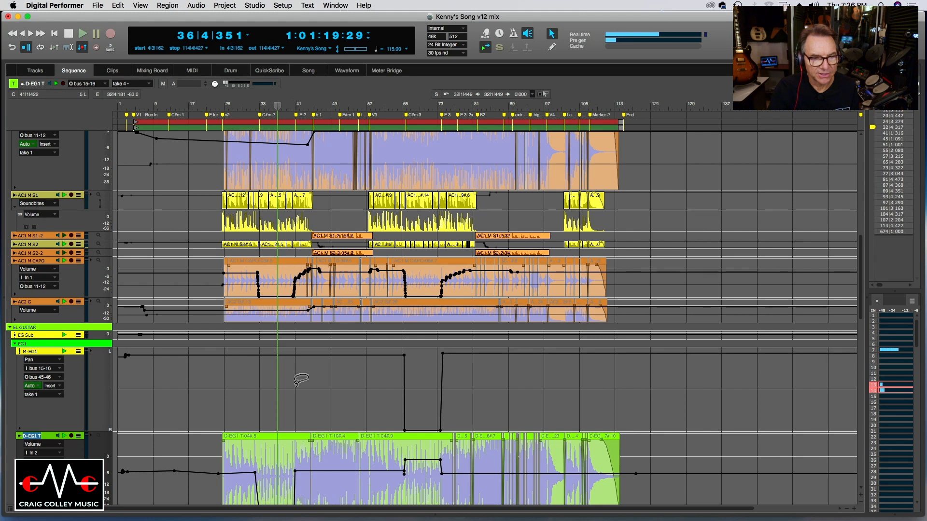
- Continue playback from bar 36 to bar 45, following the acoustic and electric guitar volume automation
{"action": "key", "text": "space"}
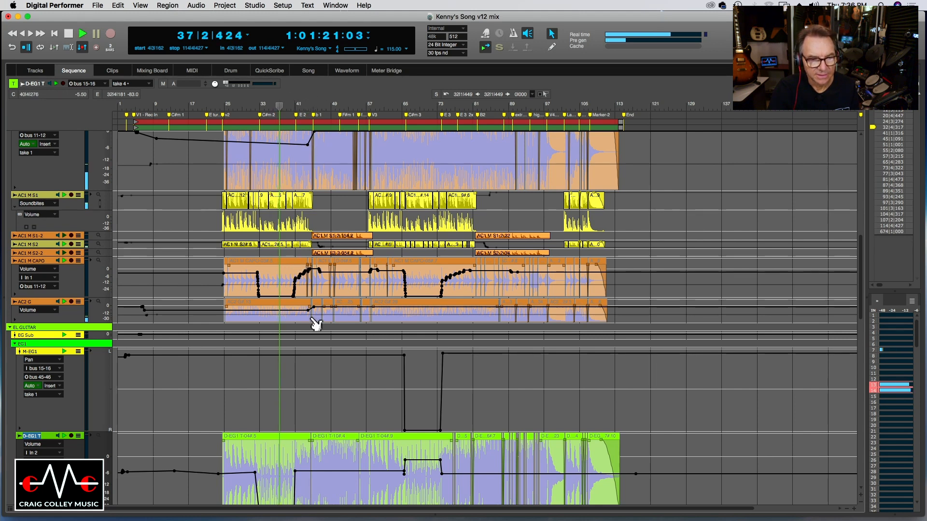
{"action": "scroll", "coordinate": [274, 513], "scroll_direction": "right", "scroll_amount": 2}
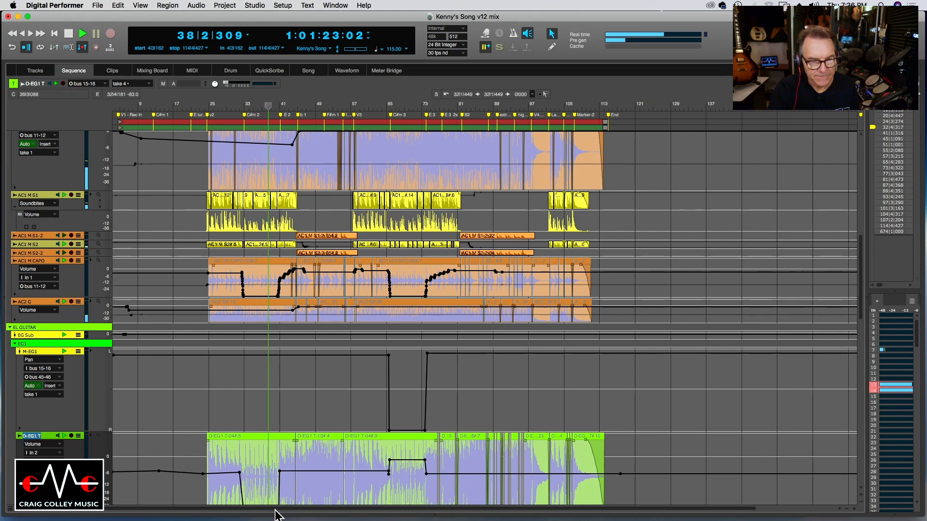
{"action": "scroll", "coordinate": [307, 460], "scroll_direction": "down", "scroll_amount": 1}
{"action": "scroll", "coordinate": [312, 462], "scroll_direction": "down", "scroll_amount": 1}
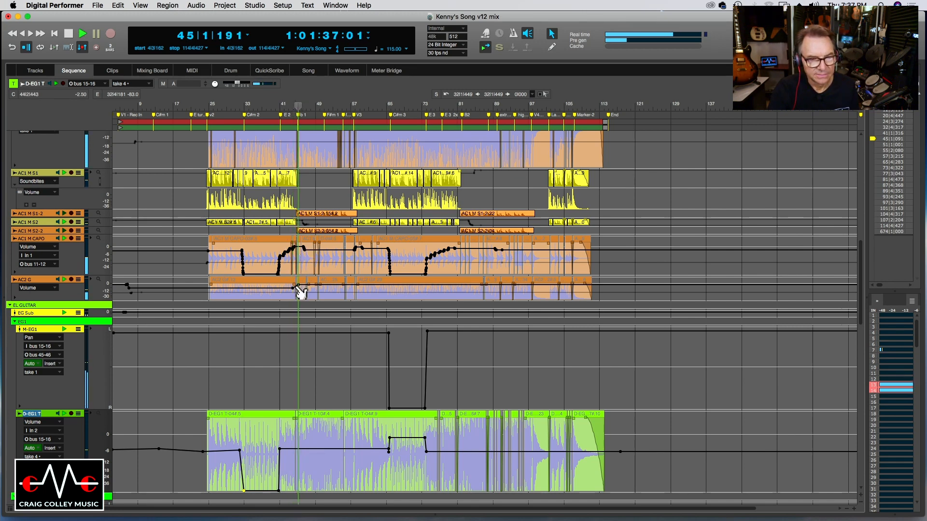
{"action": "key", "text": "space"}
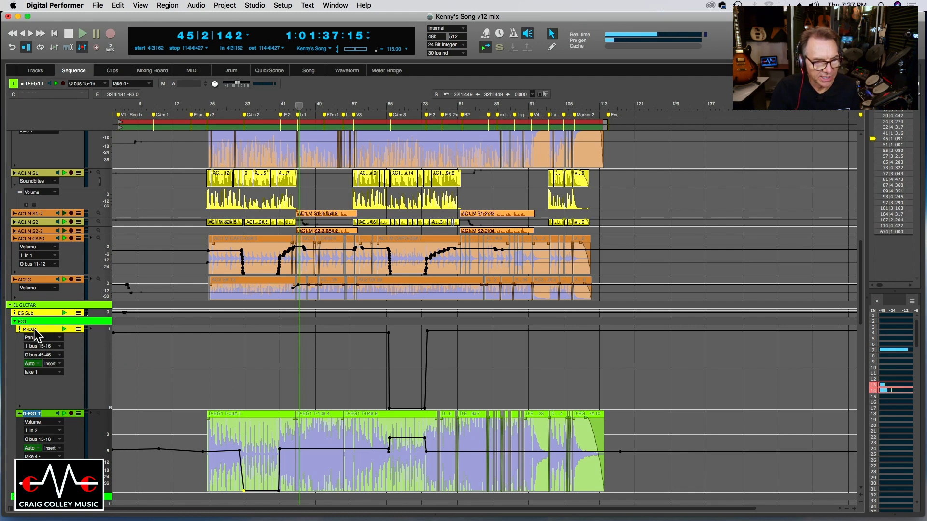
- Select M-EG1's pan automation points and compare the full mix from about bars 64, 35 and 67
{"action": "left_click", "coordinate": [120, 339]}
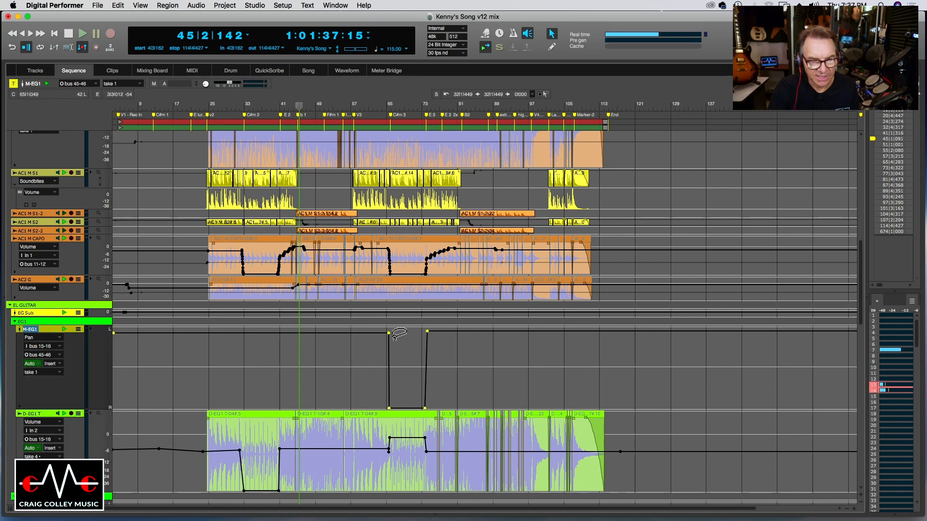
{"action": "left_click", "coordinate": [385, 105]}
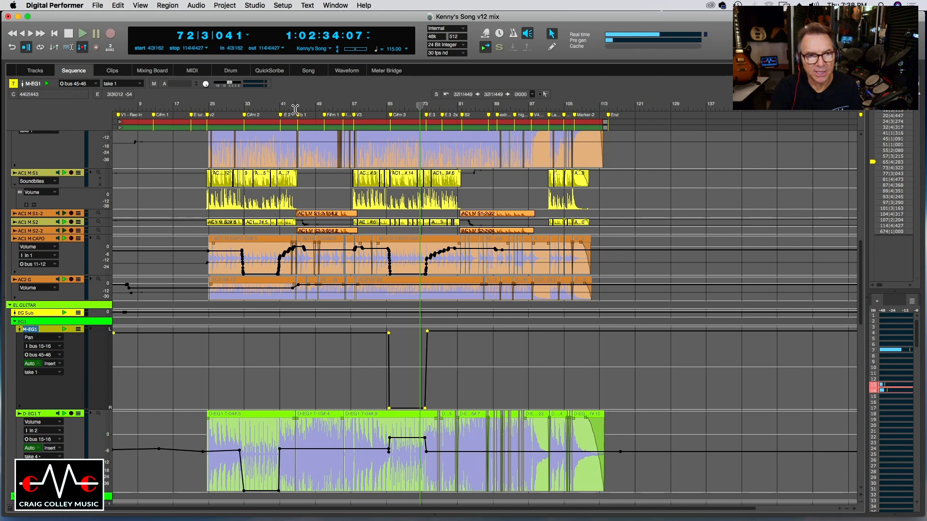
{"action": "left_click", "coordinate": [256, 105]}
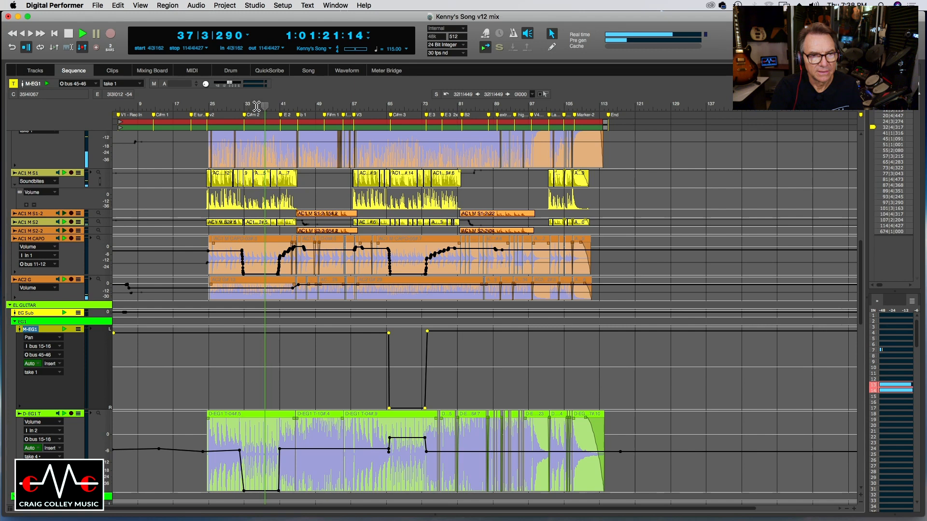
{"action": "left_click", "coordinate": [400, 105]}
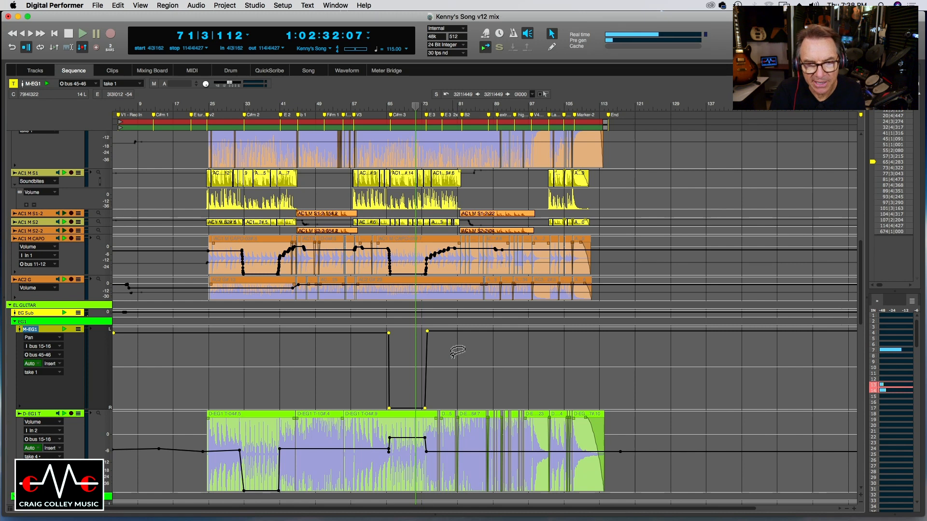
- Turn on solo mode for the guitar tracks, replay the passage around bar 72 where M-EG1's pan changes, and open the Mixing Board
{"action": "scroll", "coordinate": [456, 351], "scroll_direction": "down", "scroll_amount": 2}
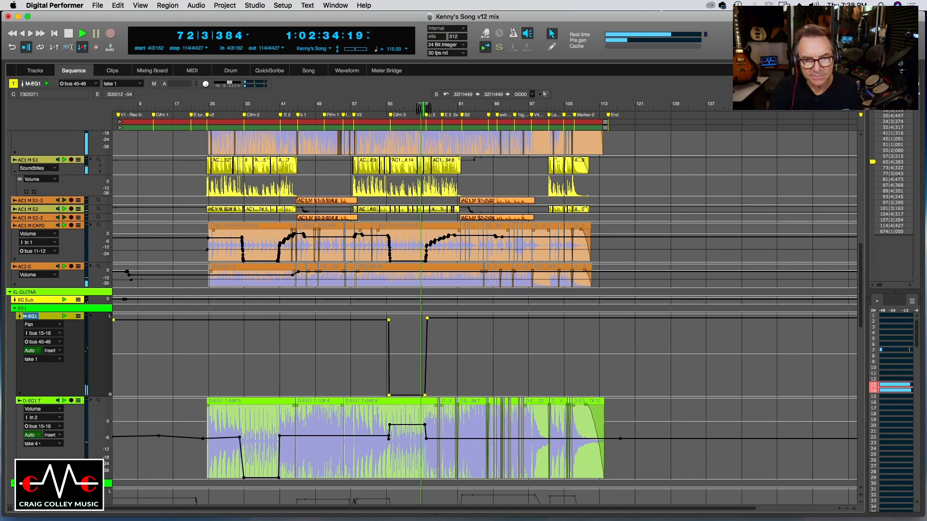
{"action": "left_click", "coordinate": [499, 48]}
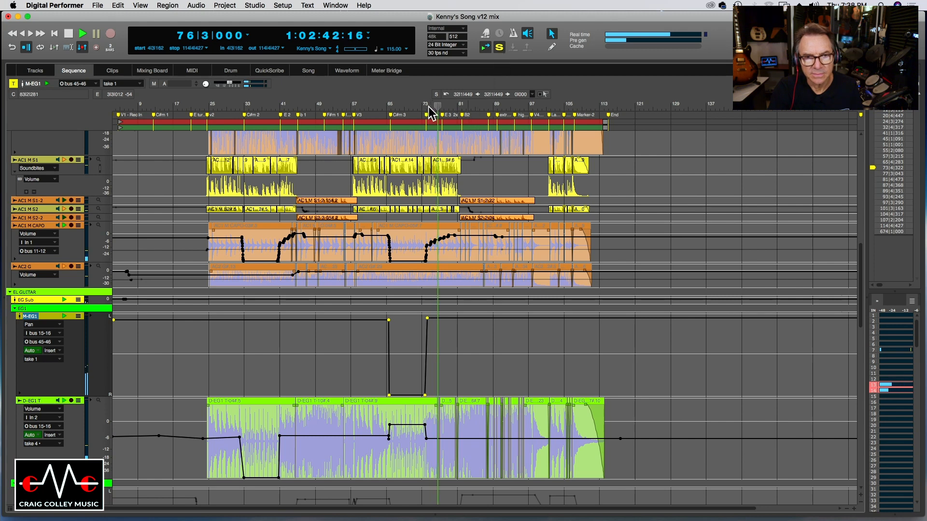
{"action": "left_click_drag", "start_coordinate": [427, 107], "coordinate": [423, 107]}
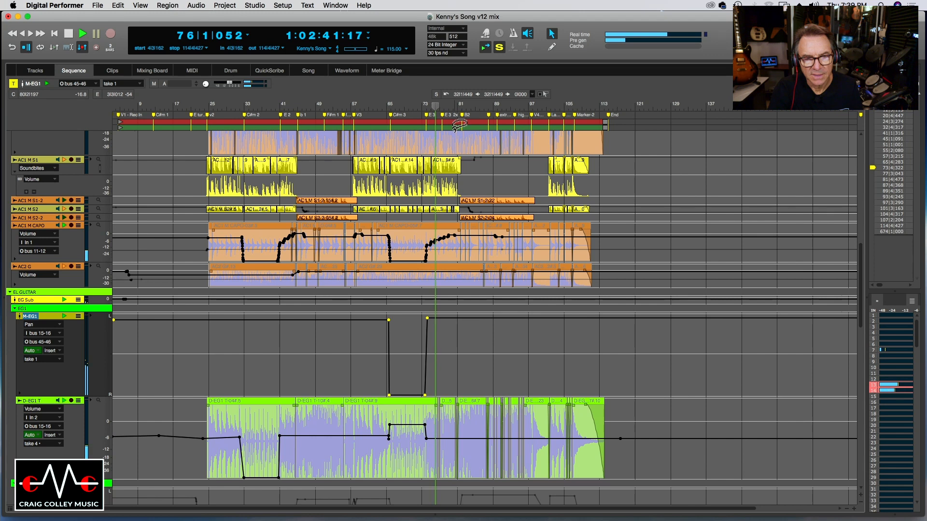
{"action": "left_click", "coordinate": [153, 71]}
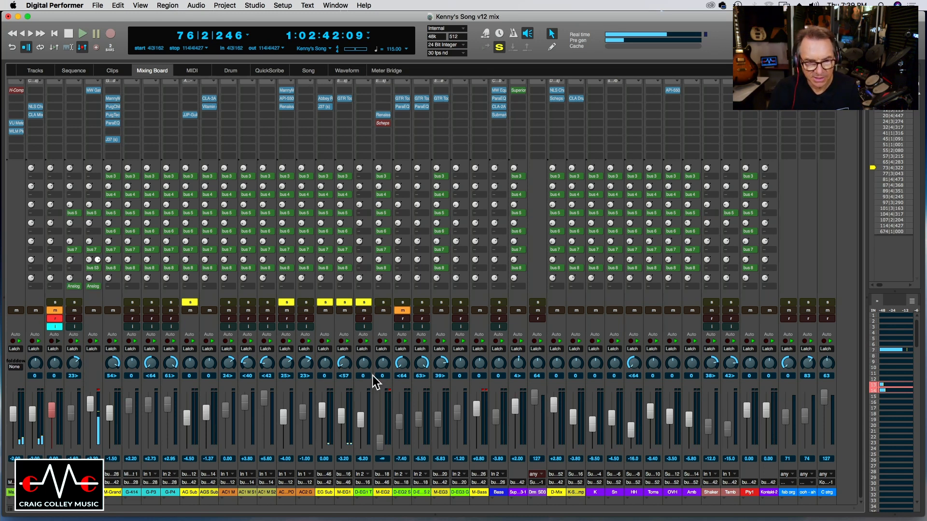
- Step back to bar 73 and replay the soloed guitars while watching M-EG1's pan change in the Mixing Board
{"action": "key", "text": "KP_7"}
{"action": "key", "text": "KP_7"}
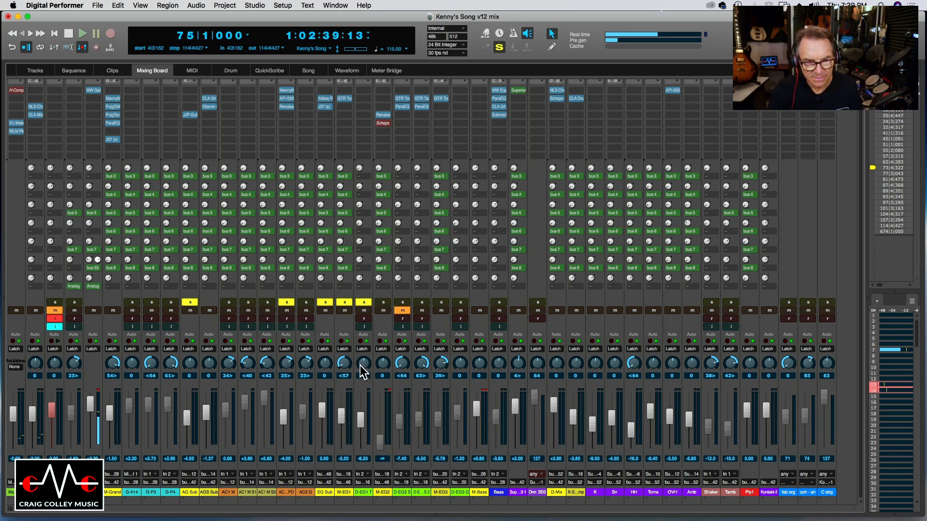
{"action": "key", "text": "KP_7"}
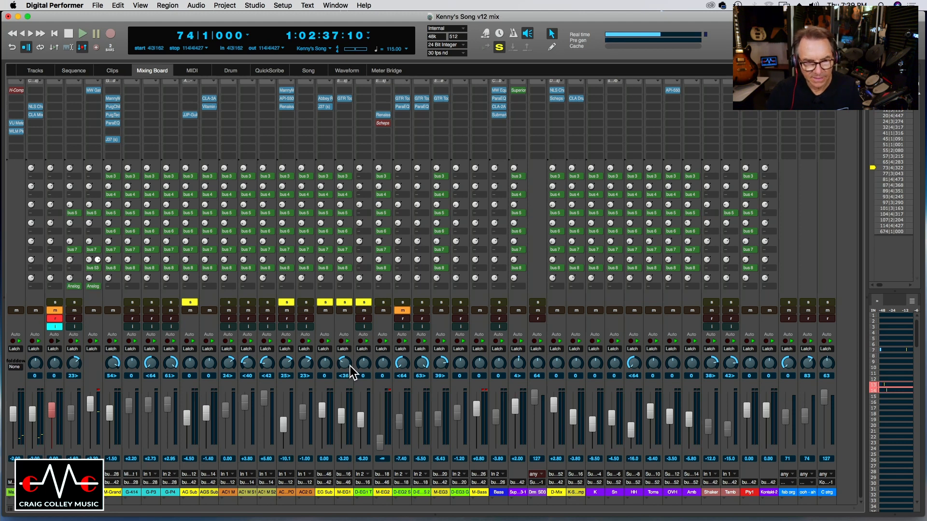
{"action": "key", "text": "KP_7"}
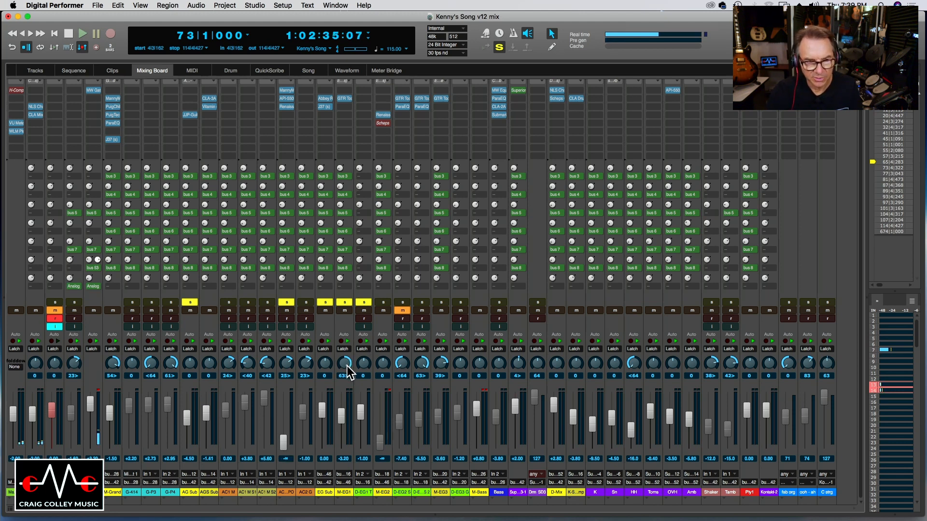
{"action": "key", "text": "space"}
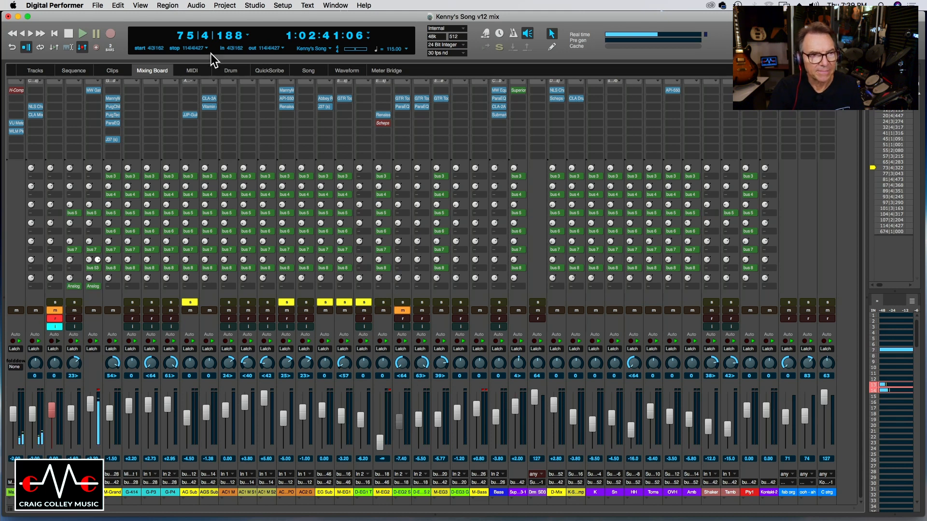
- Return to the Sequence editor's electric guitar tracks and audition the full mix from about bar 57 to bar 59
{"action": "left_click", "coordinate": [71, 71]}
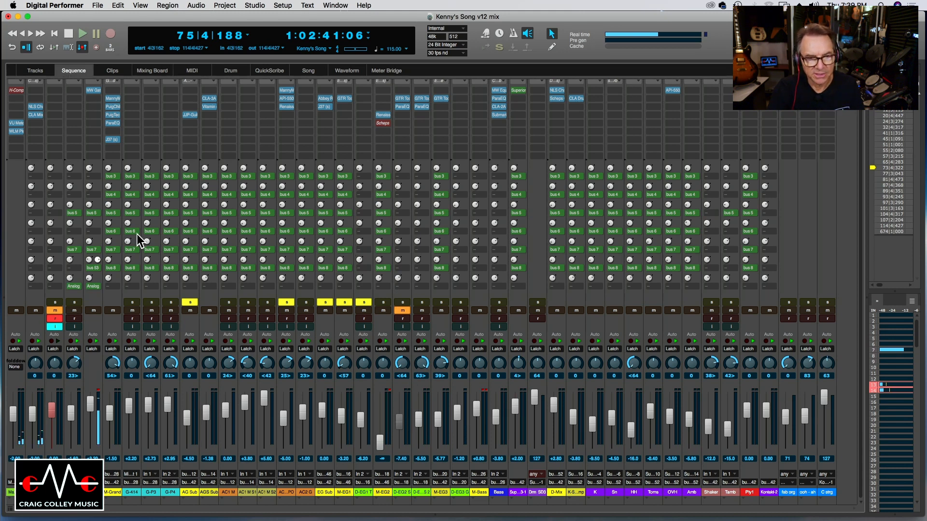
{"action": "scroll", "coordinate": [309, 375], "scroll_direction": "down", "scroll_amount": 10}
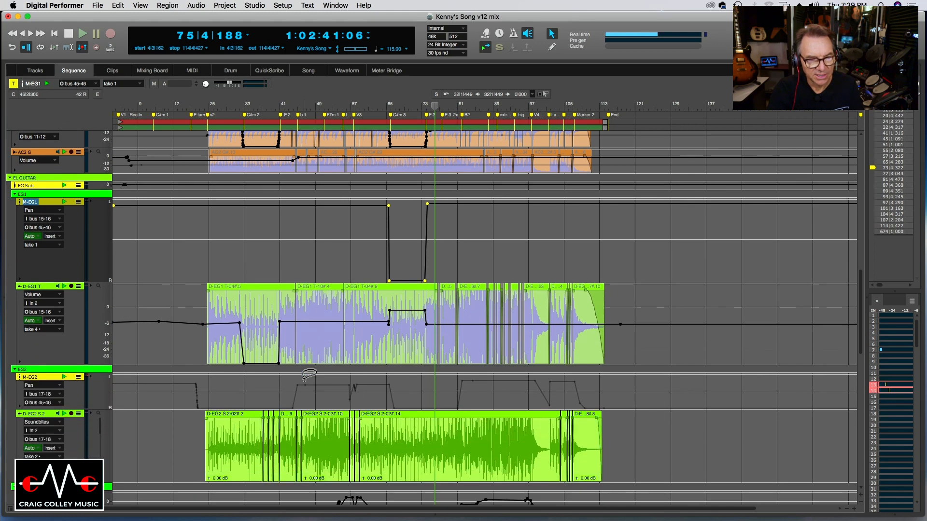
{"action": "scroll", "coordinate": [308, 376], "scroll_direction": "down", "scroll_amount": 1}
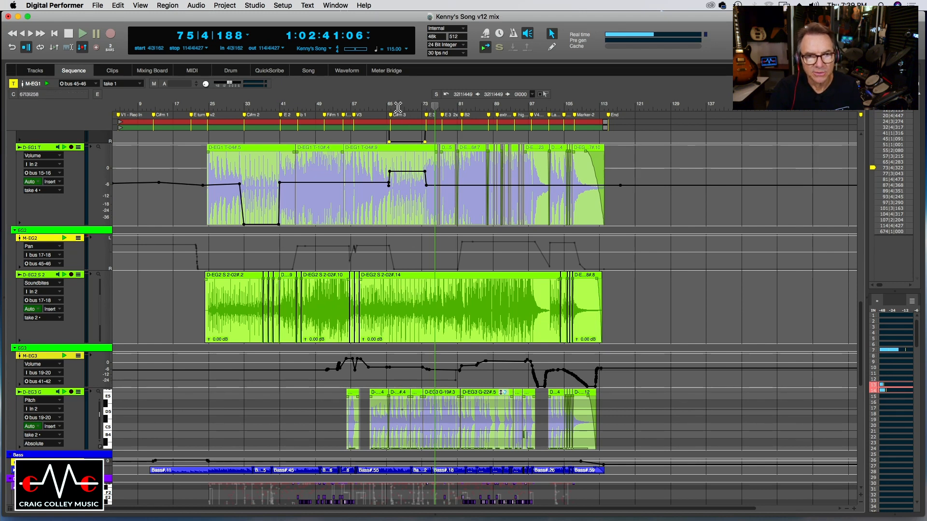
{"action": "left_click", "coordinate": [350, 105]}
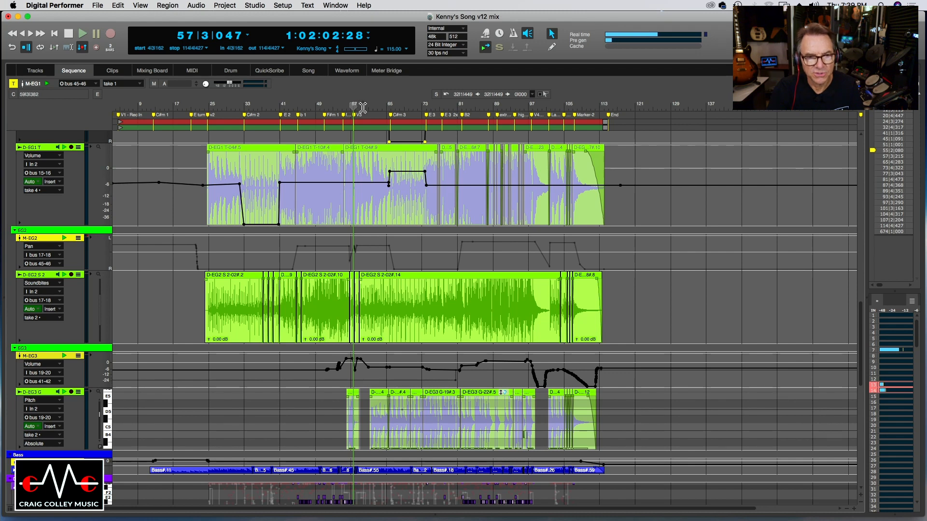
{"action": "key", "text": "space"}
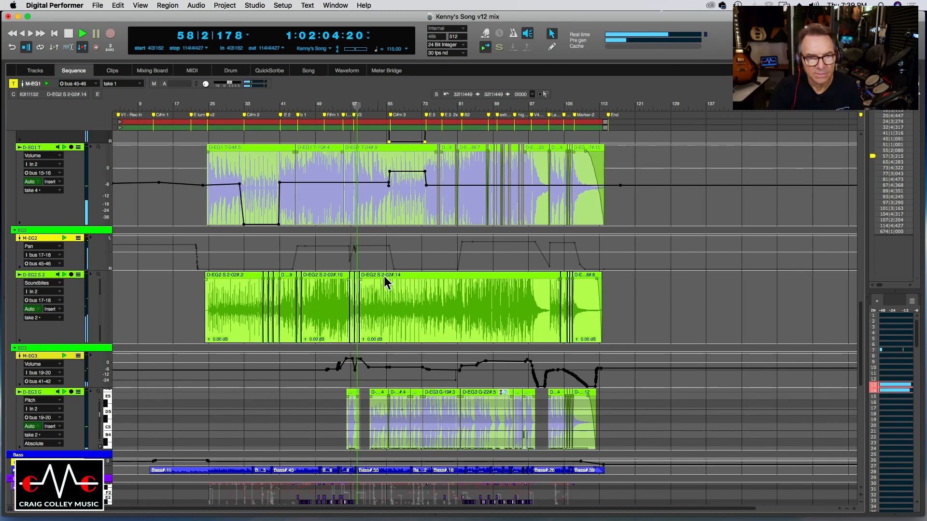
{"action": "key", "text": "space"}
- Turn on solo mode, add M-EG2 to the soloed tracks and play the guitars from about bar 59 to bar 63
{"action": "left_click", "coordinate": [500, 46]}
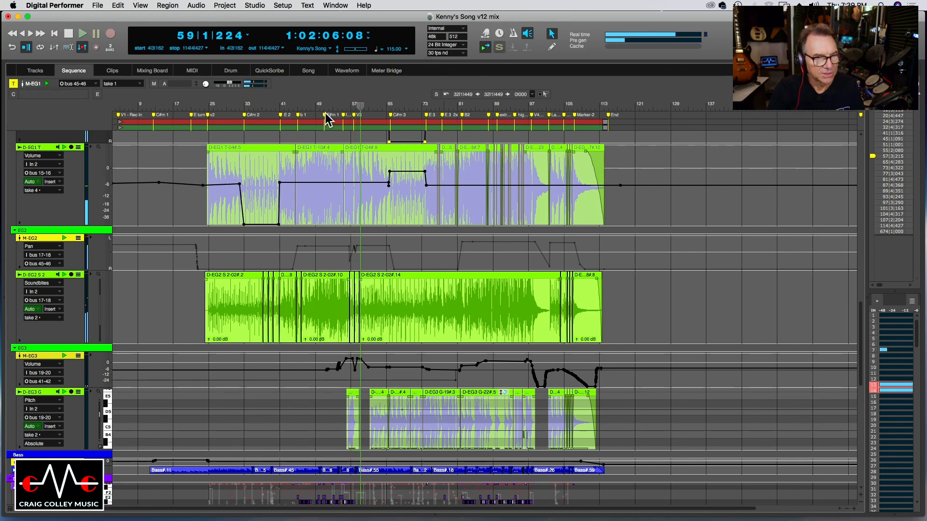
{"action": "left_click", "coordinate": [64, 239]}
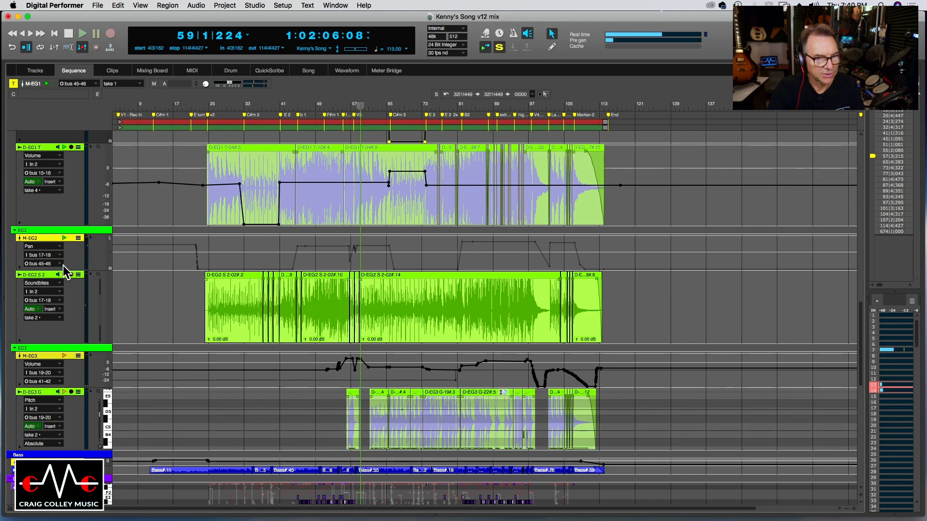
{"action": "key", "text": "space"}
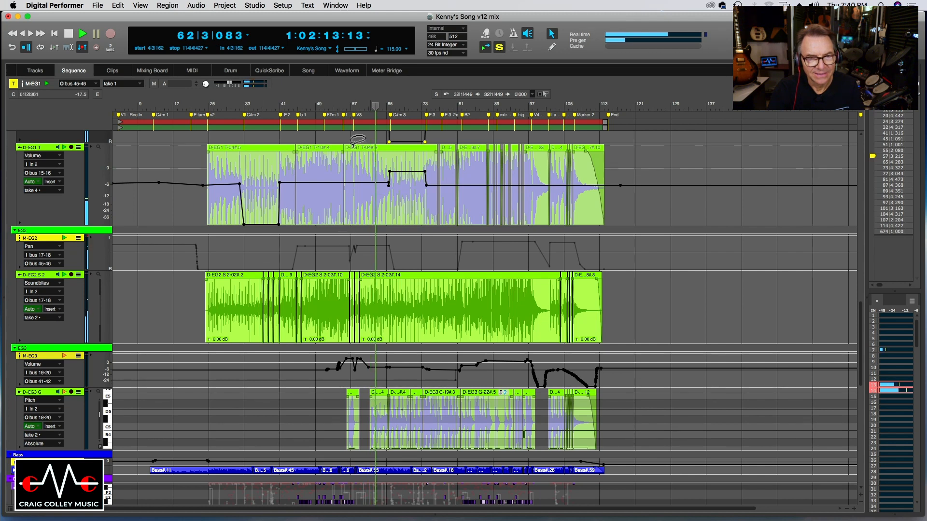
{"action": "key", "text": "space"}
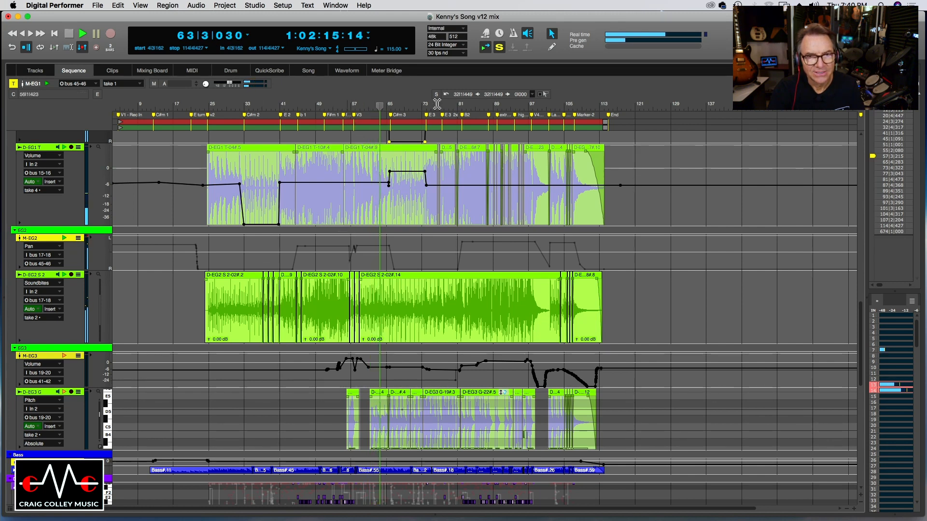
- Turn off solo mode and replay the full mix from about bar 57
{"action": "left_click", "coordinate": [499, 45]}
{"action": "left_click", "coordinate": [499, 48]}
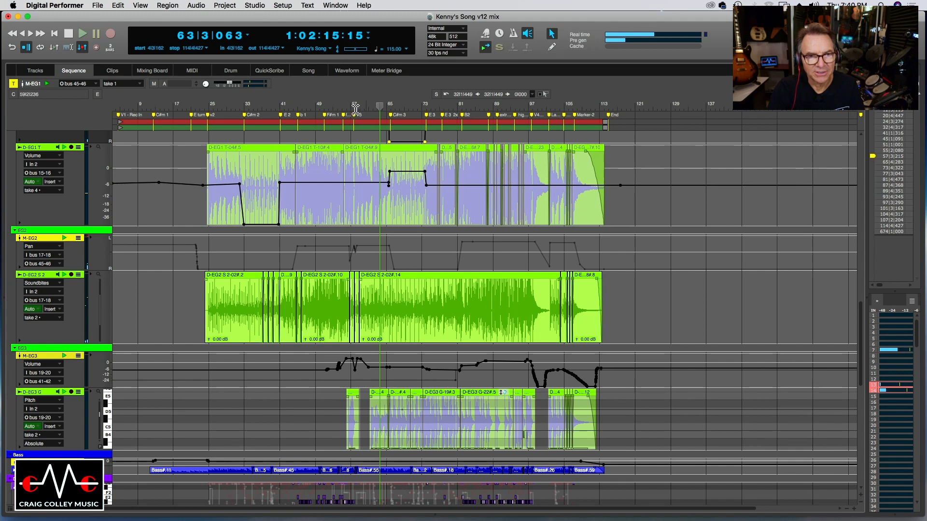
{"action": "left_click", "coordinate": [355, 106]}
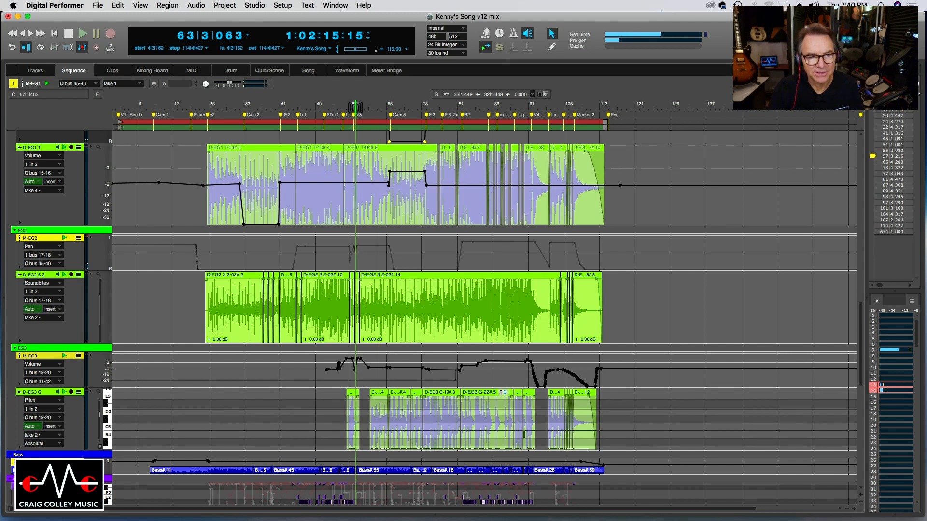
{"action": "key", "text": "space"}
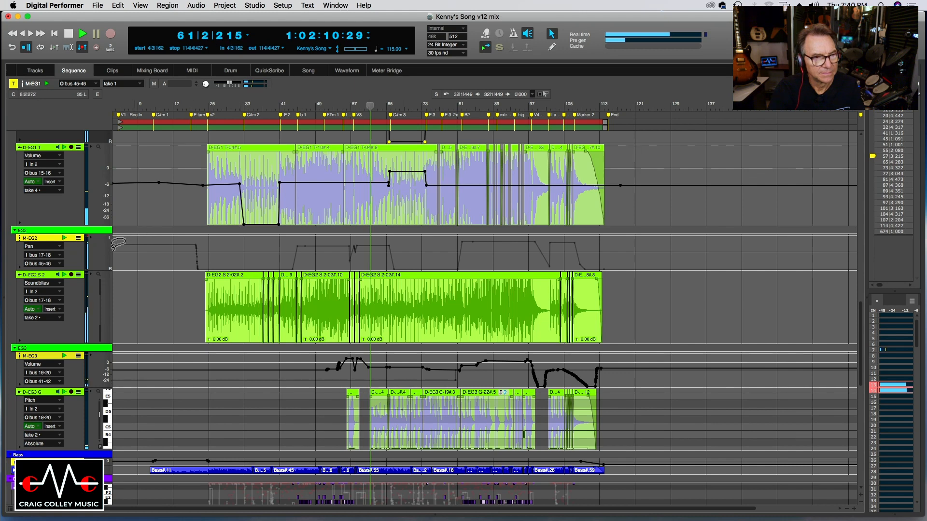
- Show M-EG2's volume automation in place of its pan and follow it in playback up to about bar 67
{"action": "left_click", "coordinate": [57, 246]}
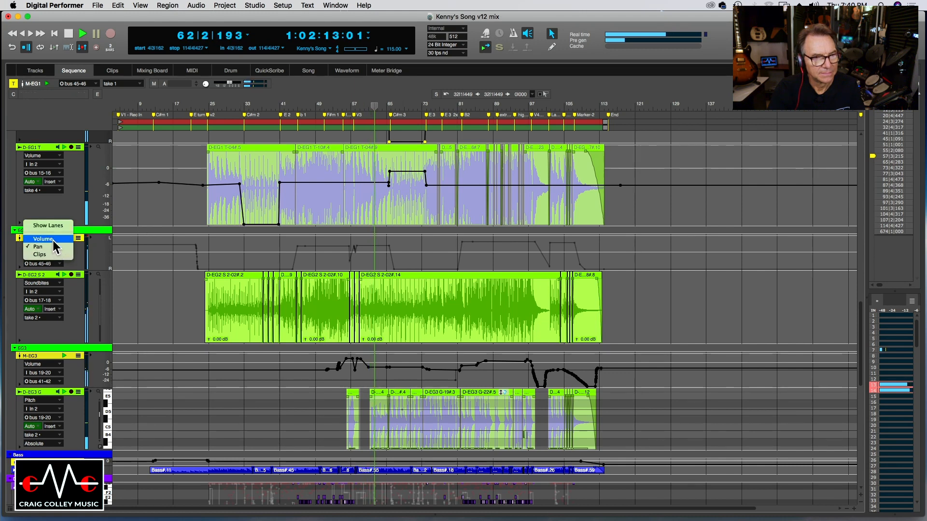
{"action": "left_click", "coordinate": [53, 239]}
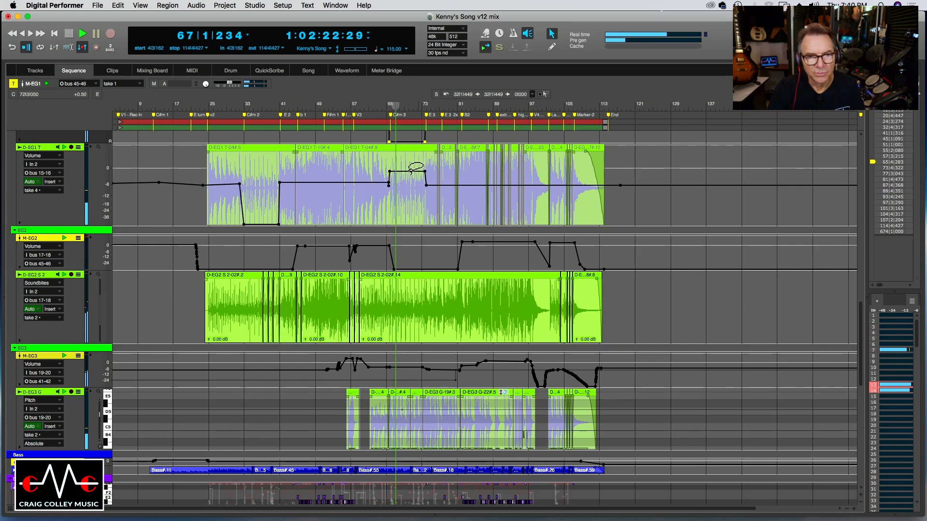
{"action": "key", "text": "space"}
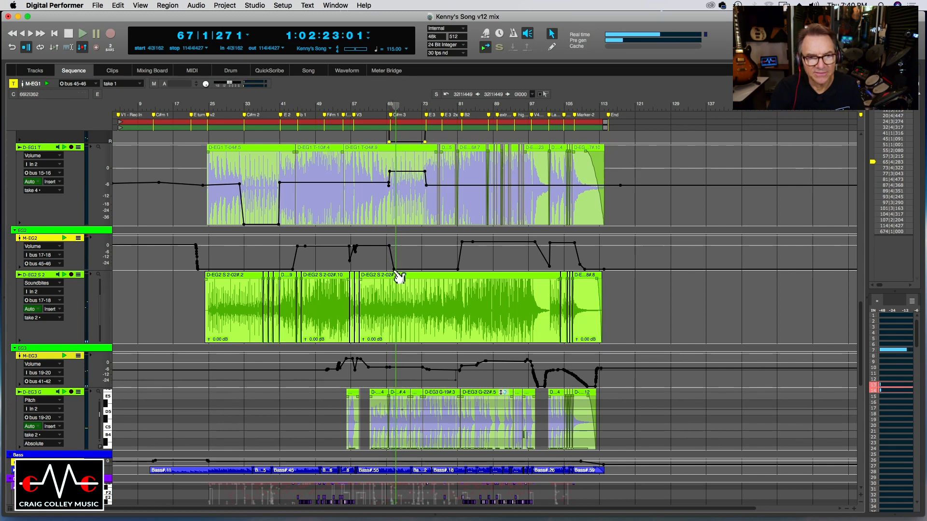
- Try moving M-EG2's volume point near bar 66 up to -0.20 at bar 73, and compare playback with and without the change
{"action": "left_click_drag", "start_coordinate": [395, 270], "coordinate": [426, 250]}
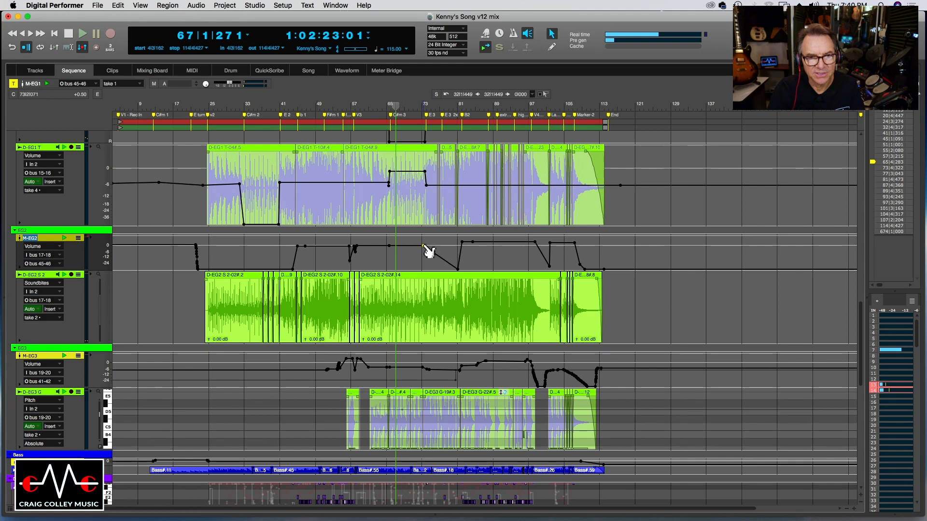
{"action": "key", "text": "space"}
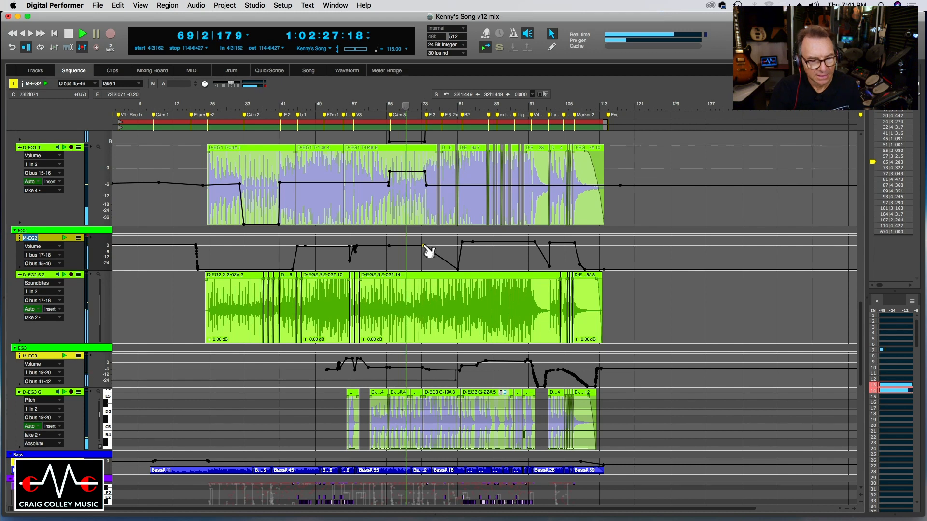
{"action": "key", "text": "super+z"}
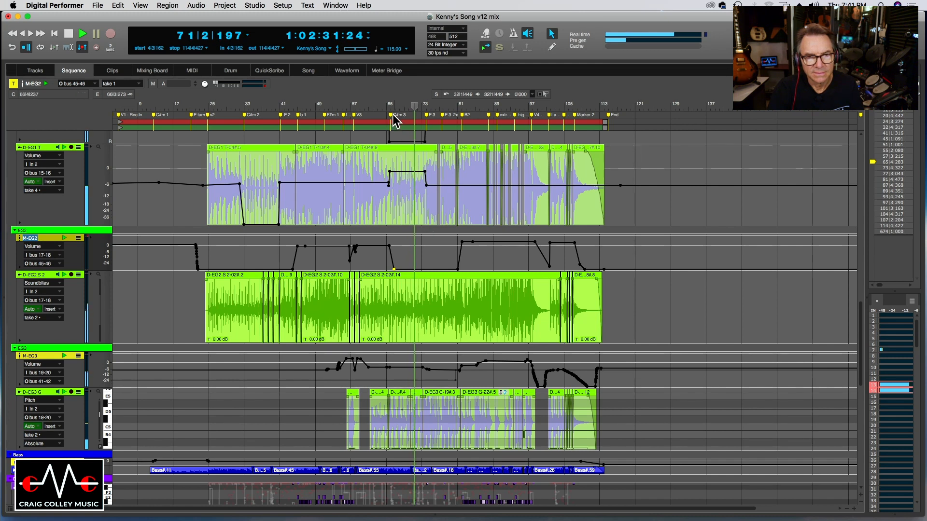
{"action": "key", "text": "space"}
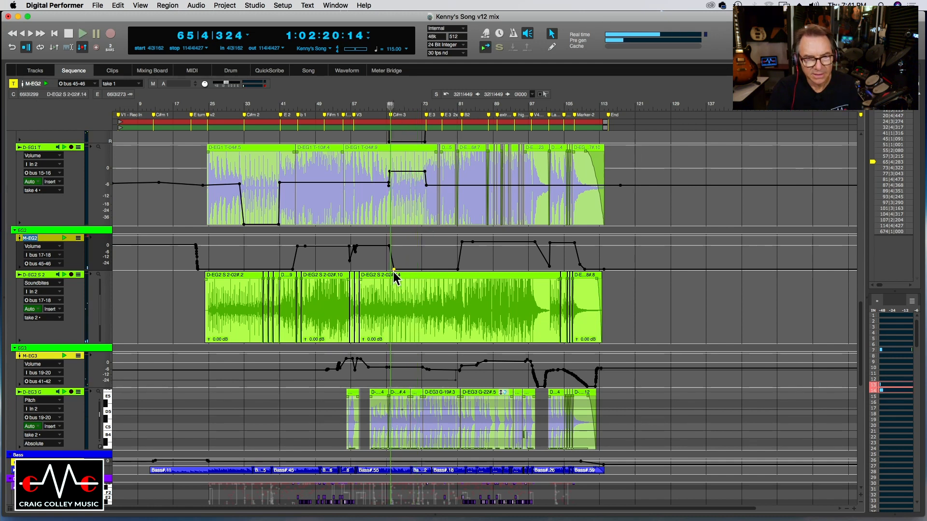
{"action": "key", "text": "super+z"}
{"action": "key", "text": "space"}
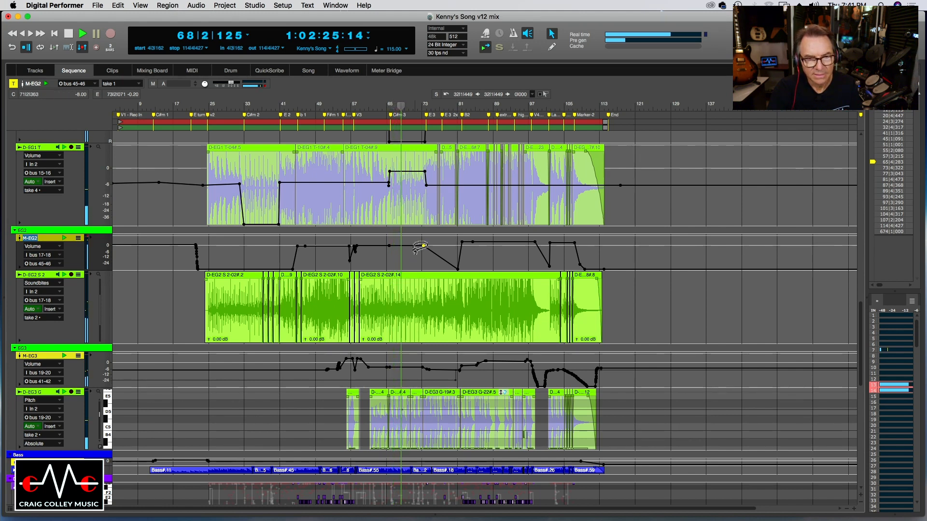
{"action": "key", "text": "super+z"}
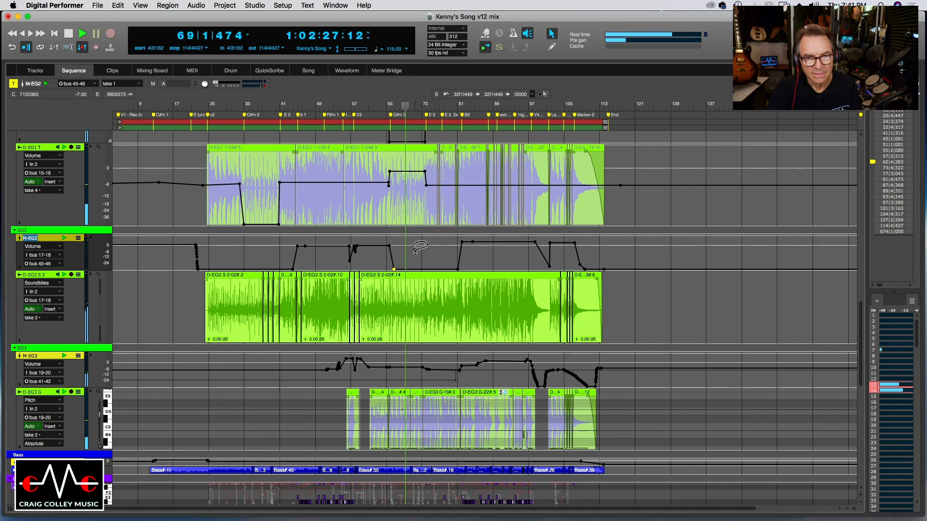
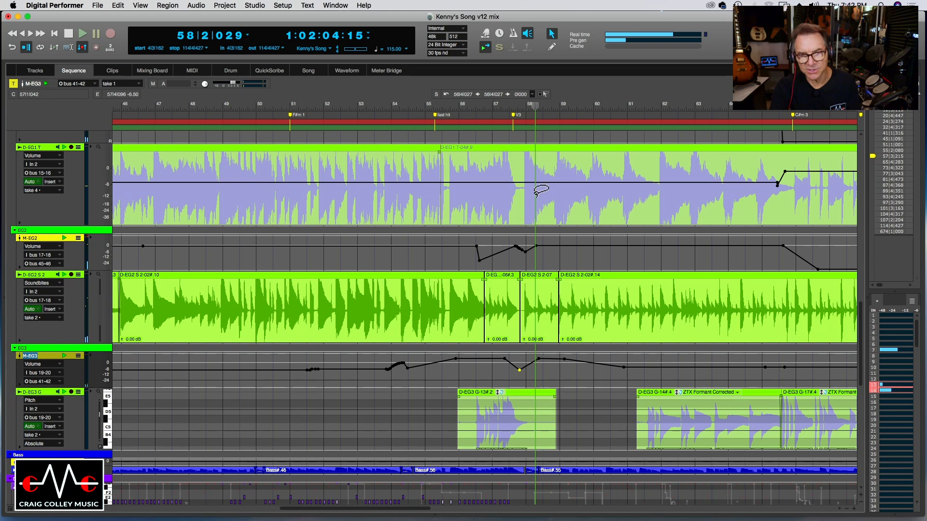
- Audition the mix around bar 57 with M-EG3's volume dip raised to +3.00, and undo the change to compare
{"action": "left_click", "coordinate": [501, 107]}
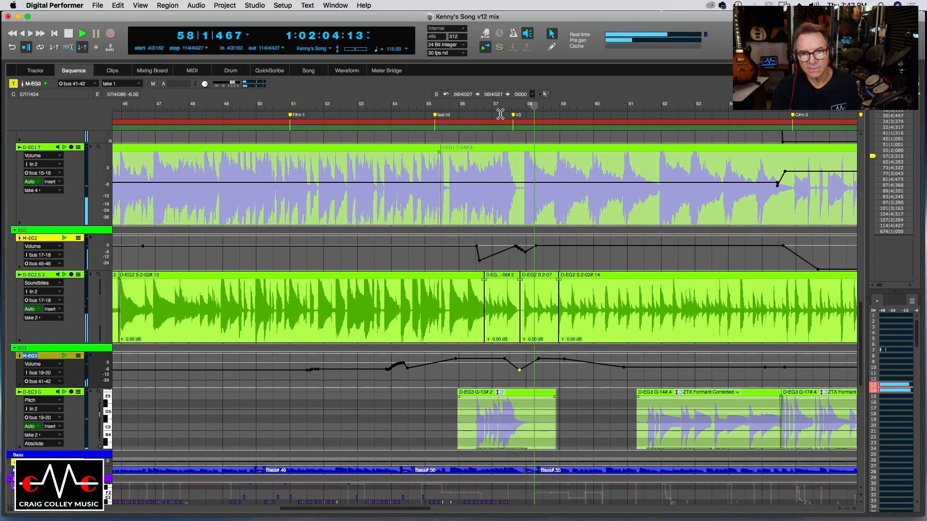
{"action": "left_click", "coordinate": [493, 107]}
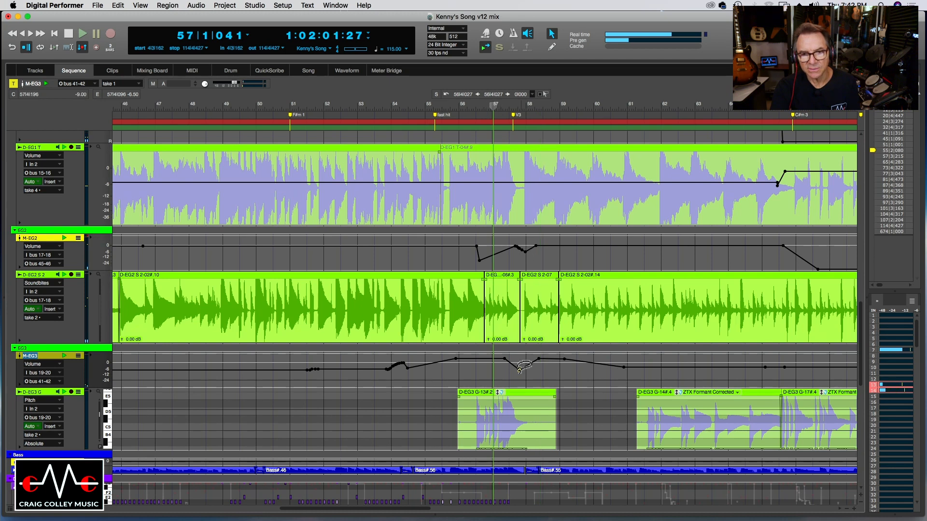
{"action": "left_click_drag", "start_coordinate": [518, 370], "coordinate": [524, 367]}
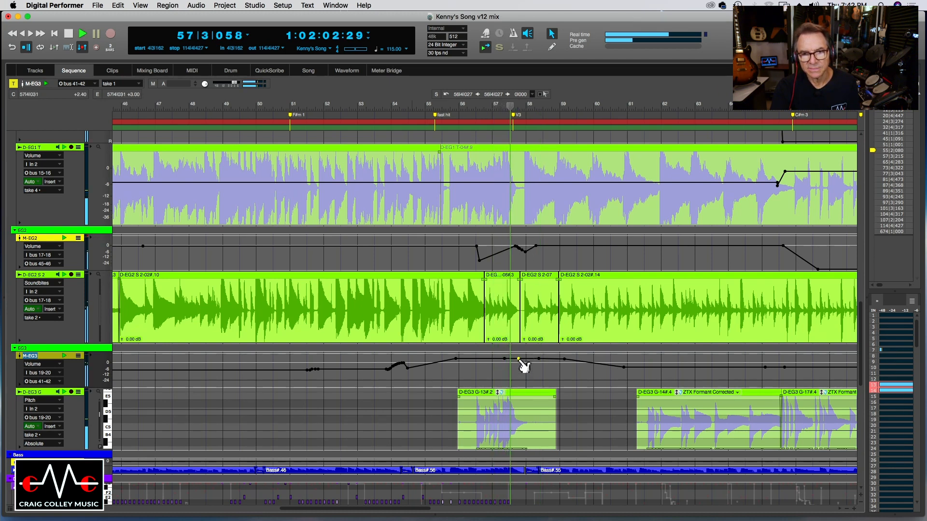
{"action": "key", "text": "super+z"}
{"action": "left_click", "coordinate": [495, 105]}
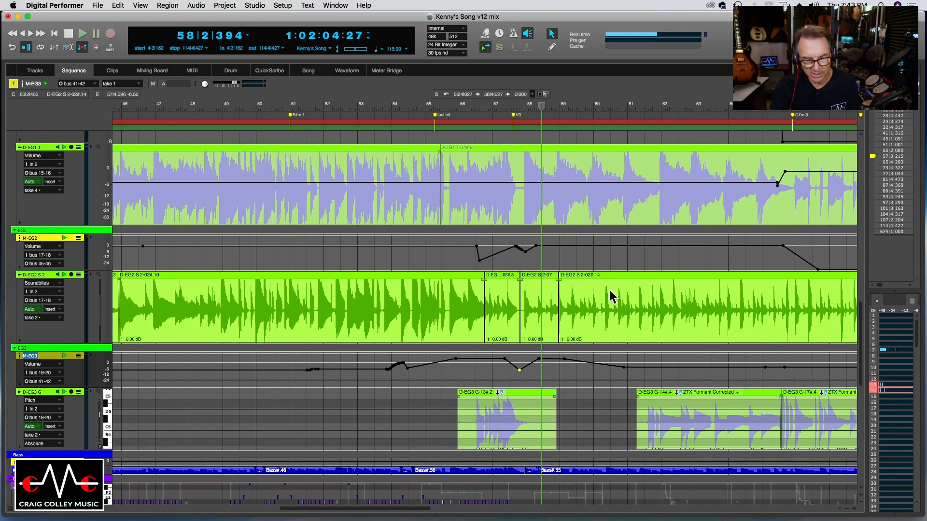
- Examine the wider arrangement around the EG2 and EG3 volume automation, down through the bass, drum, percussion and organ tracks
{"action": "key", "text": "ctrl+bracketleft"}
{"action": "key", "text": "ctrl+bracketleft"}
{"action": "key", "text": "ctrl+bracketleft"}
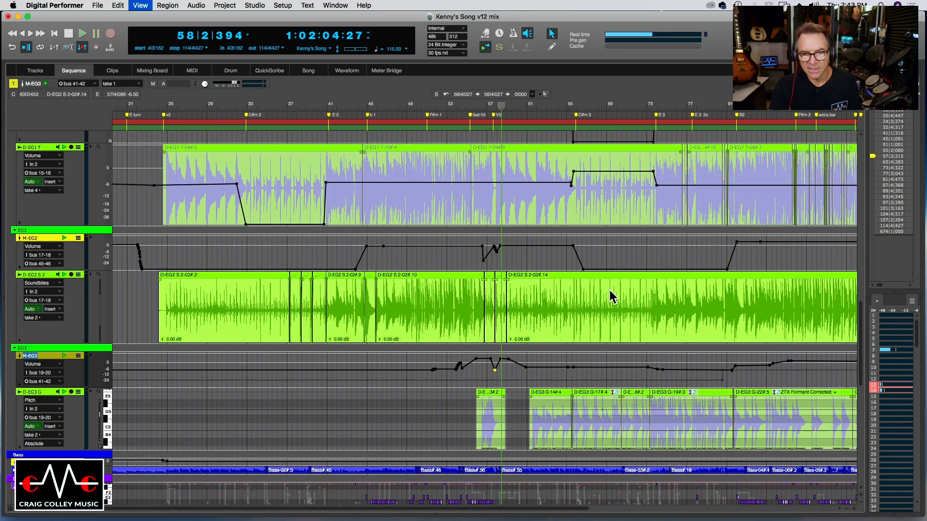
{"action": "left_click_drag", "start_coordinate": [430, 509], "coordinate": [330, 504]}
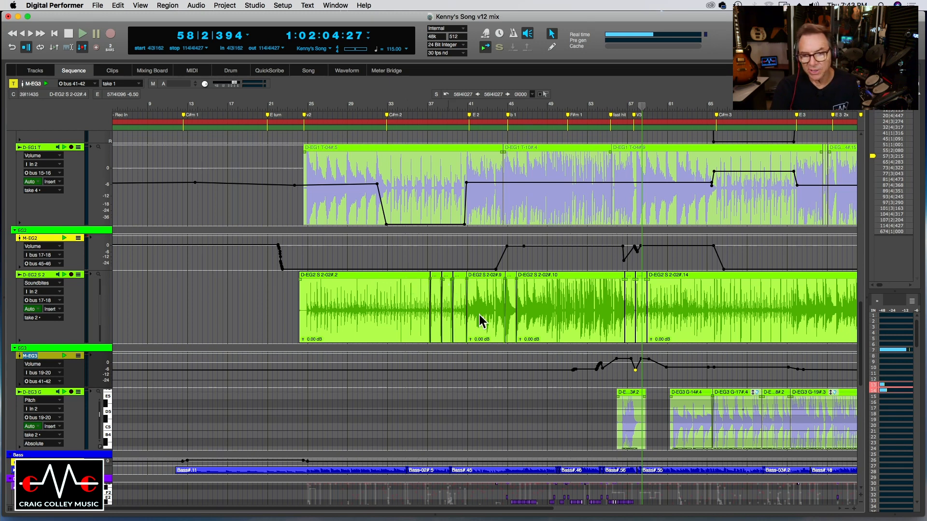
{"action": "scroll", "coordinate": [462, 375], "scroll_direction": "down", "scroll_amount": 1}
{"action": "scroll", "coordinate": [463, 375], "scroll_direction": "down", "scroll_amount": 20}
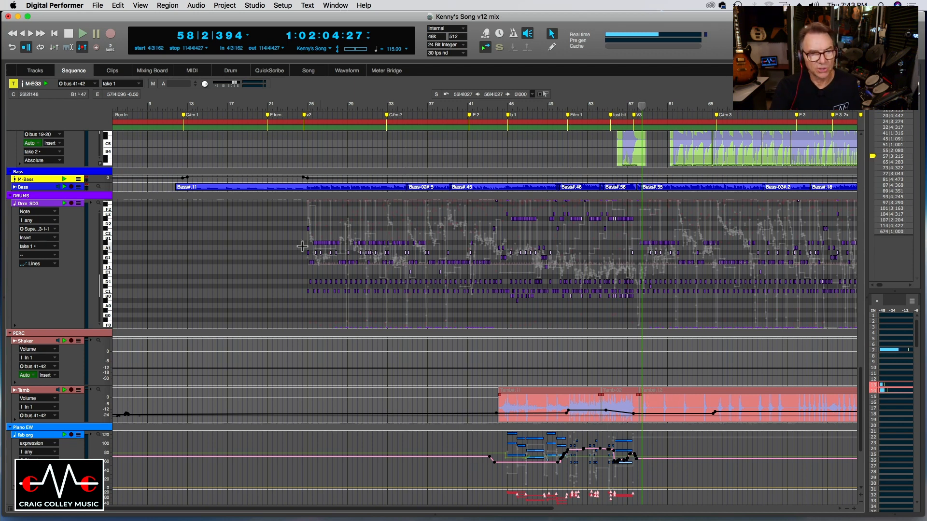
- Return to the Mixing Board and open the NLS Channel plug-in on MAIN BUS
{"action": "left_click", "coordinate": [150, 72]}
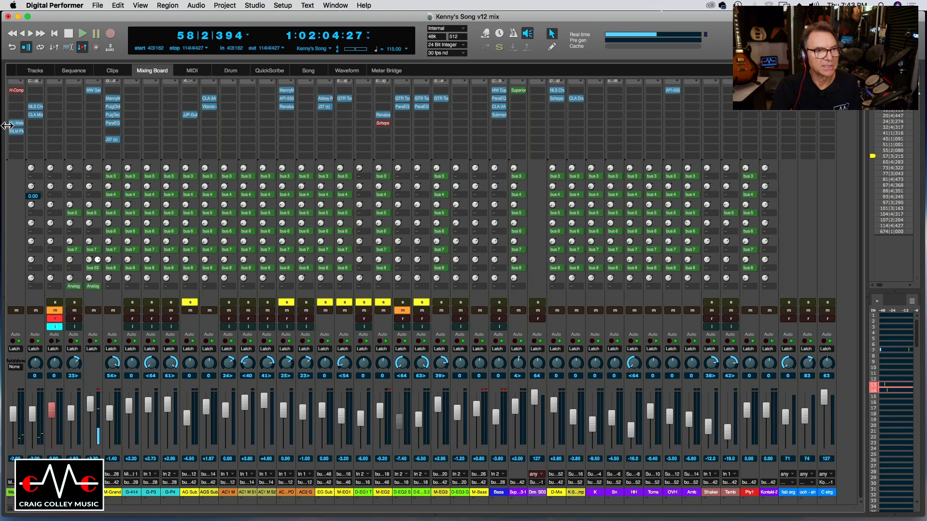
{"action": "left_click", "coordinate": [35, 107]}
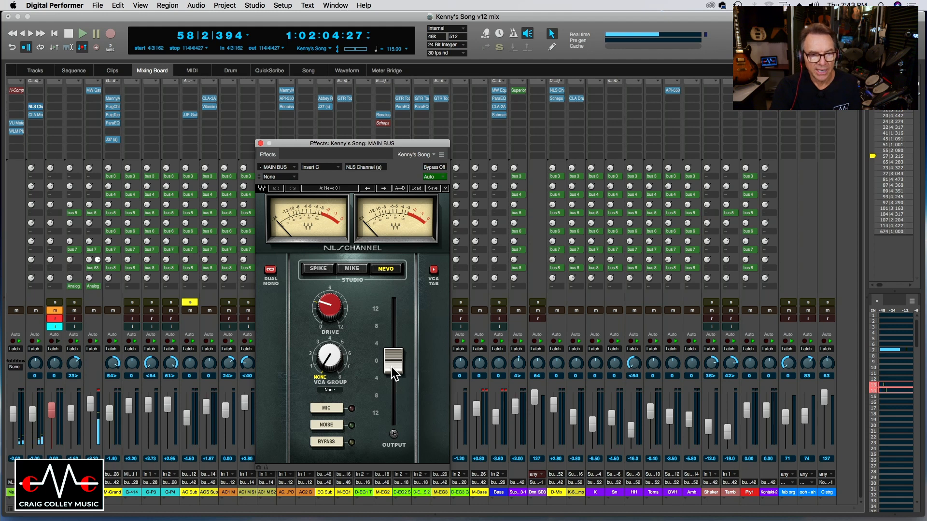
- Examine the NLS Channel drive and the CLA MixDown settings on MAIN BUS, then close both effect windows
{"action": "mouse_move", "coordinate": [327, 305]}
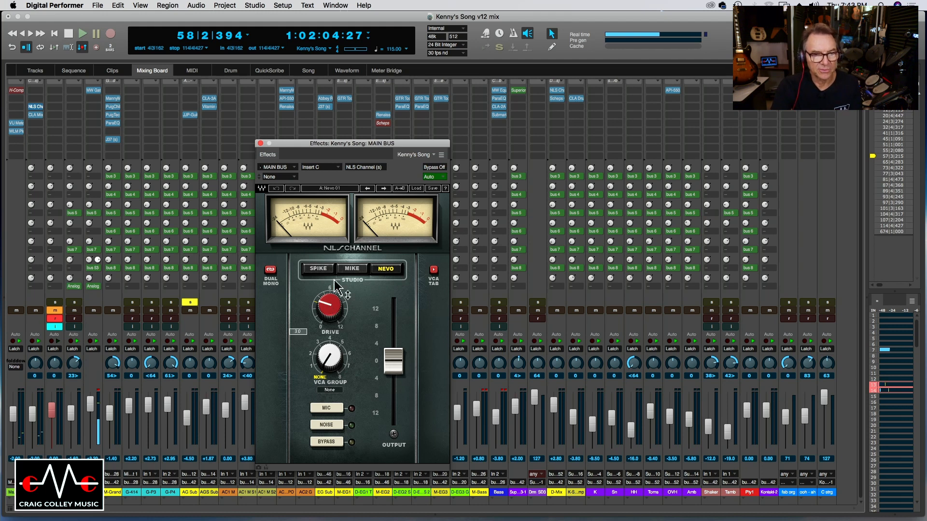
{"action": "left_click", "coordinate": [260, 143]}
{"action": "left_click", "coordinate": [34, 114]}
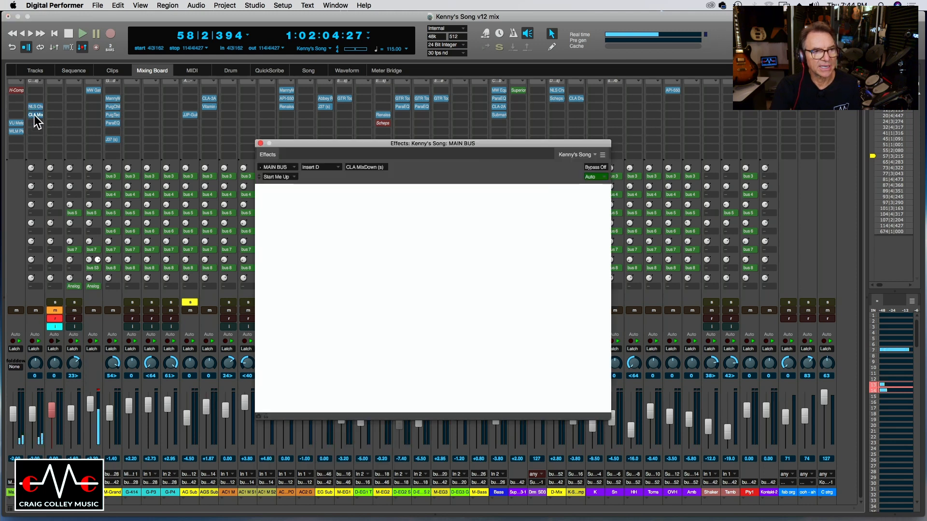
{"action": "left_click_drag", "start_coordinate": [445, 151], "coordinate": [450, 147]}
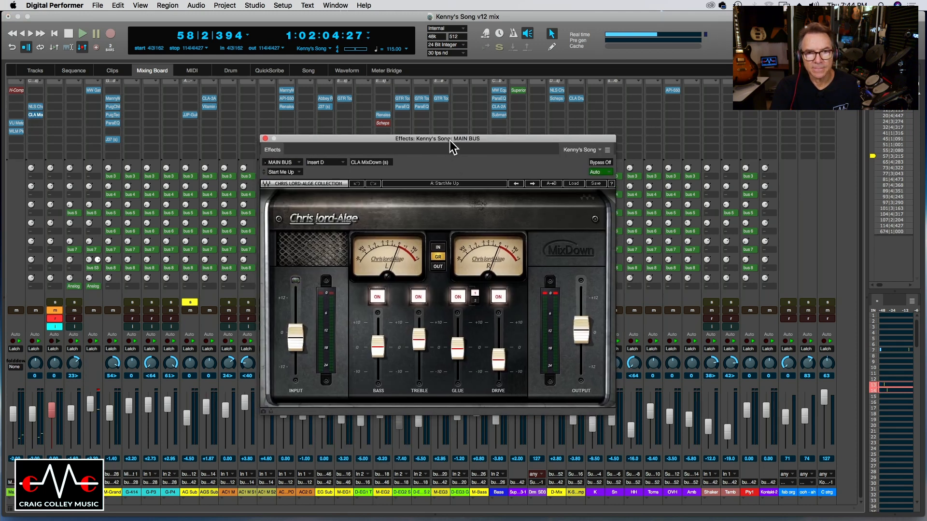
{"action": "left_click", "coordinate": [499, 360]}
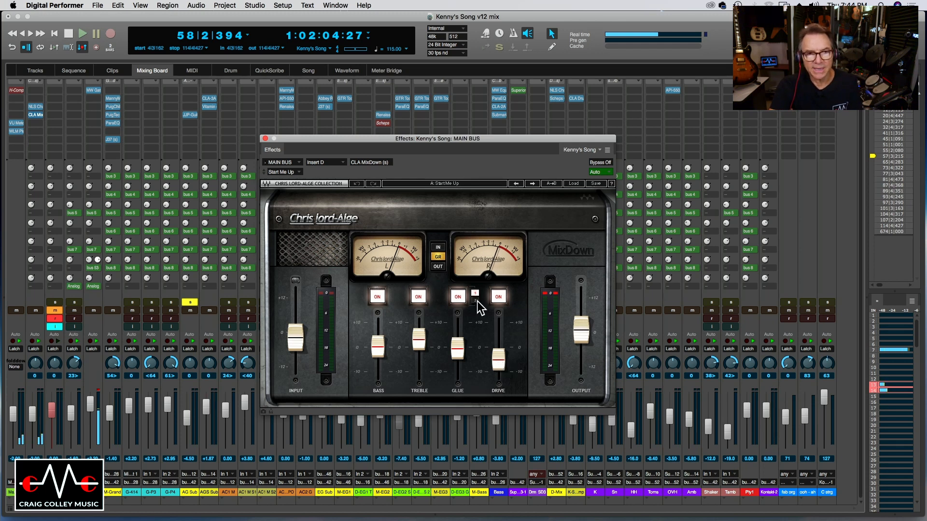
{"action": "left_click", "coordinate": [265, 138]}
{"action": "mouse_move", "coordinate": [437, 192]}
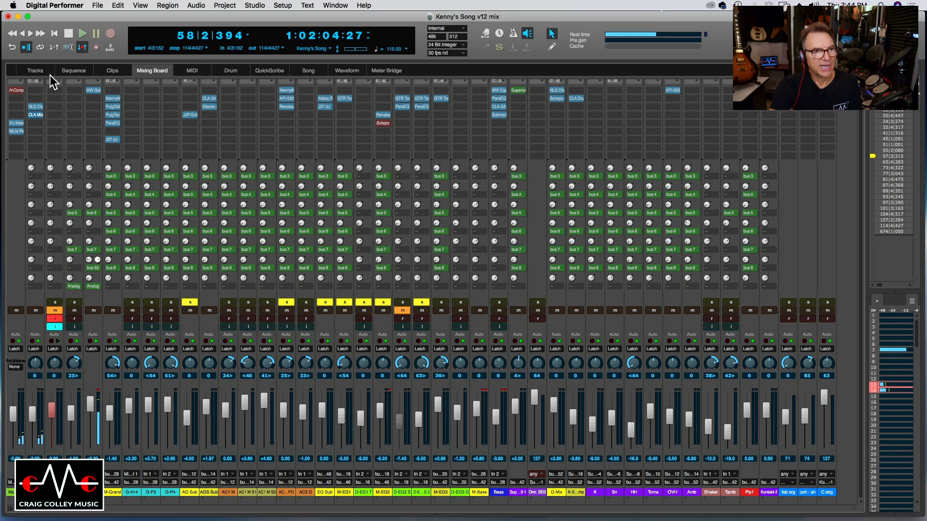
- Return to the MIX track's start in the sequence, audition from about bar 5 using solo mode, and view the Mixing Board
{"action": "left_click", "coordinate": [70, 73]}
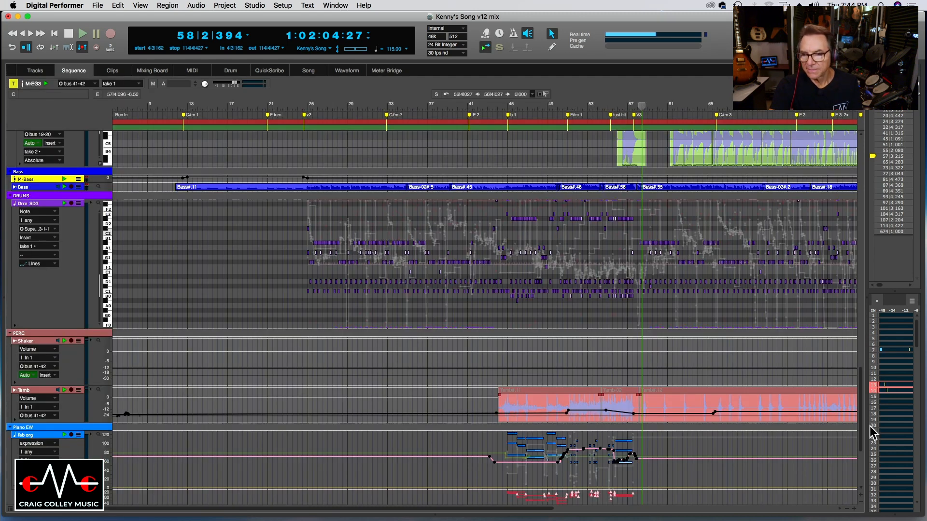
{"action": "left_click_drag", "start_coordinate": [862, 424], "coordinate": [862, 186]}
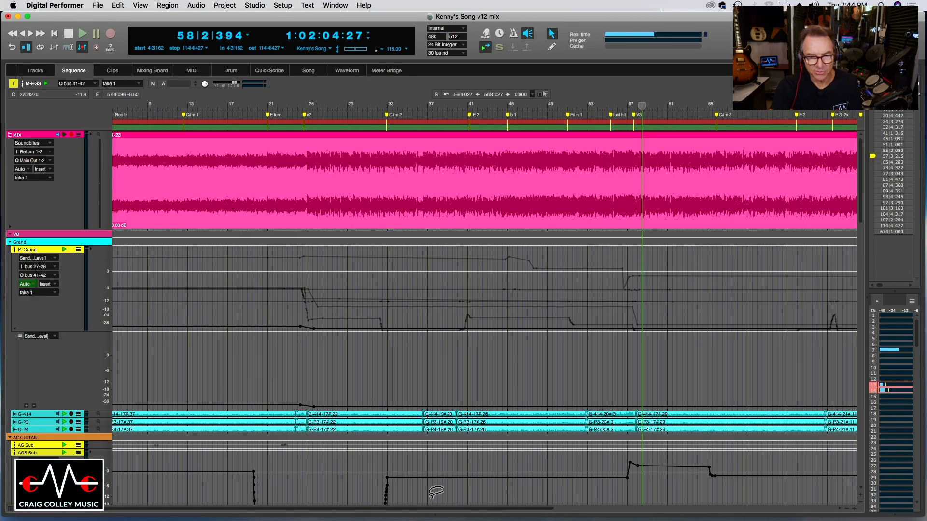
{"action": "left_click_drag", "start_coordinate": [427, 509], "coordinate": [378, 517]}
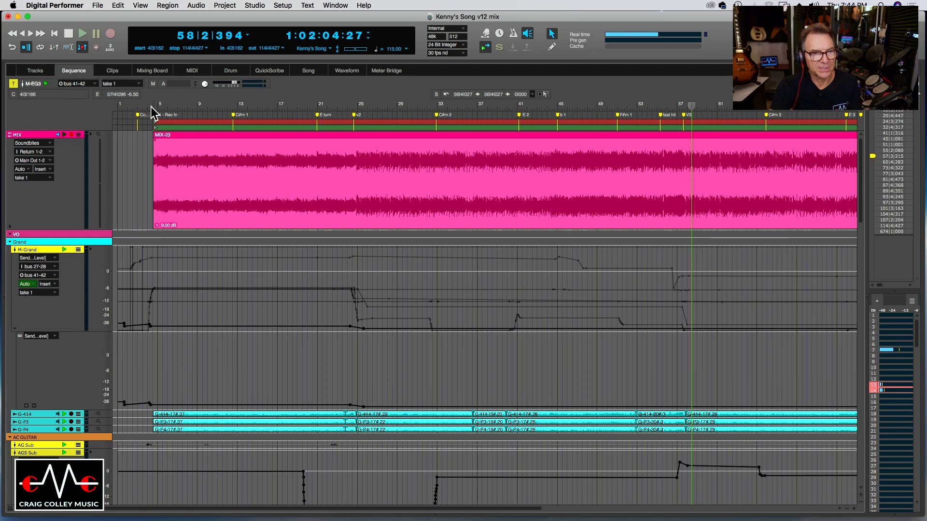
{"action": "left_click", "coordinate": [159, 105]}
{"action": "left_click", "coordinate": [499, 47]}
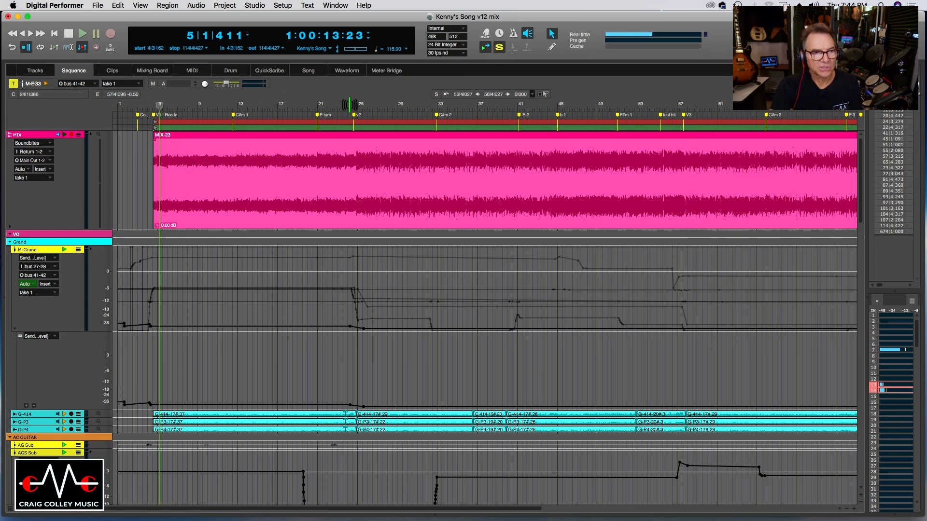
{"action": "key", "text": "shift+m"}
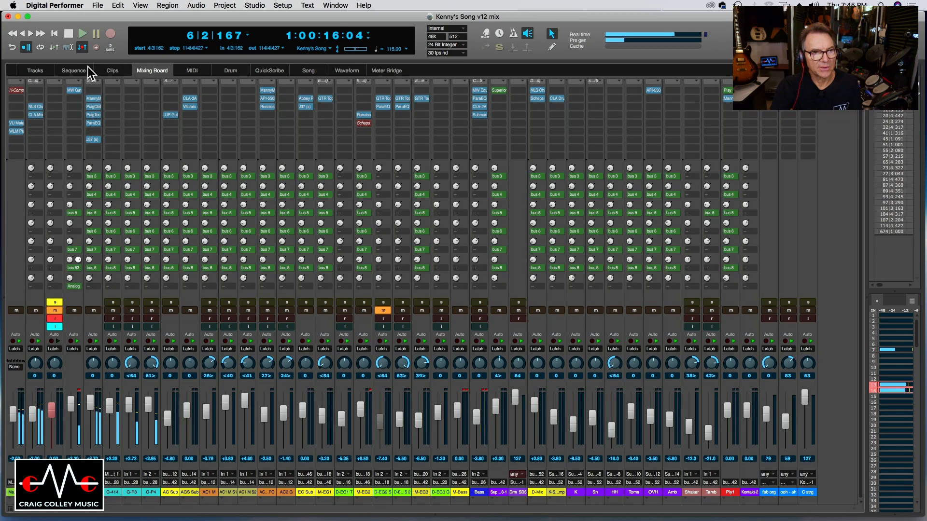
- Audition the soloed MIX track in the Sequence Editor from around bars 41 and 45
{"action": "left_click", "coordinate": [81, 72]}
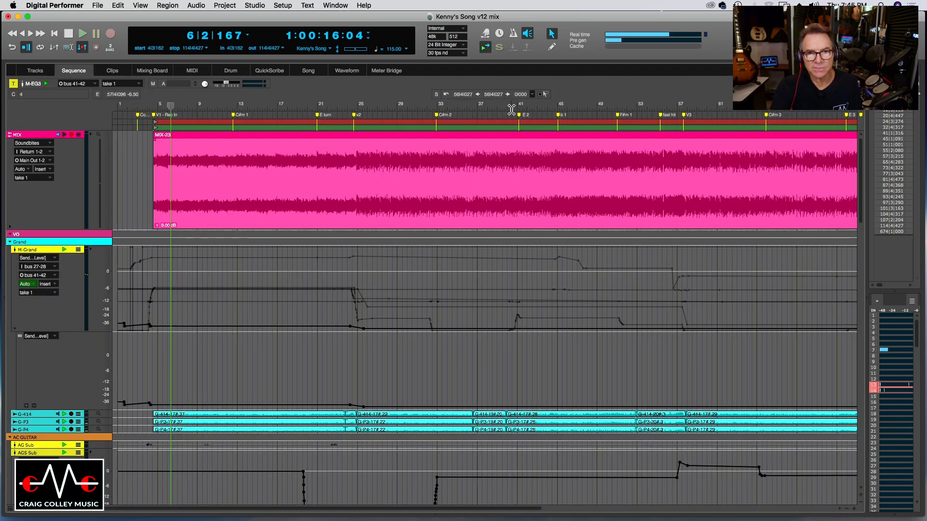
{"action": "left_click", "coordinate": [511, 109]}
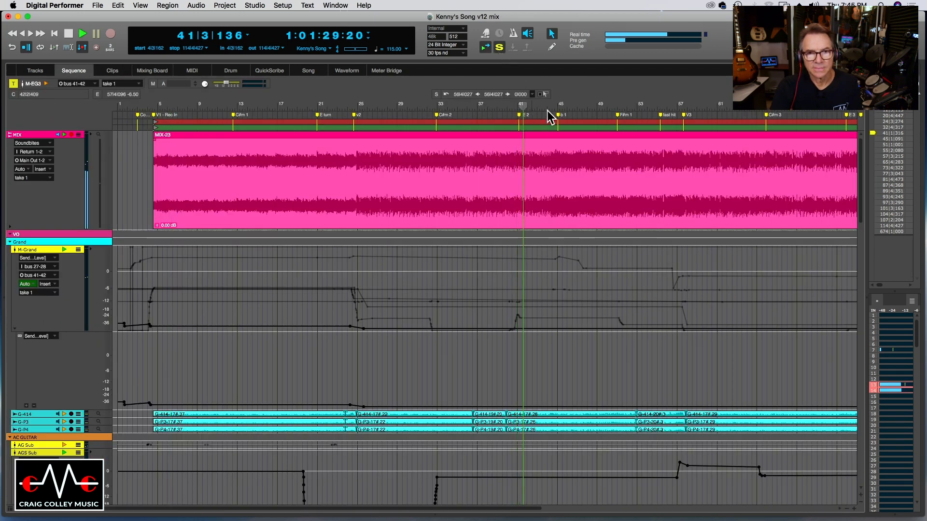
{"action": "left_click", "coordinate": [576, 105]}
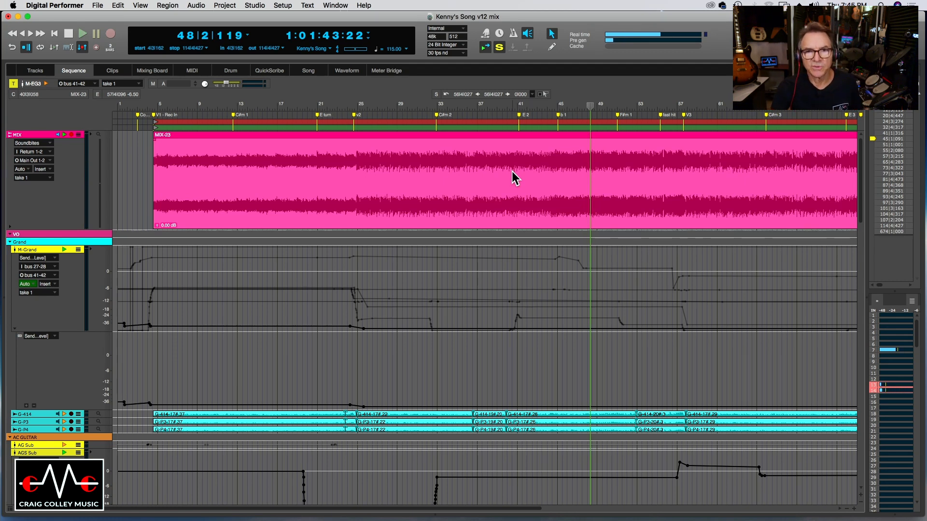
{"action": "left_click", "coordinate": [154, 71]}
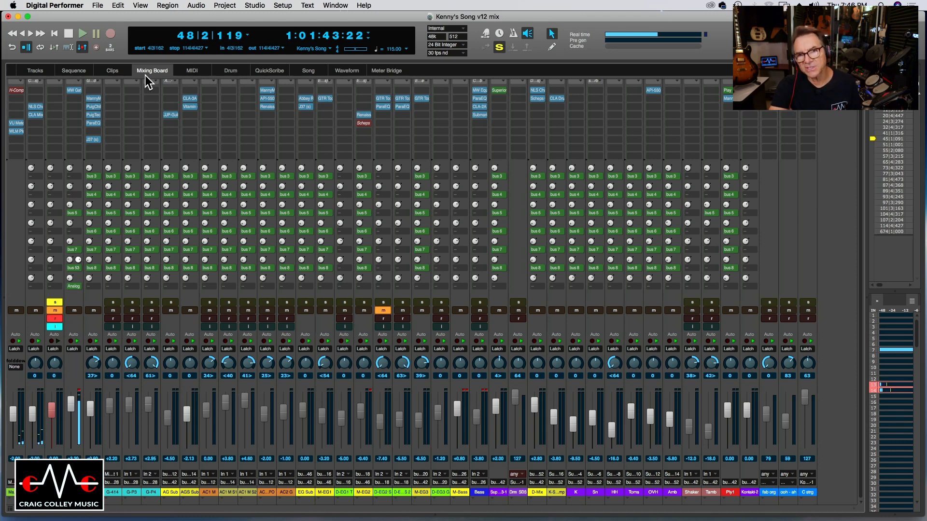
{"action": "left_click", "coordinate": [40, 71]}
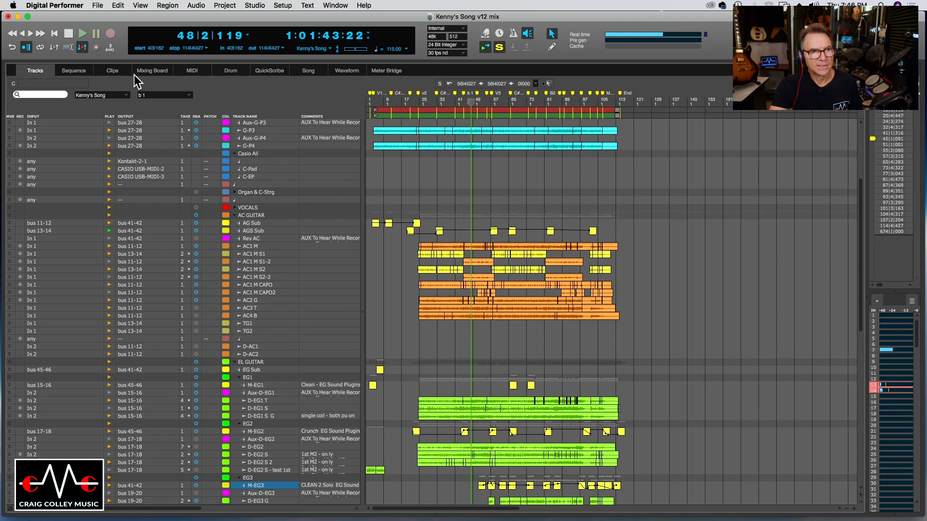
{"action": "left_click", "coordinate": [77, 72]}
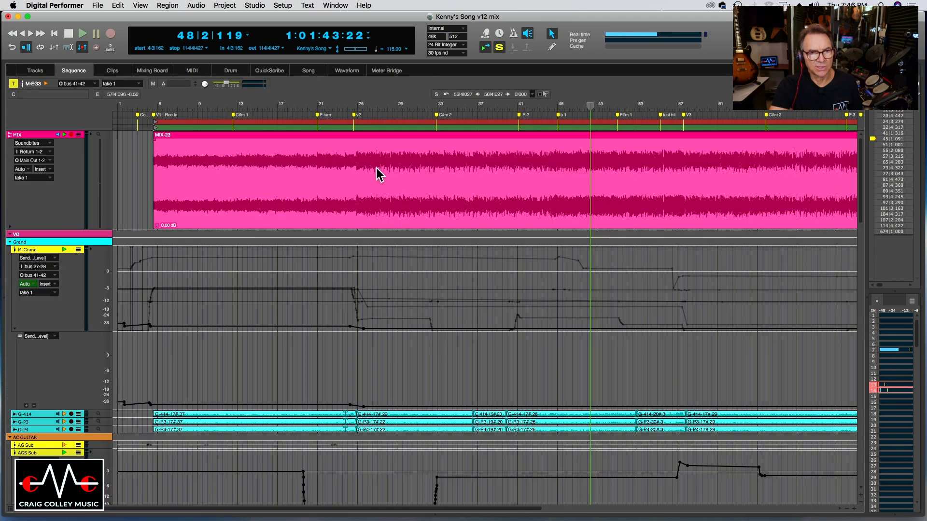
- Select the MIX-23 soundbite, show the sidebar with the track and soundbite lists, and enlarge the Soundbites list to reach its latest entries
{"action": "left_click", "coordinate": [12, 231]}
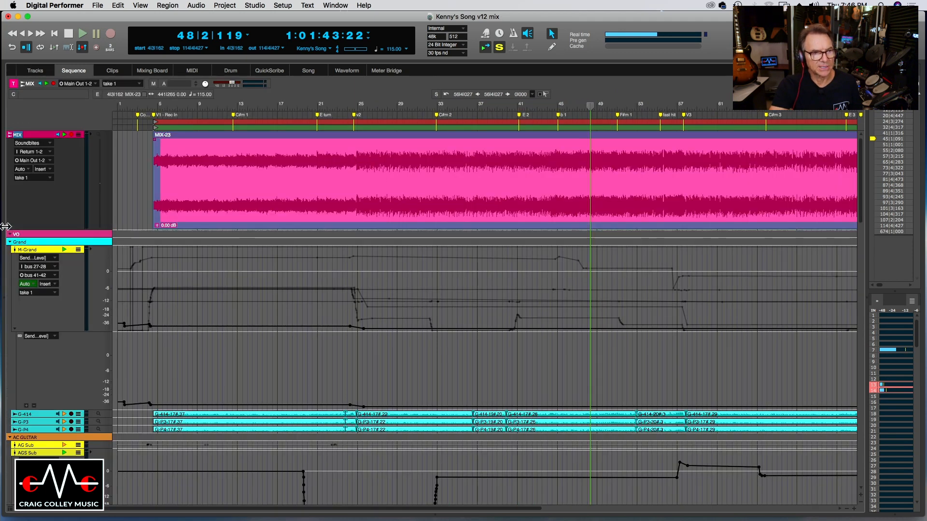
{"action": "left_click", "coordinate": [6, 226]}
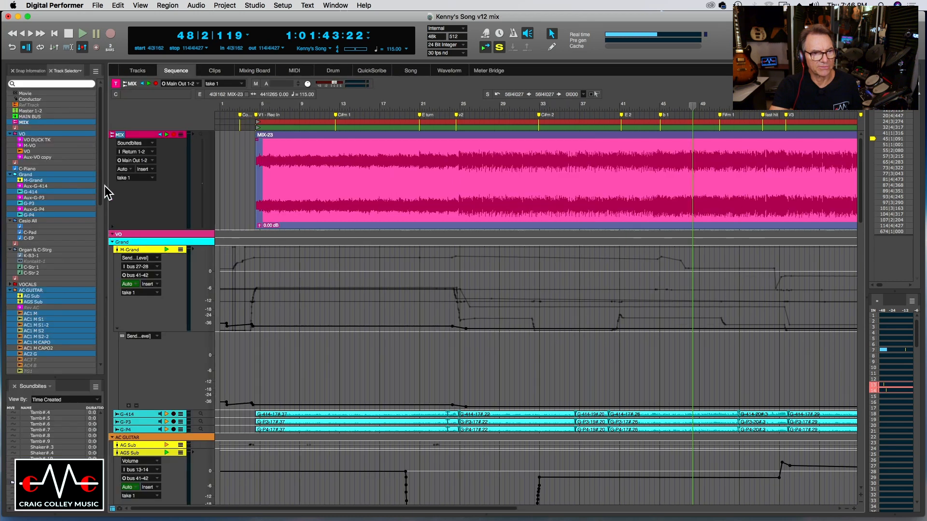
{"action": "left_click_drag", "start_coordinate": [102, 176], "coordinate": [100, 315]}
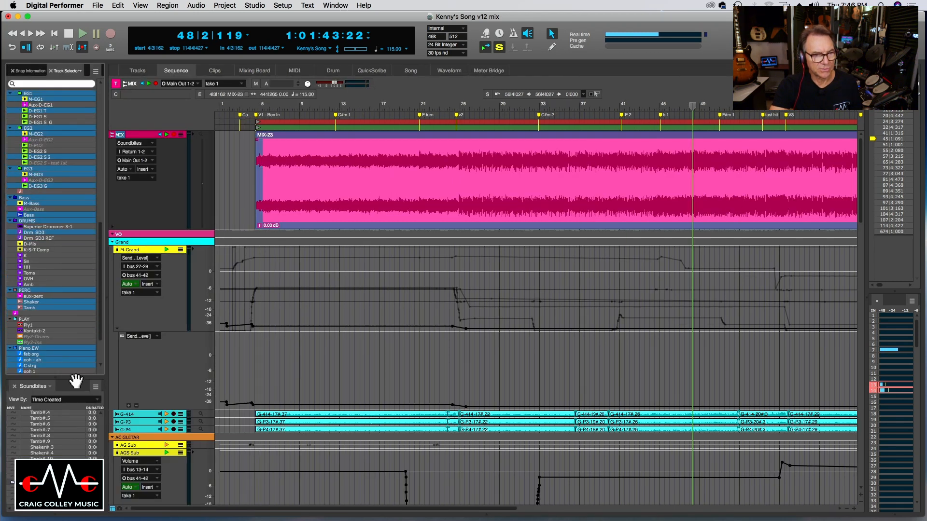
{"action": "left_click_drag", "start_coordinate": [77, 383], "coordinate": [79, 226]}
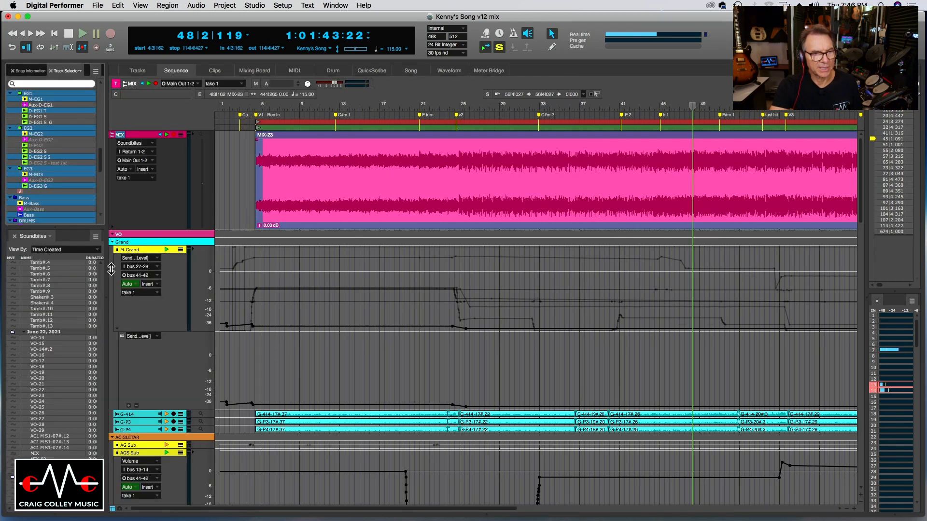
{"action": "left_click_drag", "start_coordinate": [102, 496], "coordinate": [103, 501]}
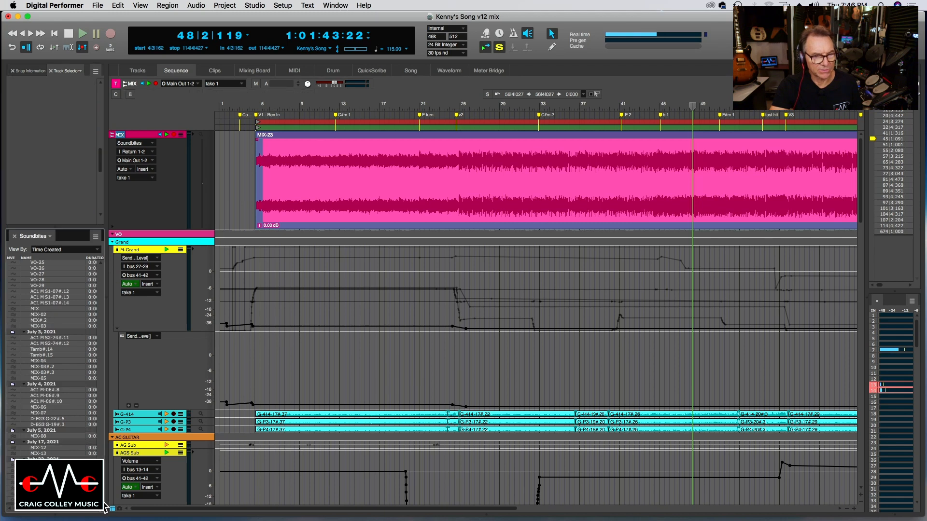
- Reveal the MIX-23 soundbite's audio file in Finder
{"action": "left_click", "coordinate": [48, 504]}
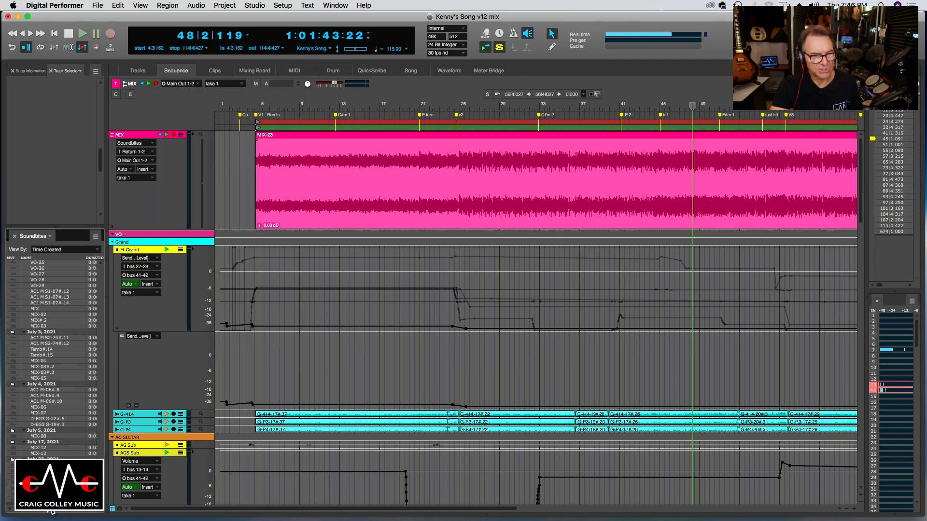
{"action": "right_click", "coordinate": [50, 510]}
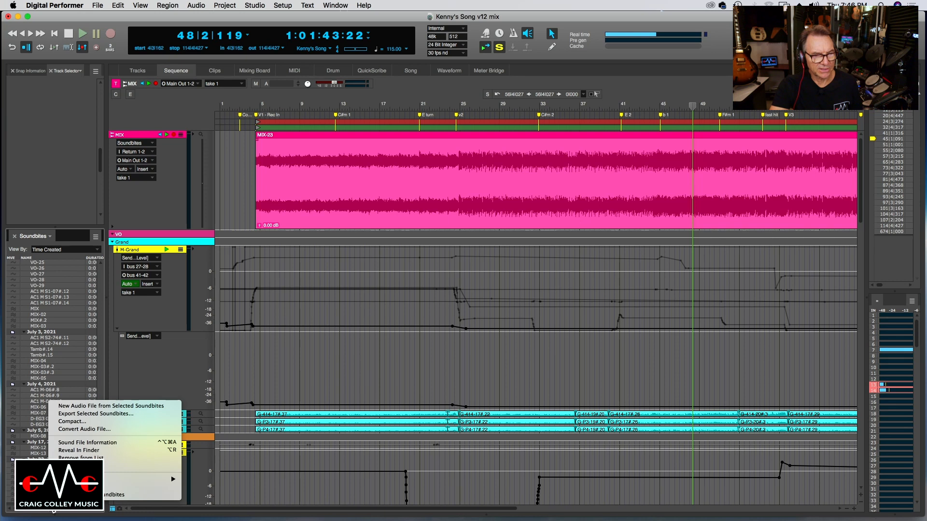
{"action": "left_click", "coordinate": [65, 450]}
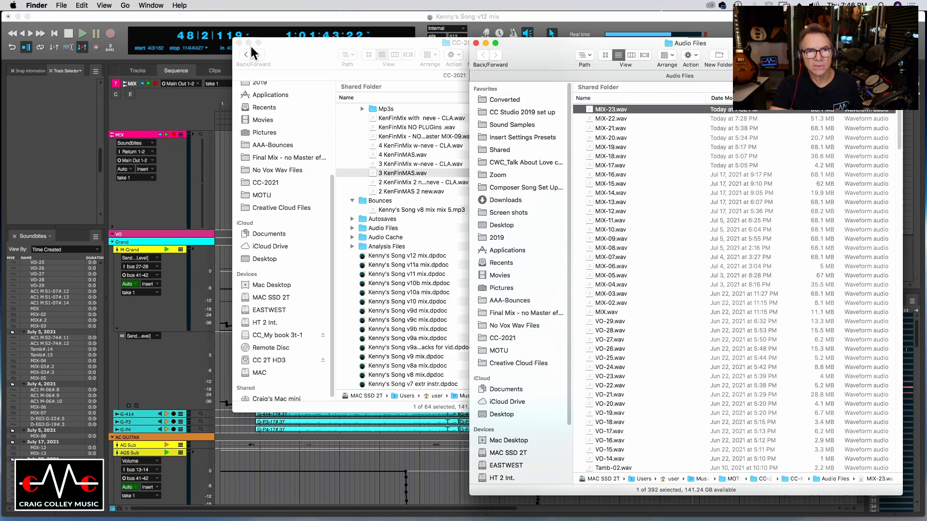
- Arrange the CC-2021 and Audio Files windows so both listings are accessible, and copy MIX-23.wav
{"action": "left_click_drag", "start_coordinate": [297, 42], "coordinate": [105, 82]}
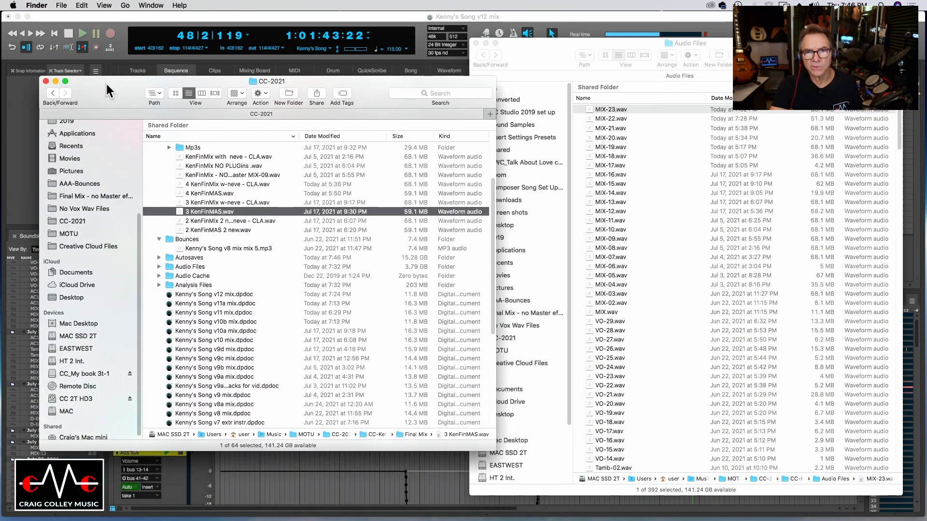
{"action": "left_click_drag", "start_coordinate": [429, 57], "coordinate": [375, 54]}
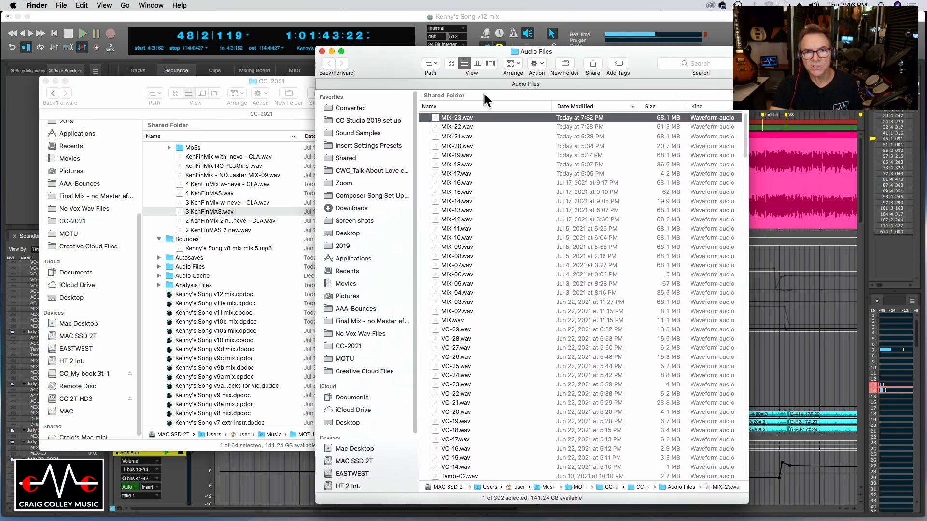
{"action": "right_click", "coordinate": [439, 116]}
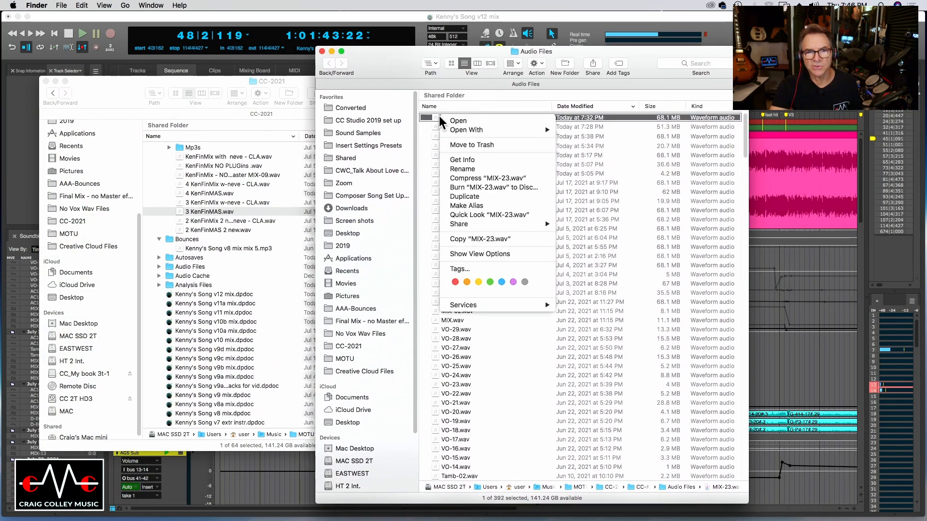
{"action": "left_click", "coordinate": [460, 239]}
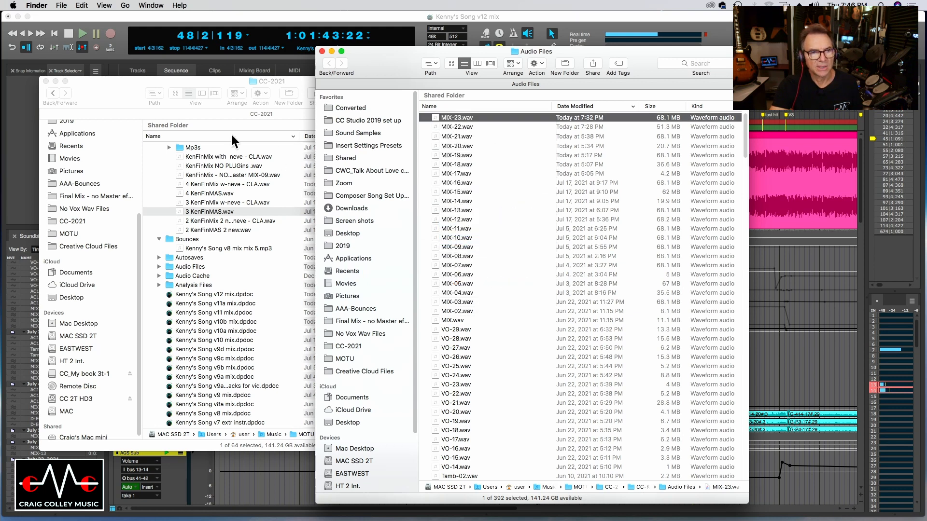
- Open the song's Final Mix folder and paste MIX-23.wav into it
{"action": "left_click", "coordinate": [163, 171]}
{"action": "scroll", "coordinate": [168, 176], "scroll_direction": "up", "scroll_amount": 2}
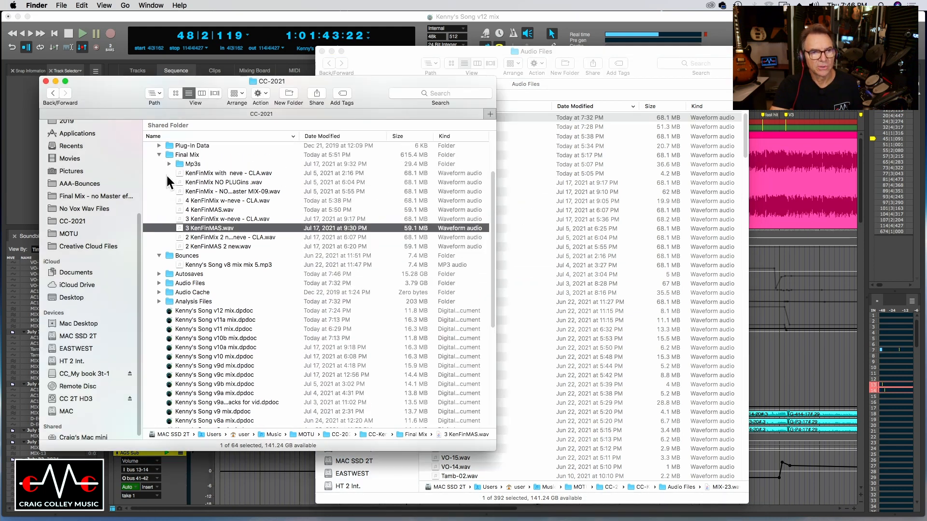
{"action": "double_click", "coordinate": [170, 157]}
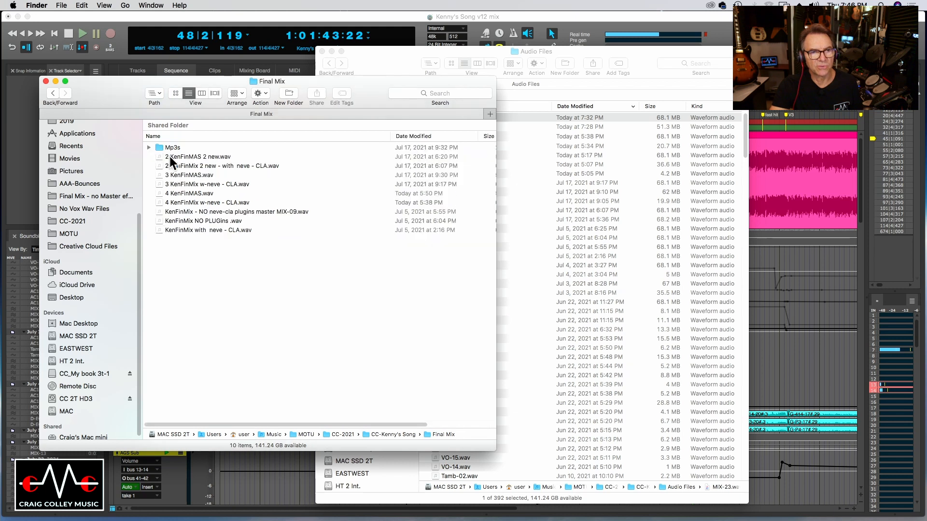
{"action": "right_click", "coordinate": [225, 284]}
{"action": "left_click", "coordinate": [236, 316]}
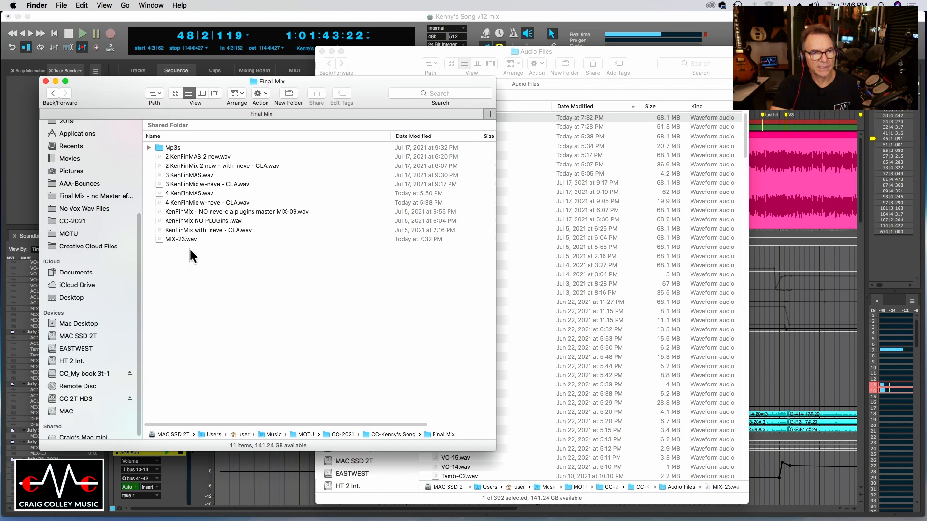
- Rename MIX-23.wav in Final Mix as 5 KenFinMix w-neve - CLA.wav, reusing the name of the 4 KenFinMix w-neve - CLA.wav file
{"action": "left_click", "coordinate": [182, 202]}
{"action": "left_click", "coordinate": [182, 201]}
{"action": "key", "text": "cmd+c"}
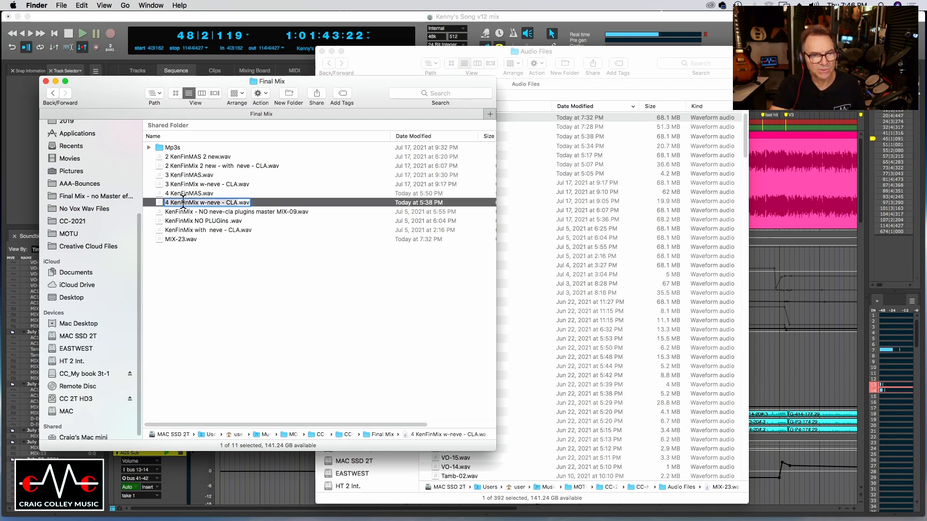
{"action": "key", "text": "Return"}
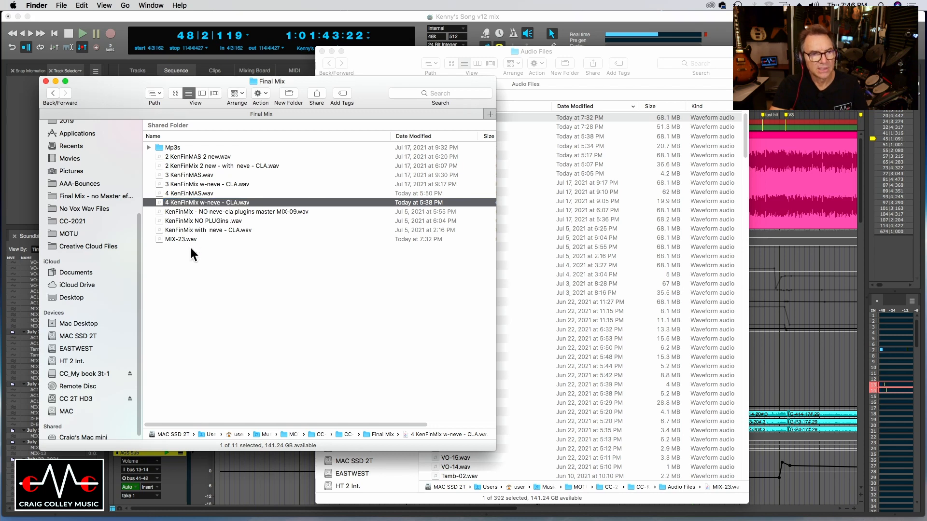
{"action": "left_click", "coordinate": [181, 239]}
{"action": "key", "text": "Return"}
{"action": "key", "text": "cmd+v"}
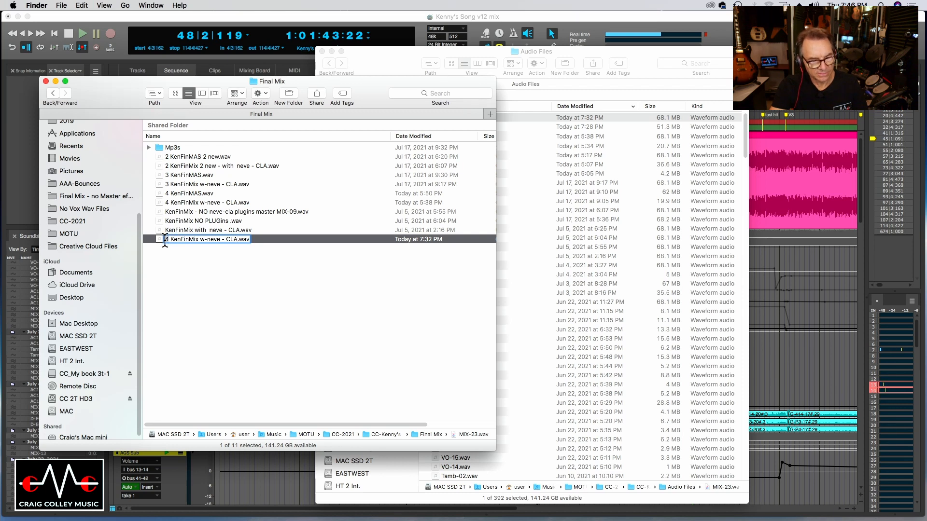
{"action": "key", "text": "Return"}
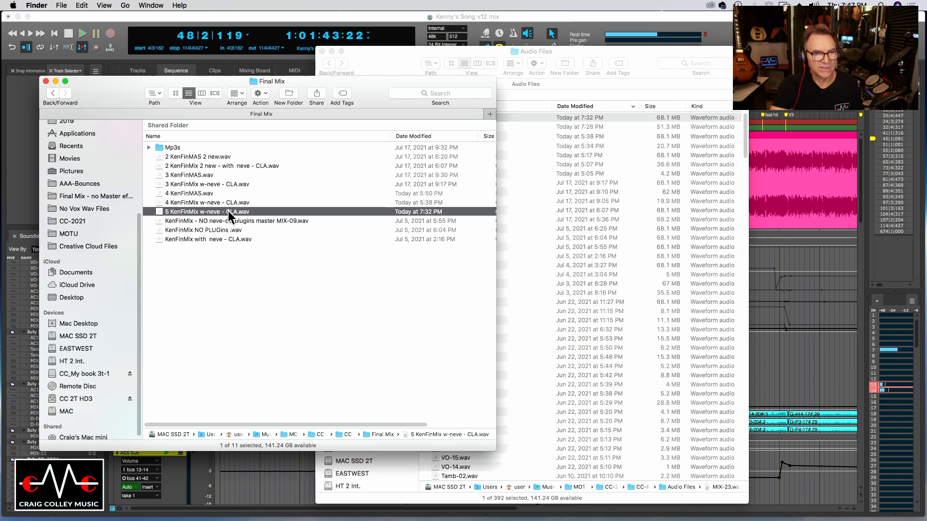
- Return to Digital Performer from Finder, show the song's mixing board, and save the Kenny's Song v12 mix project
{"action": "left_click_drag", "start_coordinate": [117, 84], "coordinate": [386, 109]}
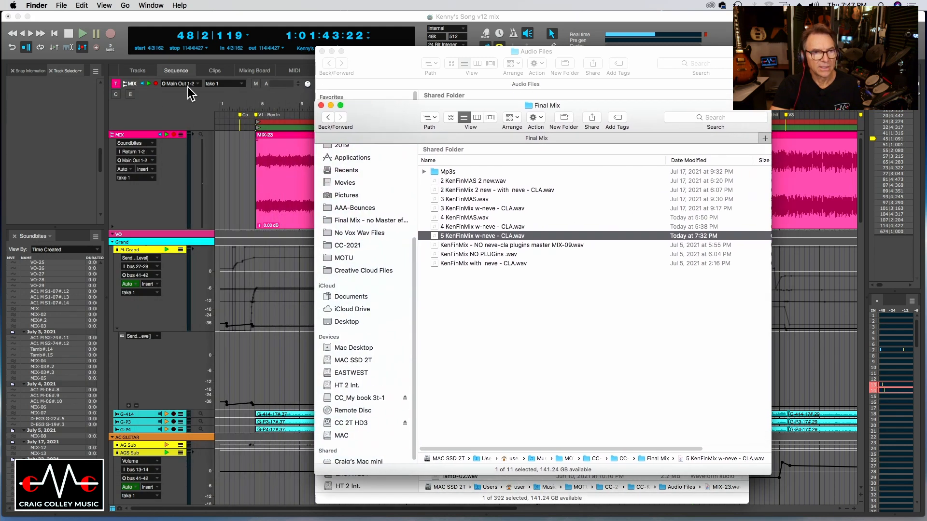
{"action": "left_click", "coordinate": [259, 78]}
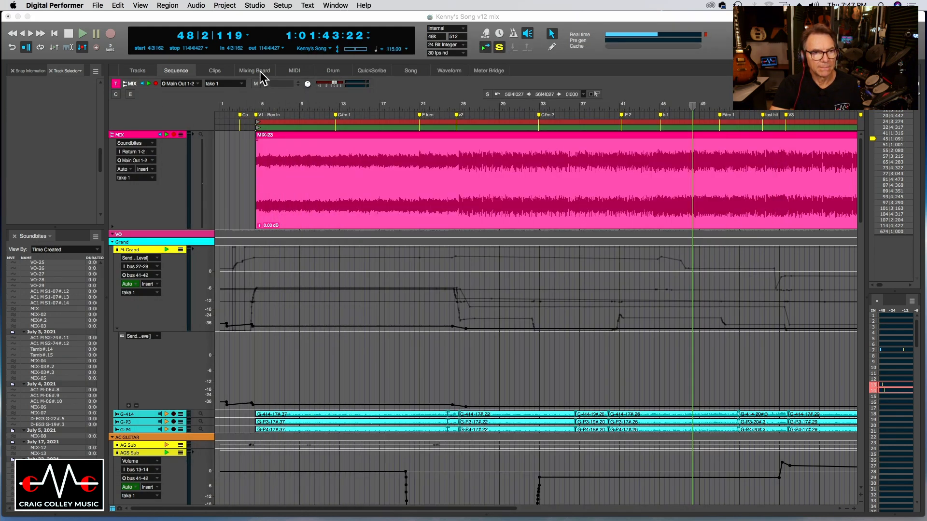
{"action": "left_click", "coordinate": [260, 71]}
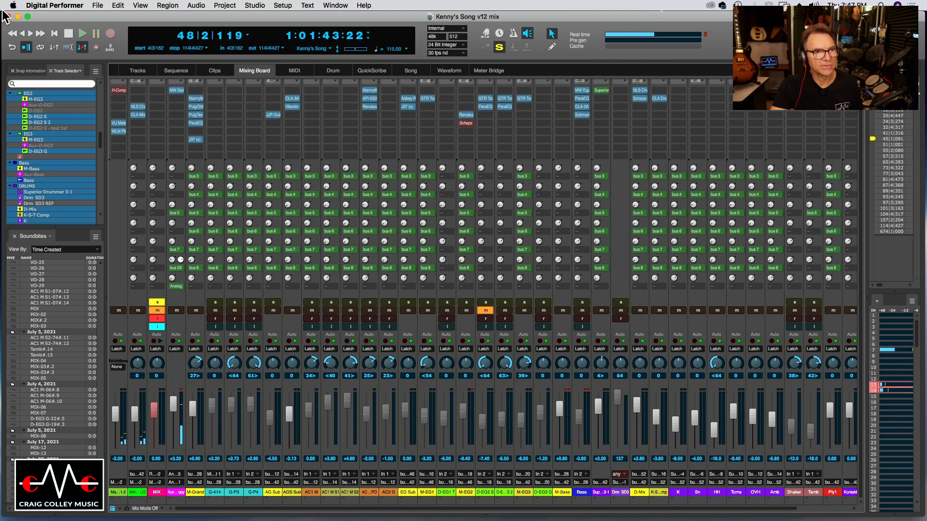
{"action": "left_click", "coordinate": [97, 5]}
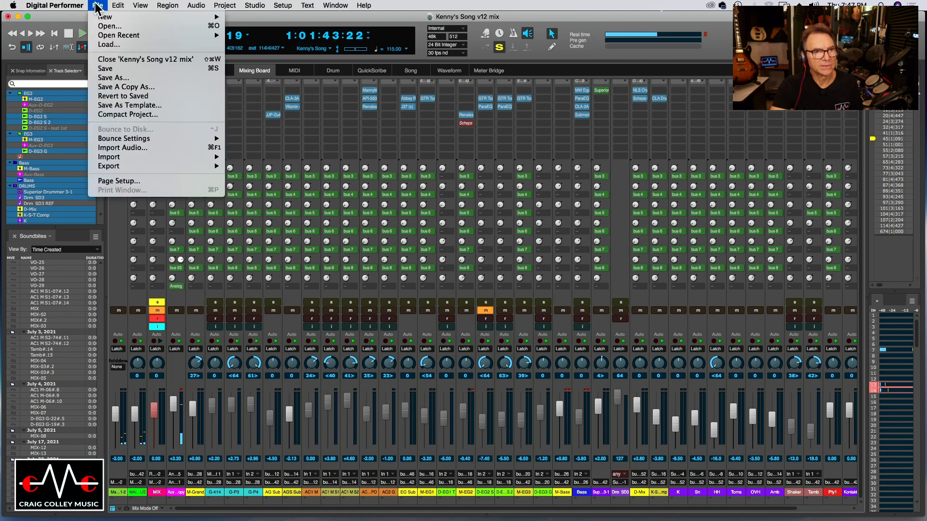
{"action": "left_click", "coordinate": [102, 68]}
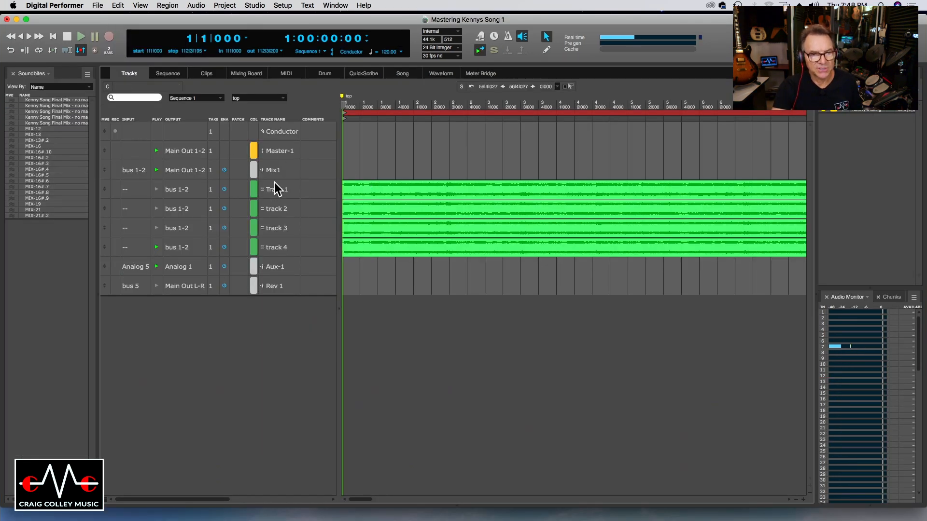
- Duplicate track 4 in the Mastering Kennys Song 1 project, naming the copy track 5 and clearing its audio
{"action": "right_click", "coordinate": [272, 248]}
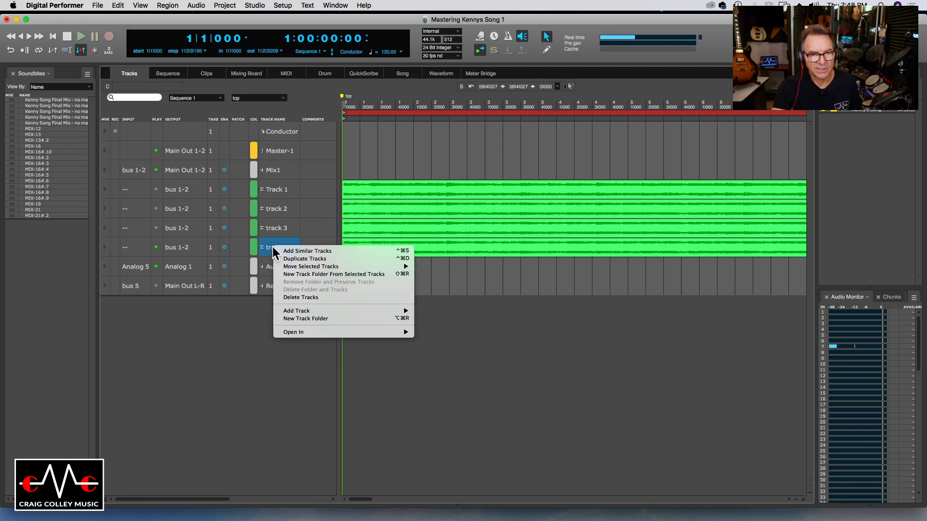
{"action": "left_click", "coordinate": [297, 260]}
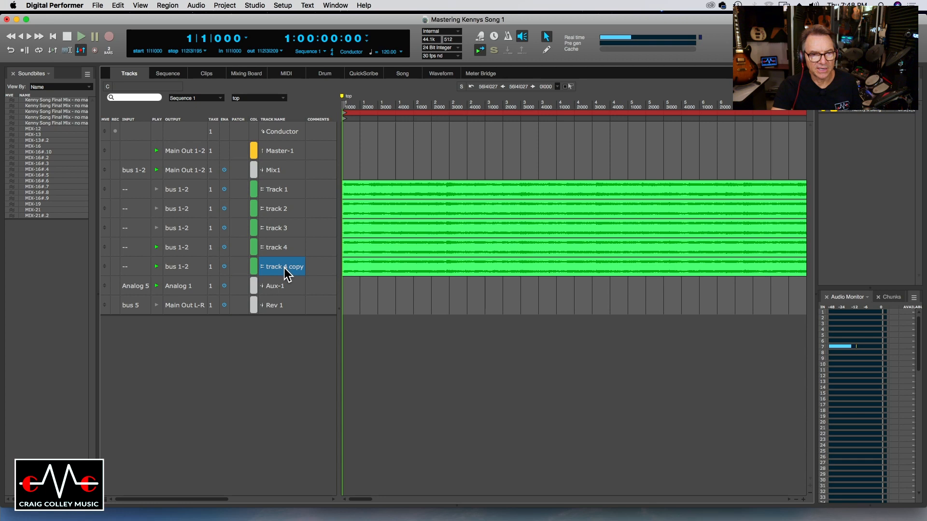
{"action": "double_click", "coordinate": [284, 267]}
{"action": "double_click", "coordinate": [272, 267]}
{"action": "left_click_drag", "start_coordinate": [278, 268], "coordinate": [287, 269]}
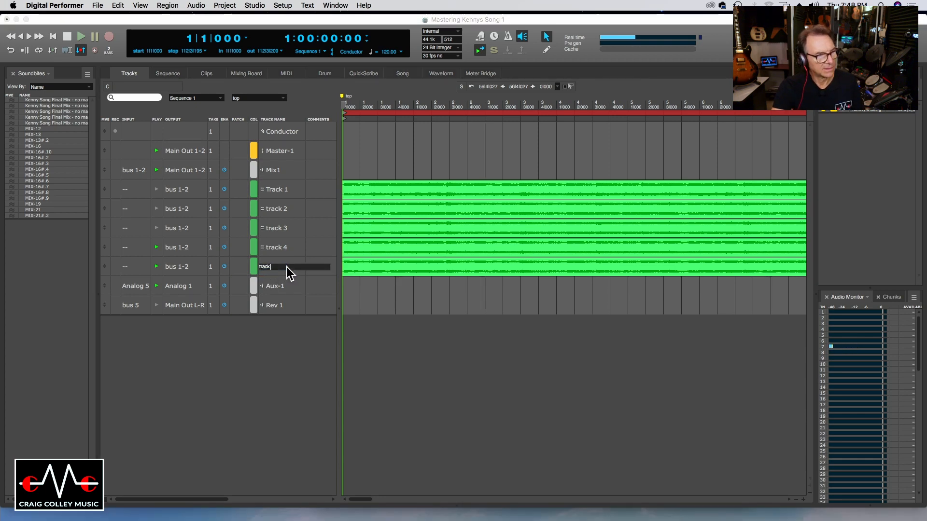
{"action": "left_click", "coordinate": [360, 263]}
{"action": "key", "text": "Delete"}
- Import 5 KenFinMix w-neve - CLA.wav from the Final Mix folder in Finder onto track 5 of the mastering project
{"action": "mouse_move", "coordinate": [224, 514]}
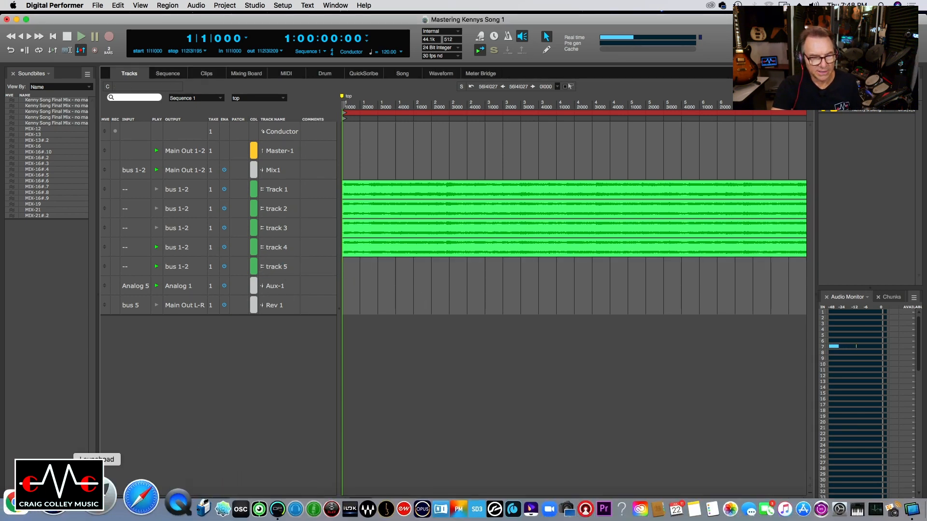
{"action": "left_click", "coordinate": [25, 507]}
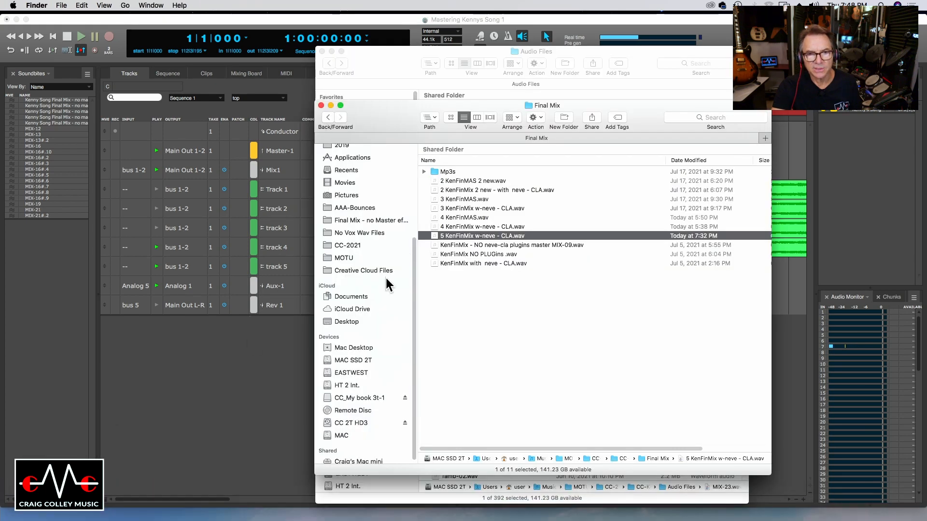
{"action": "left_click_drag", "start_coordinate": [379, 62], "coordinate": [926, 67]}
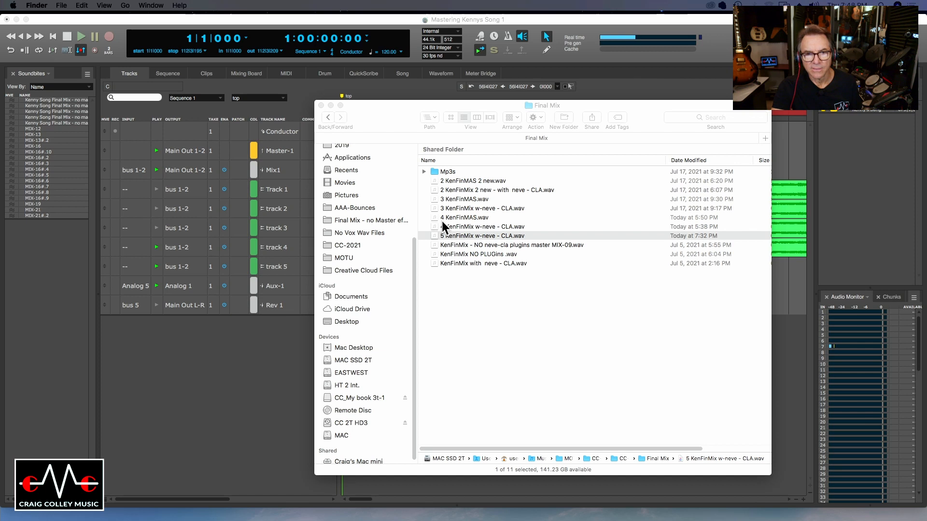
{"action": "left_click_drag", "start_coordinate": [398, 100], "coordinate": [633, 91]}
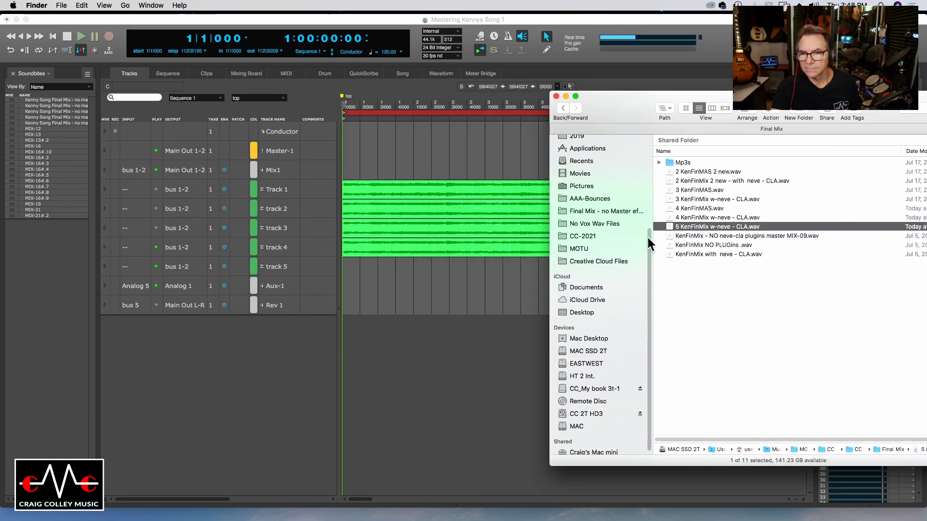
{"action": "left_click_drag", "start_coordinate": [668, 225], "coordinate": [385, 270]}
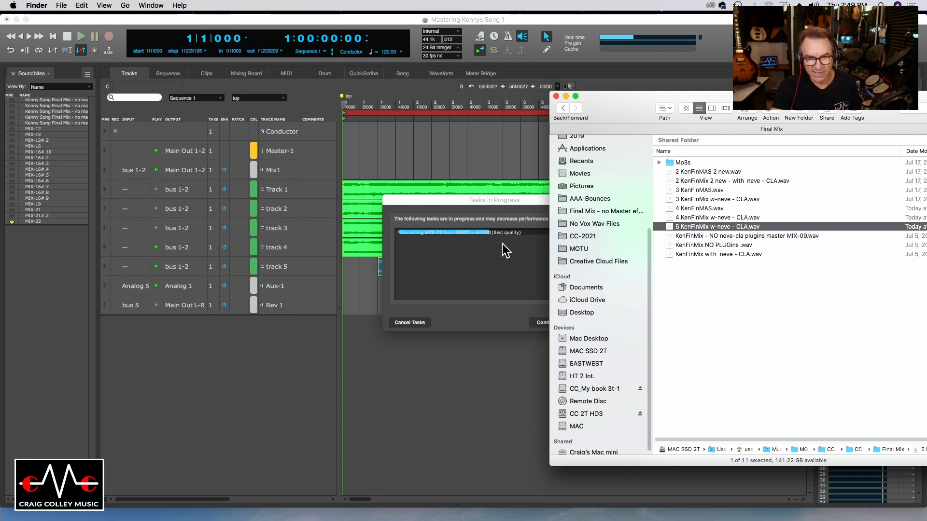
- Align the imported soundbite on track 5 with the start of the other tracks and place the playback position near the beginning
{"action": "left_click", "coordinate": [510, 282]}
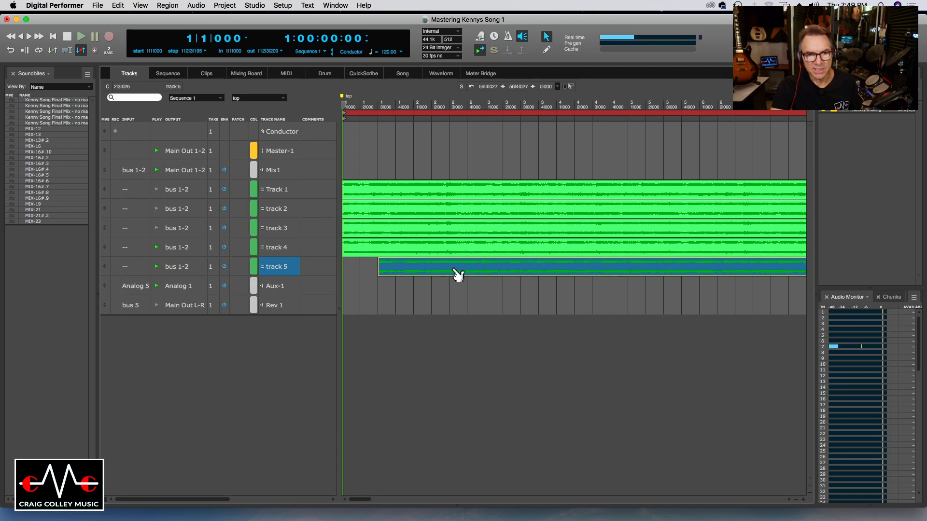
{"action": "left_click_drag", "start_coordinate": [458, 275], "coordinate": [412, 274]}
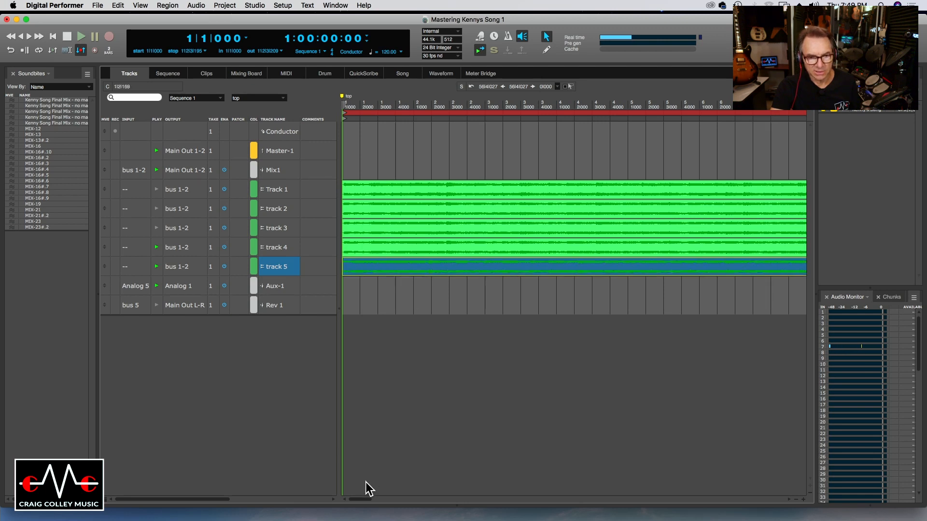
{"action": "left_click_drag", "start_coordinate": [340, 339], "coordinate": [336, 339]}
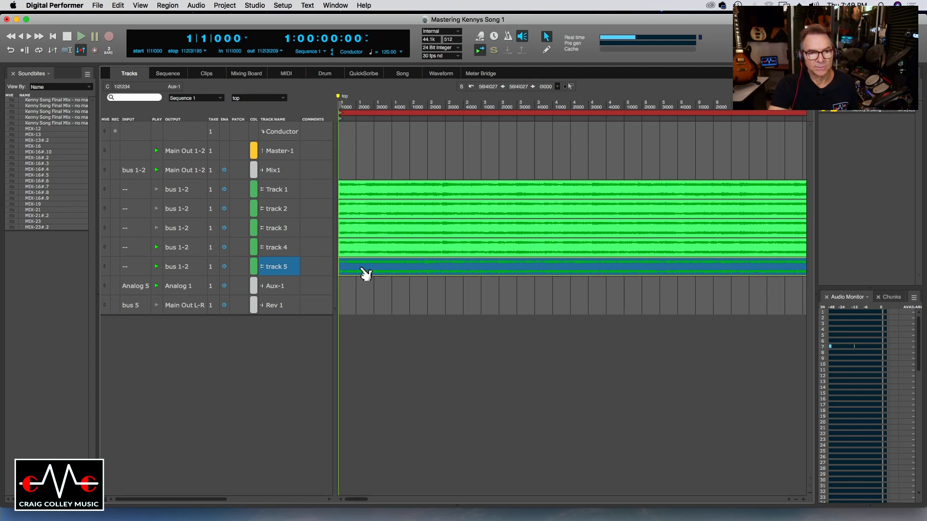
{"action": "left_click", "coordinate": [366, 105]}
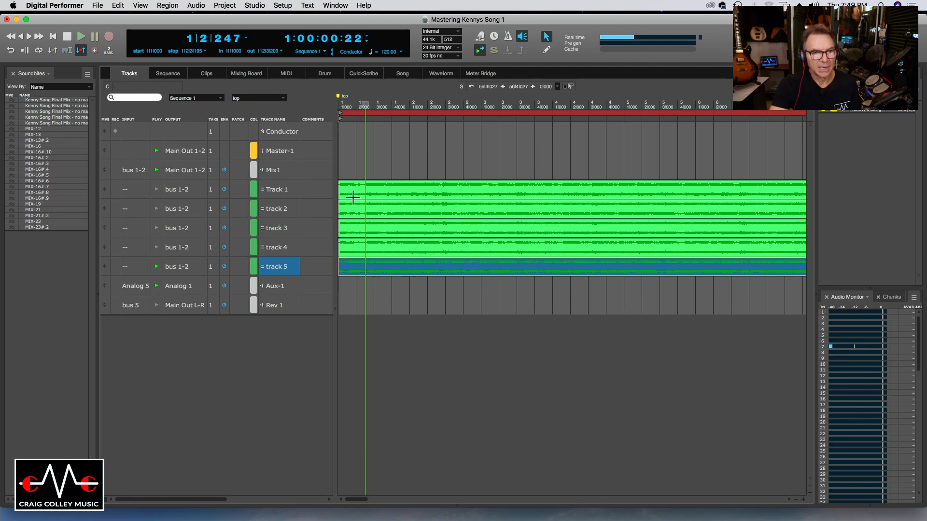
- Show the mixing board and lay out Mix1's AR TG Mastering and WLM Plus plug-in windows side by side
{"action": "left_click", "coordinate": [245, 73]}
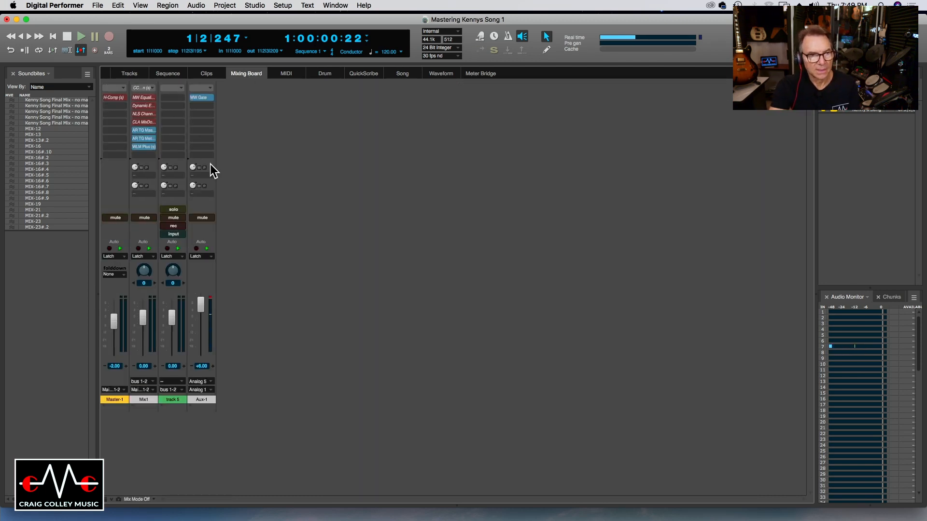
{"action": "left_click", "coordinate": [143, 130]}
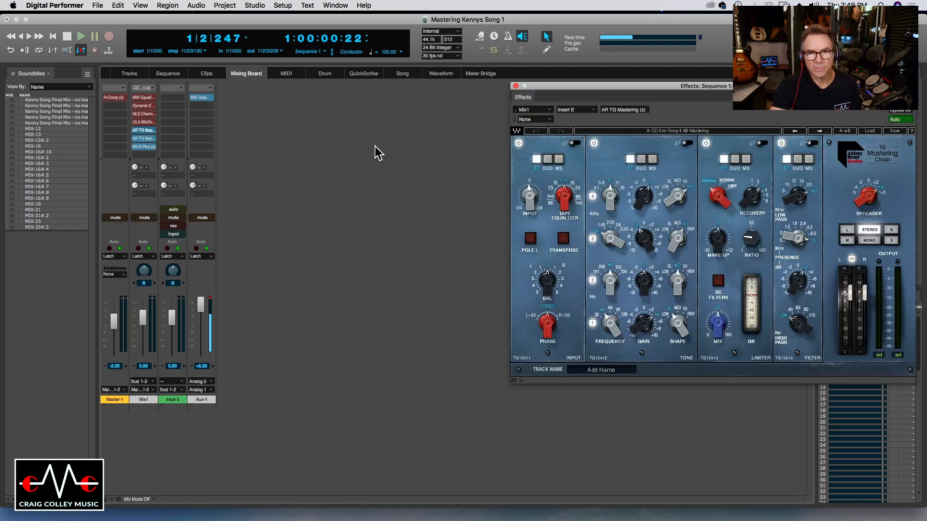
{"action": "left_click_drag", "start_coordinate": [674, 90], "coordinate": [621, 103]}
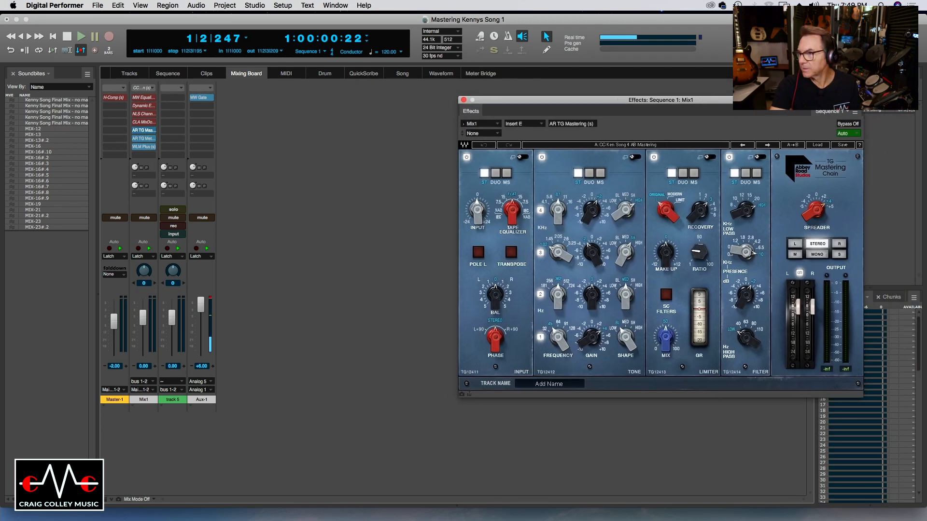
{"action": "left_click_drag", "start_coordinate": [766, 153], "coordinate": [387, 101]}
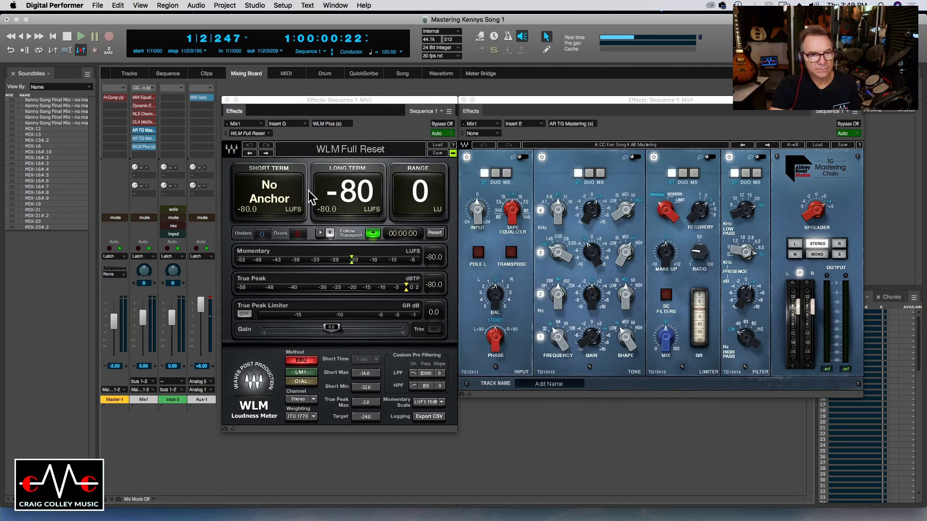
- Play the opening of the song through the mastering chain to check its loudness on the WLM meter
{"action": "left_click", "coordinate": [81, 37]}
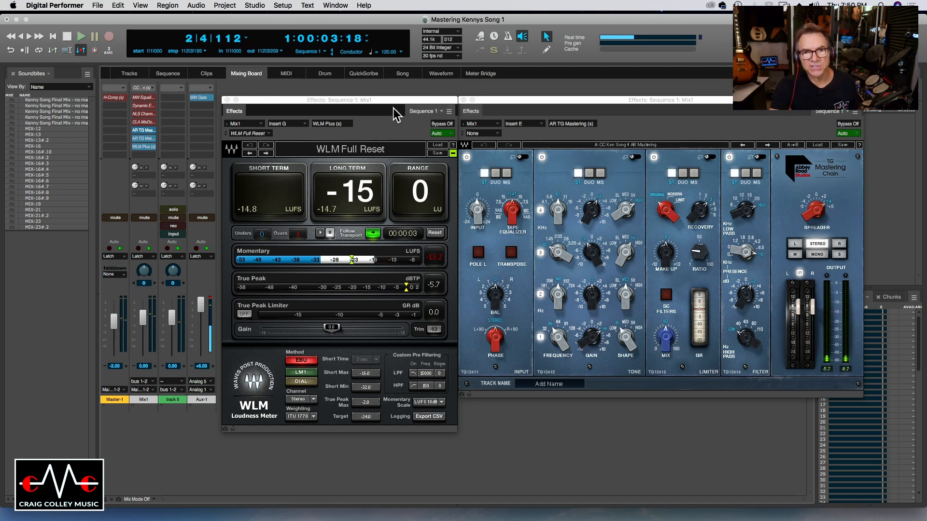
{"action": "left_click_drag", "start_coordinate": [630, 105], "coordinate": [634, 106]}
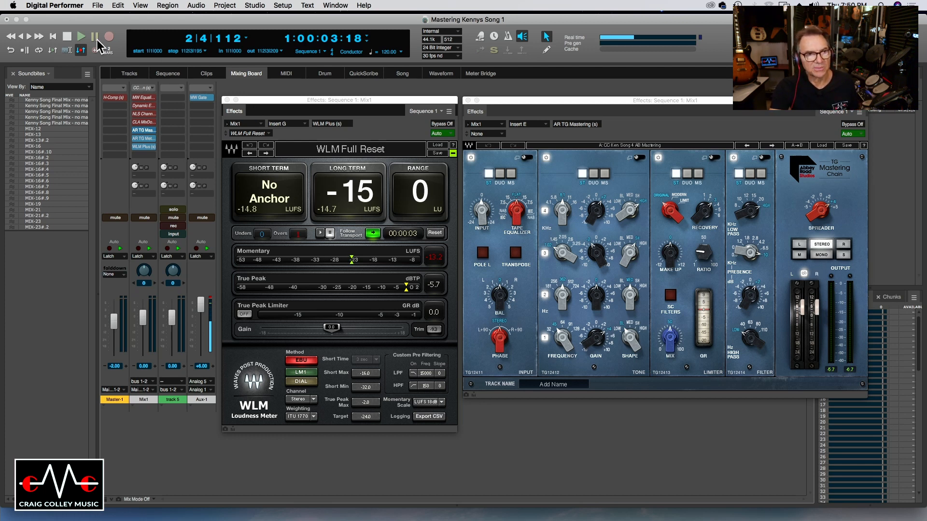
{"action": "left_click", "coordinate": [81, 36]}
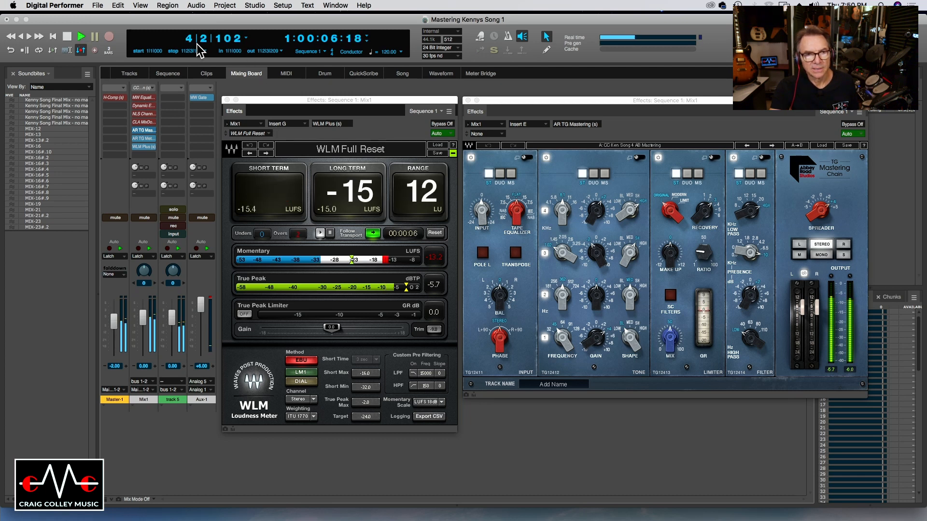
{"action": "key", "text": "space"}
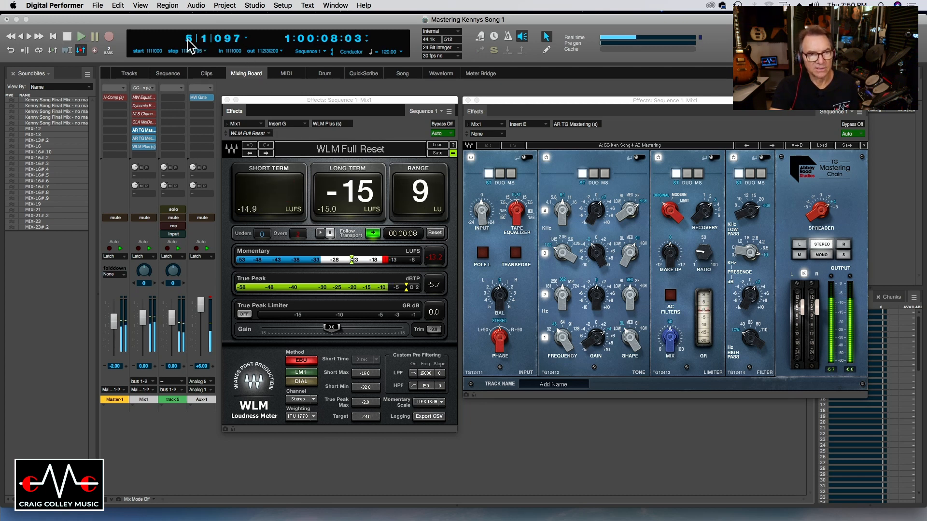
- Move playback to measure 53 and play that section to check its loudness on the WLM meter
{"action": "key", "text": "Return"}
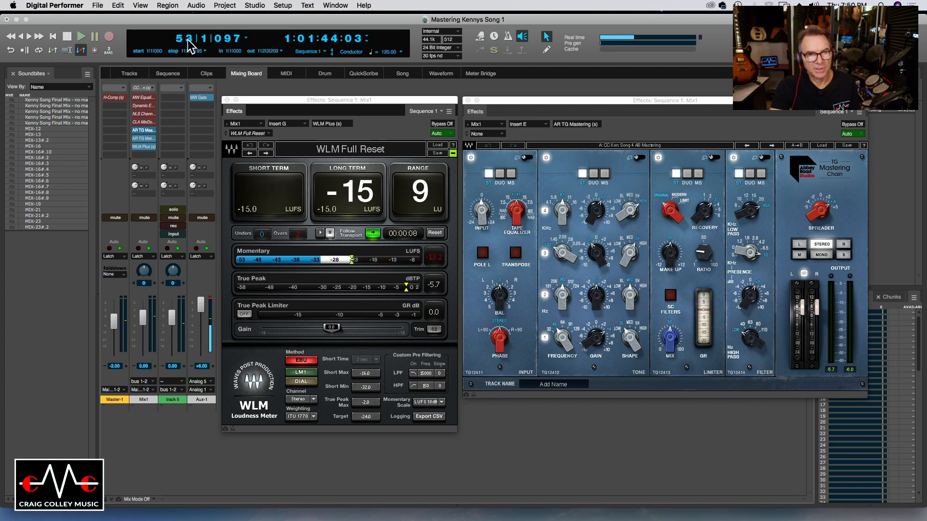
{"action": "key", "text": "space"}
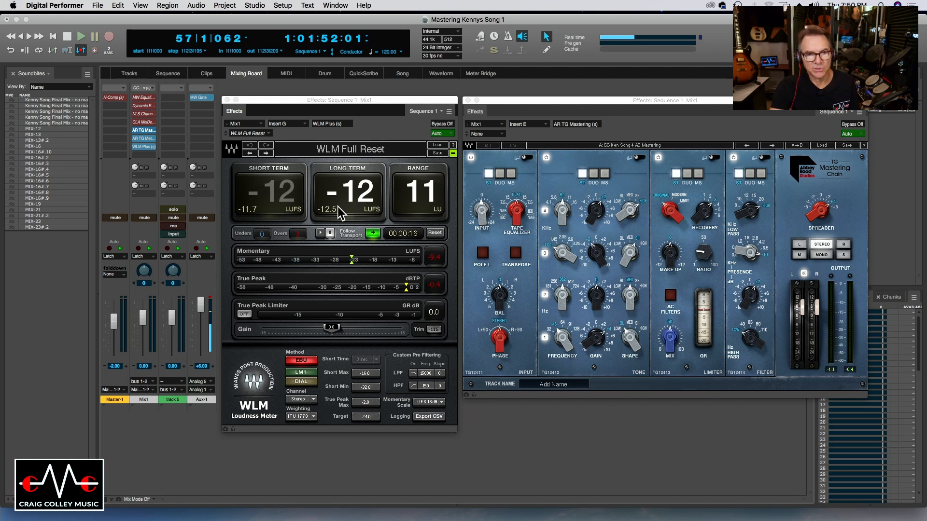
{"action": "key", "text": "space"}
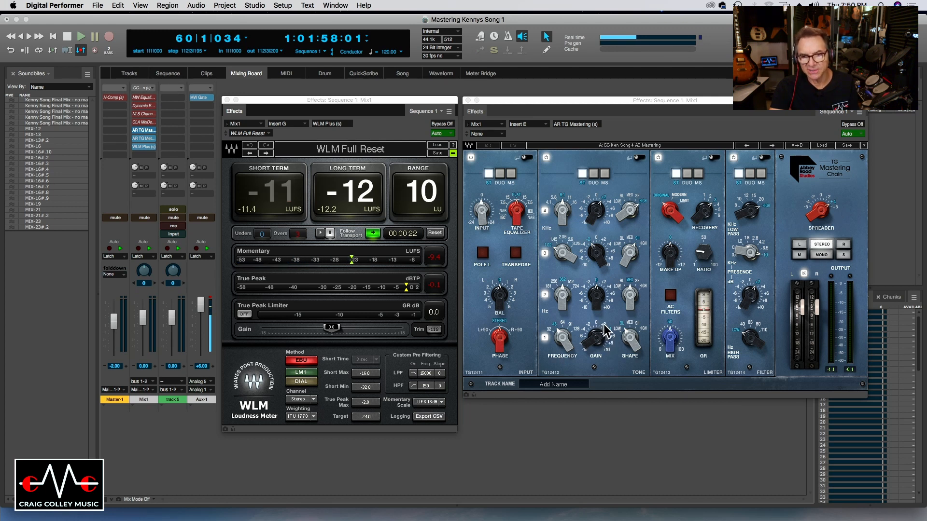
- Adjust the band 1 gain in the TG Mastering Chain's Tone section while playing the song onward from measure 60
{"action": "left_click", "coordinate": [81, 37]}
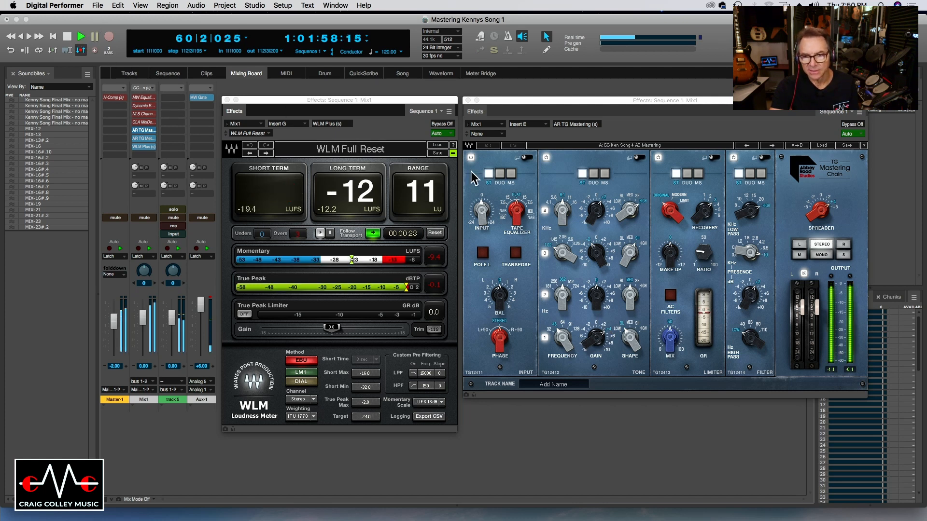
{"action": "left_click", "coordinate": [604, 325]}
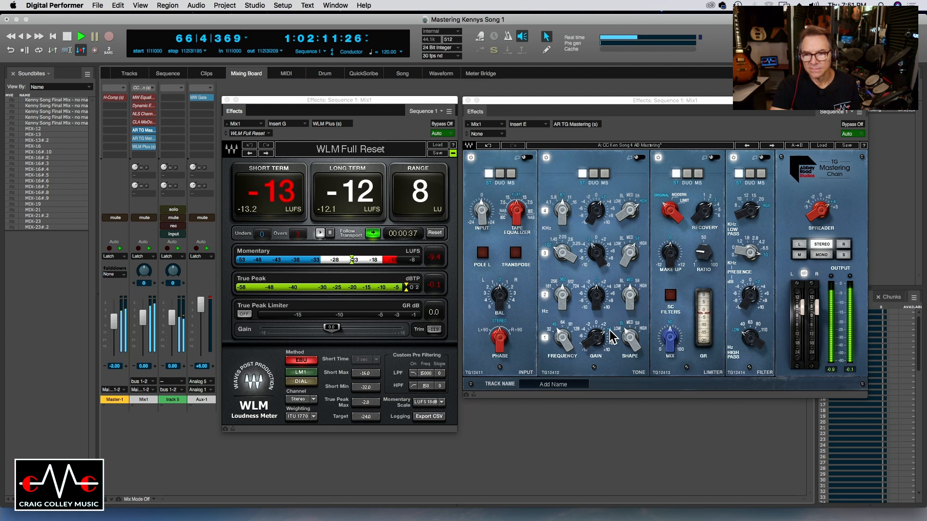
{"action": "key", "text": "space"}
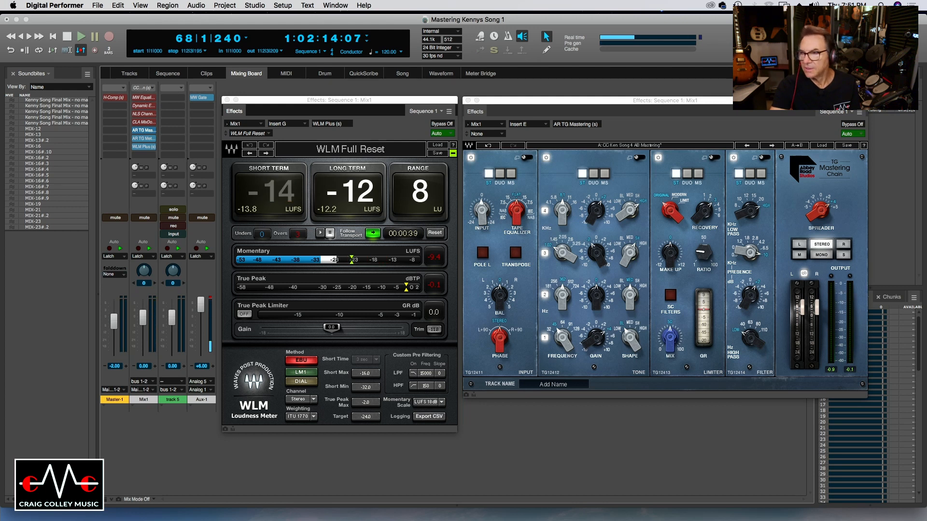
- Bring the AR TG Meter Bridge into view and play a passage to compare its peak levels with the WLM loudness meter
{"action": "left_click_drag", "start_coordinate": [926, 181], "coordinate": [152, 230]}
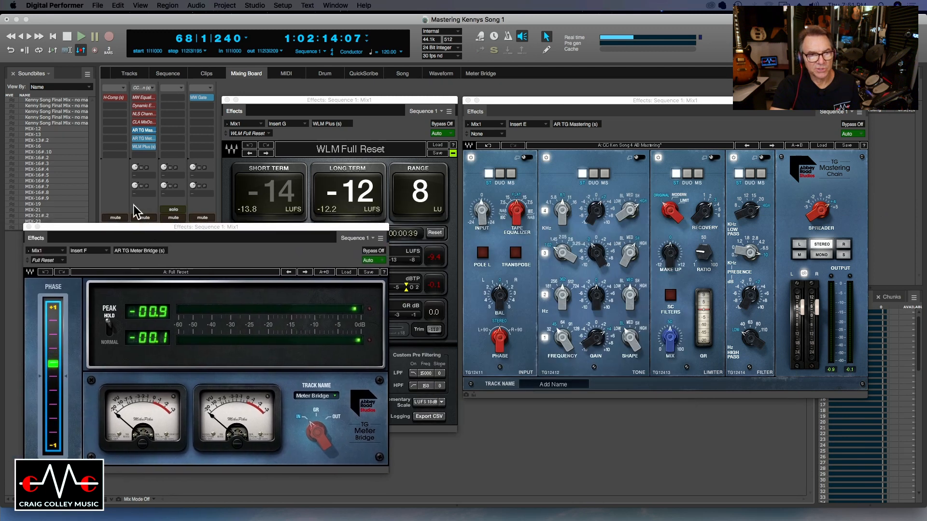
{"action": "left_click", "coordinate": [81, 37]}
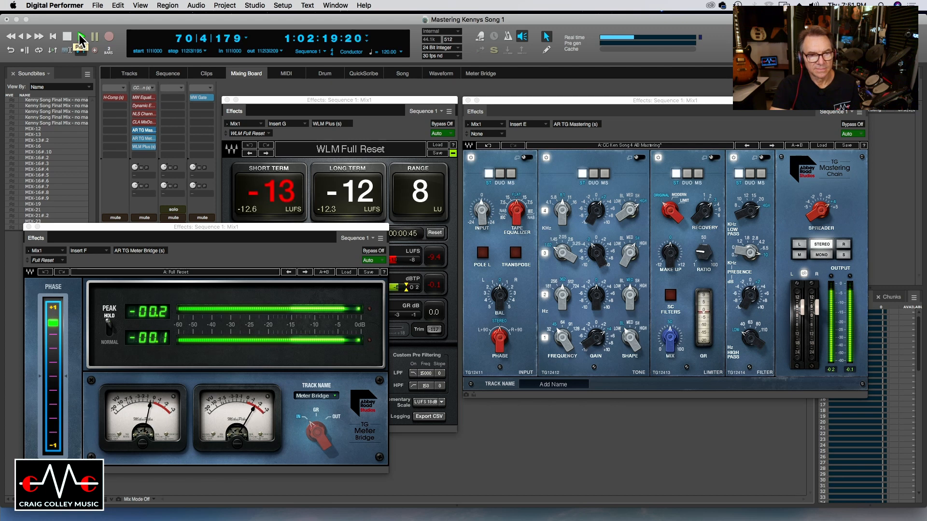
{"action": "left_click", "coordinate": [79, 36]}
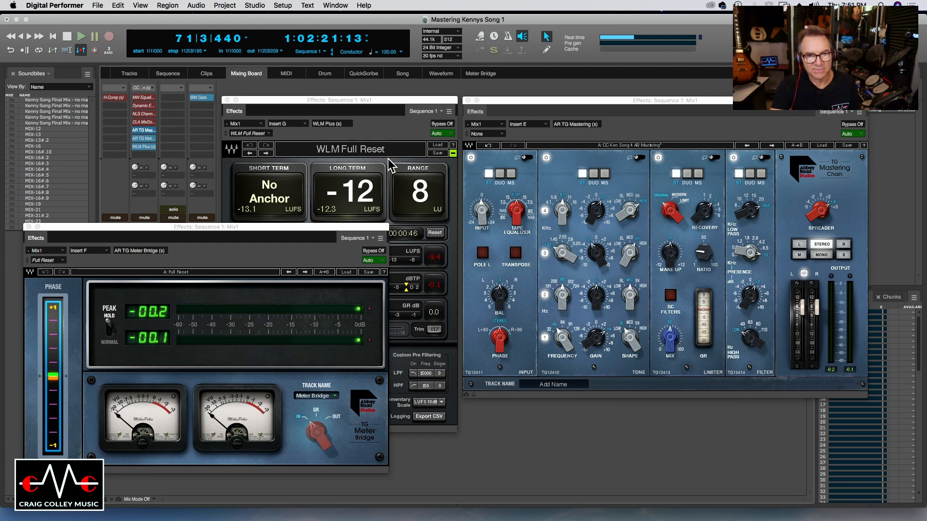
{"action": "left_click_drag", "start_coordinate": [273, 103], "coordinate": [268, 101]}
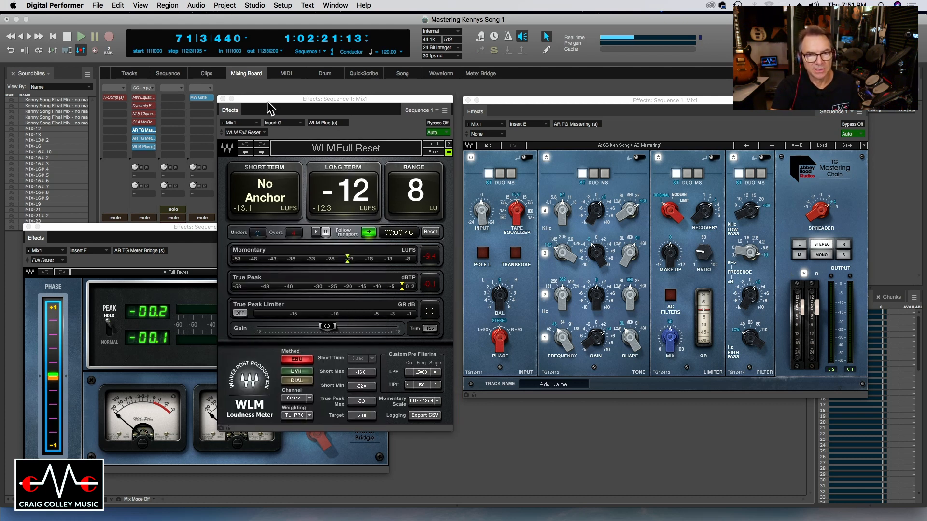
- Move the TG Mastering Chain window clear of the screen edge and play from measure 71 to check its output levels
{"action": "left_click_drag", "start_coordinate": [751, 103], "coordinate": [647, 93]}
{"action": "scroll", "coordinate": [851, 373], "scroll_direction": "down", "scroll_amount": 1}
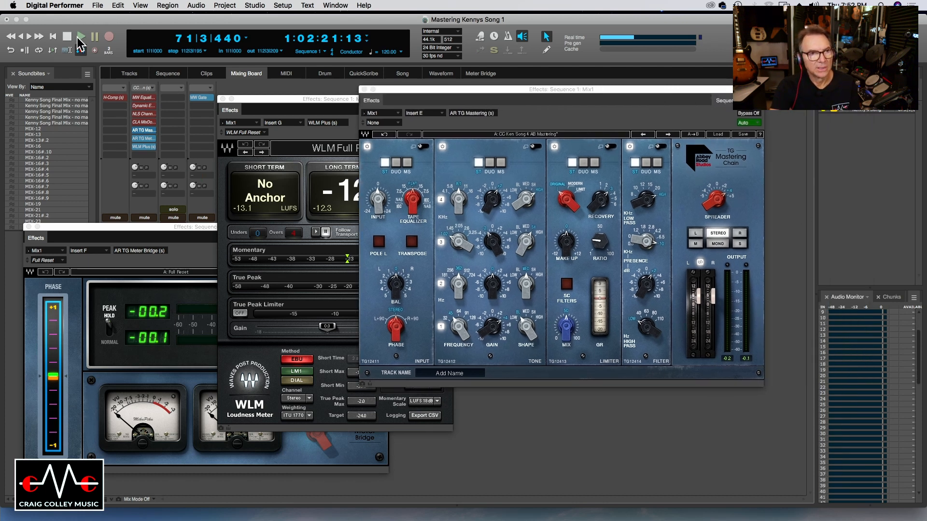
{"action": "left_click", "coordinate": [81, 37]}
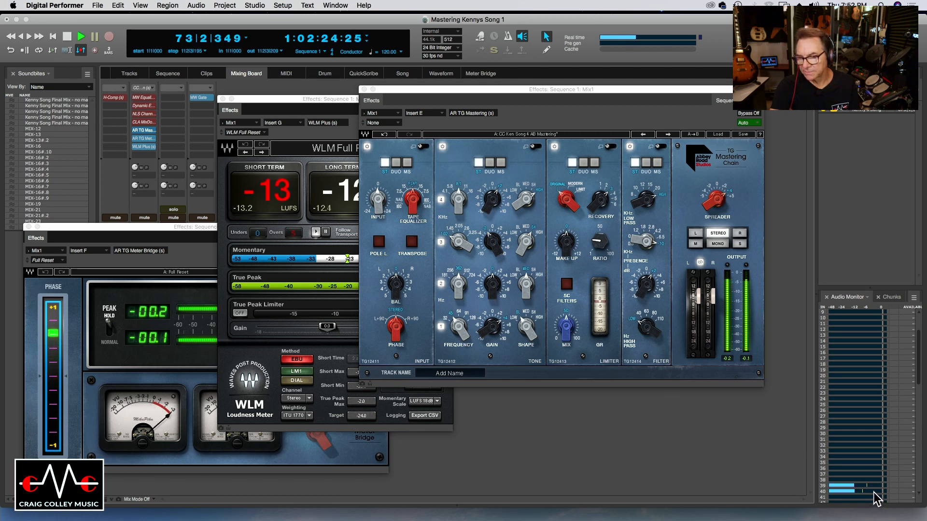
{"action": "key", "text": "space"}
- Rearrange the TG Meter Bridge, TG Mastering Chain and WLM windows so the meters sit beside the mastering chain
{"action": "left_click_drag", "start_coordinate": [113, 230], "coordinate": [124, 245]}
{"action": "left_click_drag", "start_coordinate": [482, 91], "coordinate": [531, 91]}
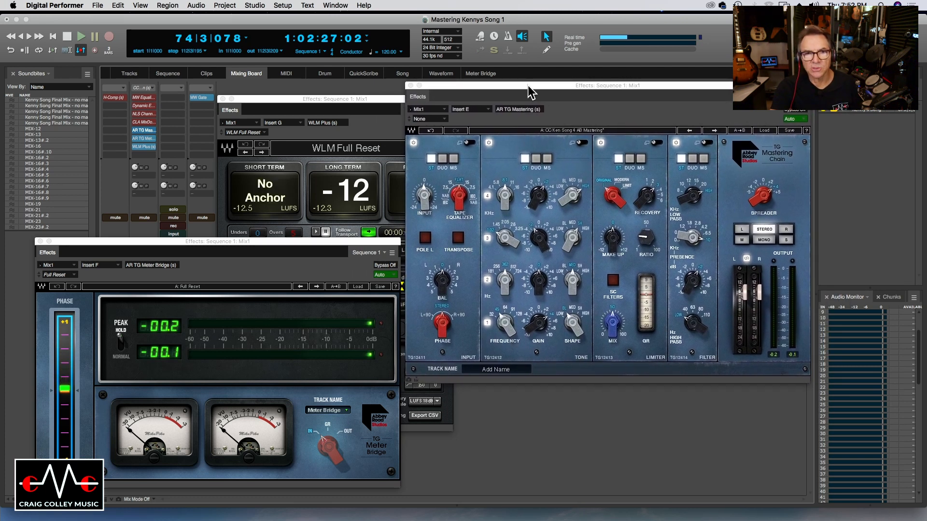
{"action": "left_click_drag", "start_coordinate": [364, 101], "coordinate": [314, 87]}
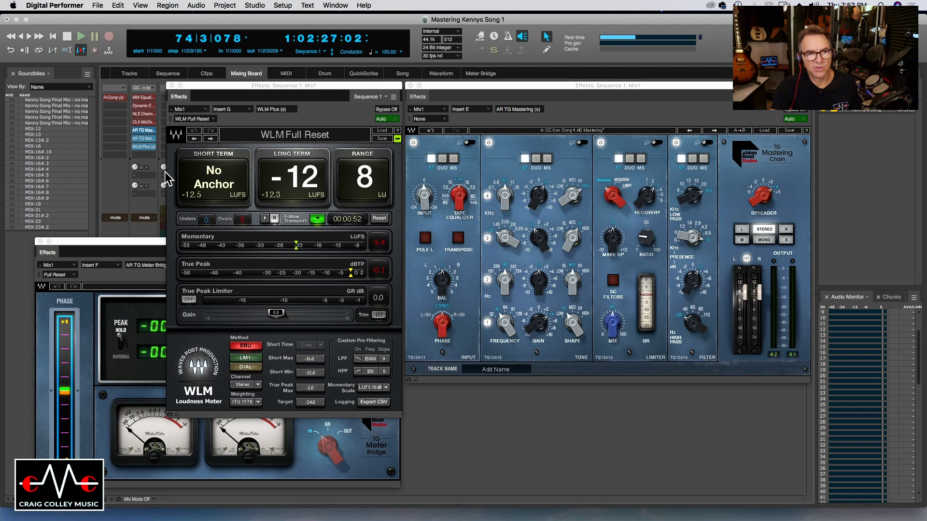
- Compare the TG Meter Bridge with the WLM meter, and play the song from measure 74 to check its loudness
{"action": "left_click", "coordinate": [128, 241]}
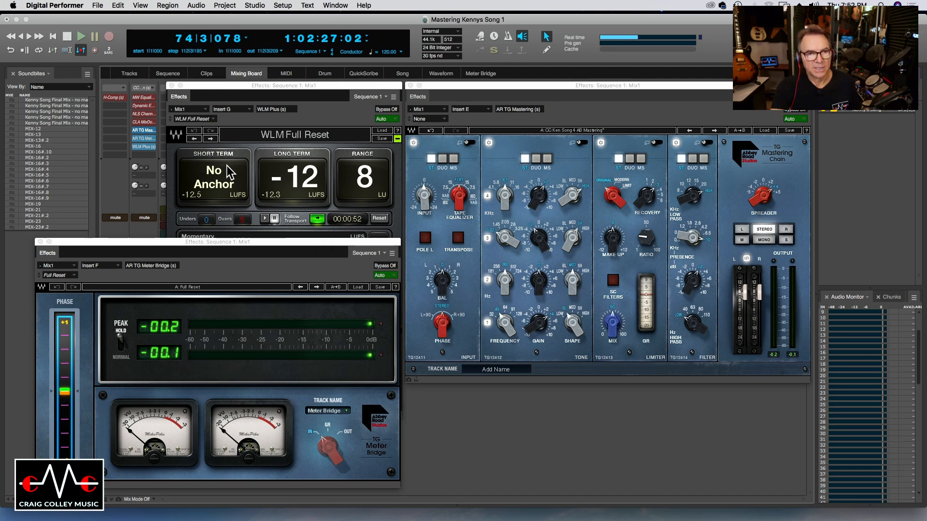
{"action": "left_click", "coordinate": [278, 88]}
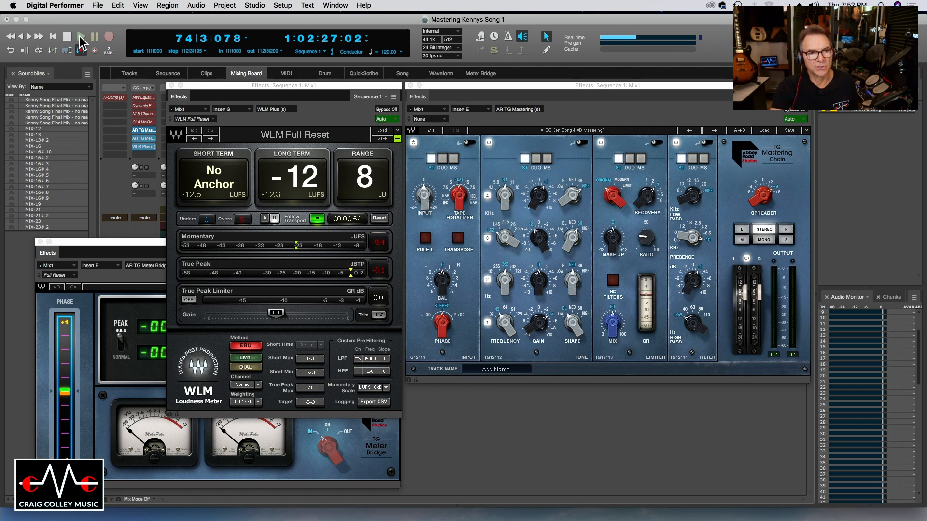
{"action": "left_click", "coordinate": [81, 37]}
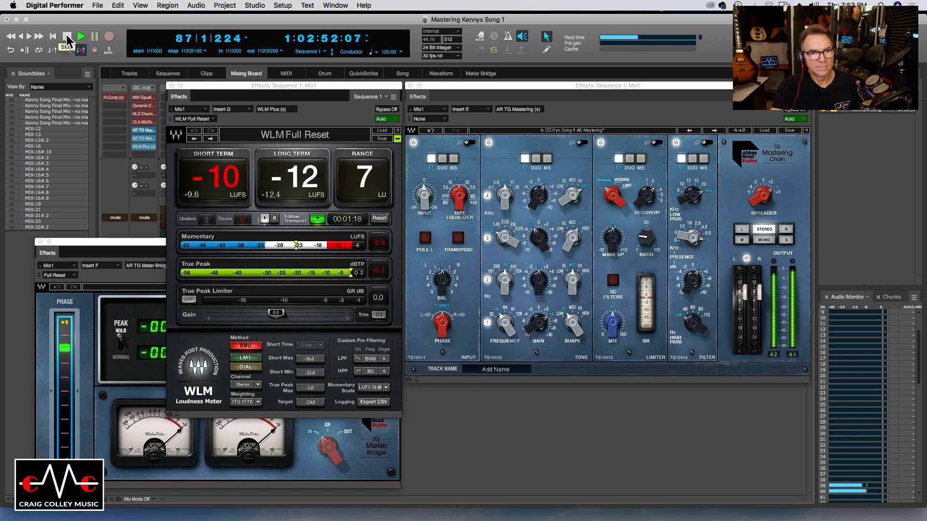
{"action": "left_click", "coordinate": [67, 38]}
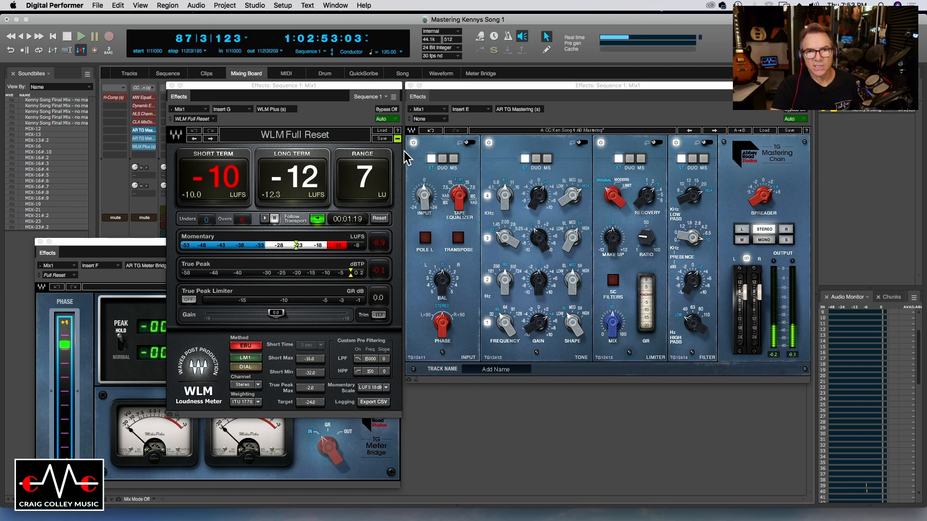
- Close the WLM, TG Mastering Chain and TG Meter Bridge effects windows
{"action": "left_click", "coordinate": [171, 86]}
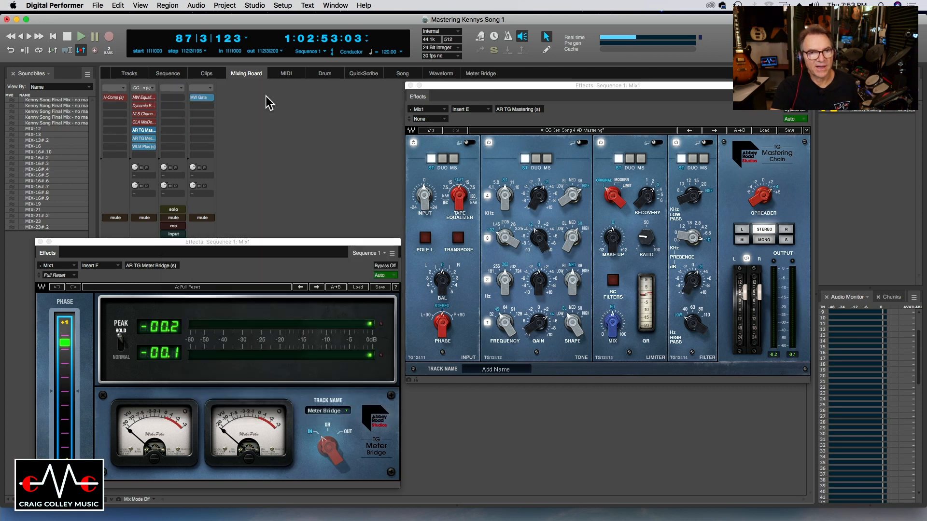
{"action": "left_click", "coordinate": [410, 85]}
{"action": "left_click", "coordinate": [41, 241]}
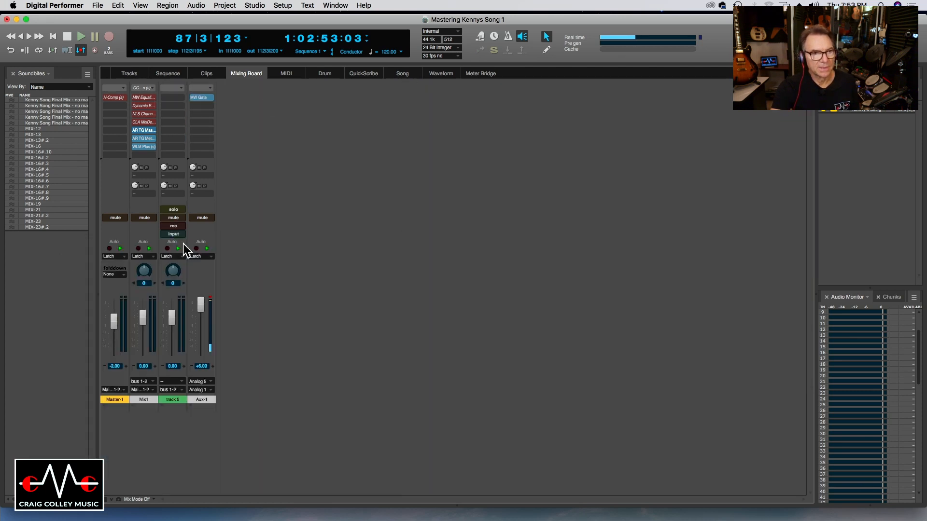
- Go to track 5 in the sequence editor, place playback near measure 108 and display the track's volume automation
{"action": "left_click", "coordinate": [178, 74]}
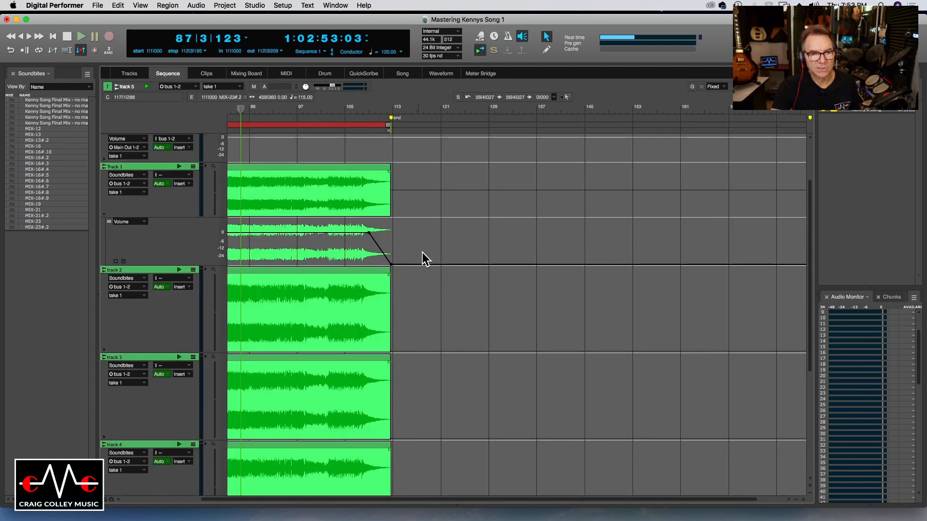
{"action": "scroll", "coordinate": [477, 370], "scroll_direction": "down", "scroll_amount": 5}
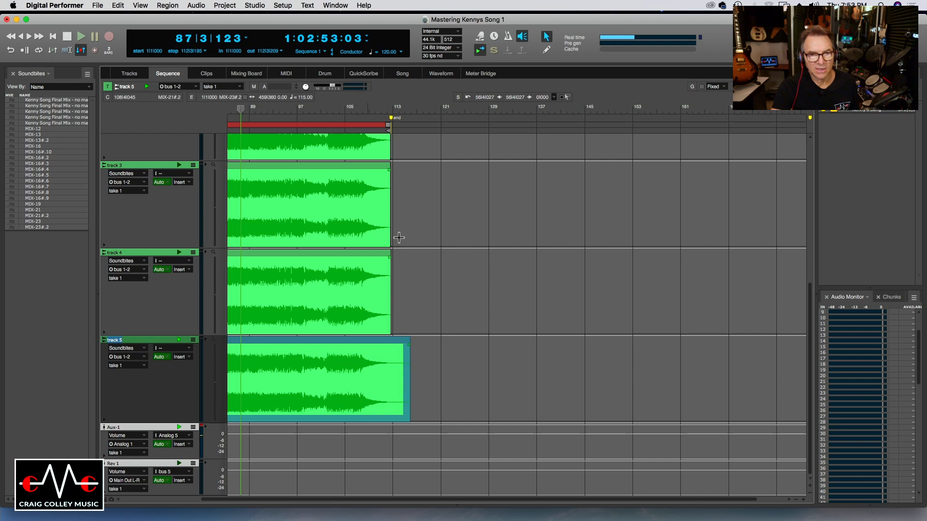
{"action": "left_click", "coordinate": [366, 105]}
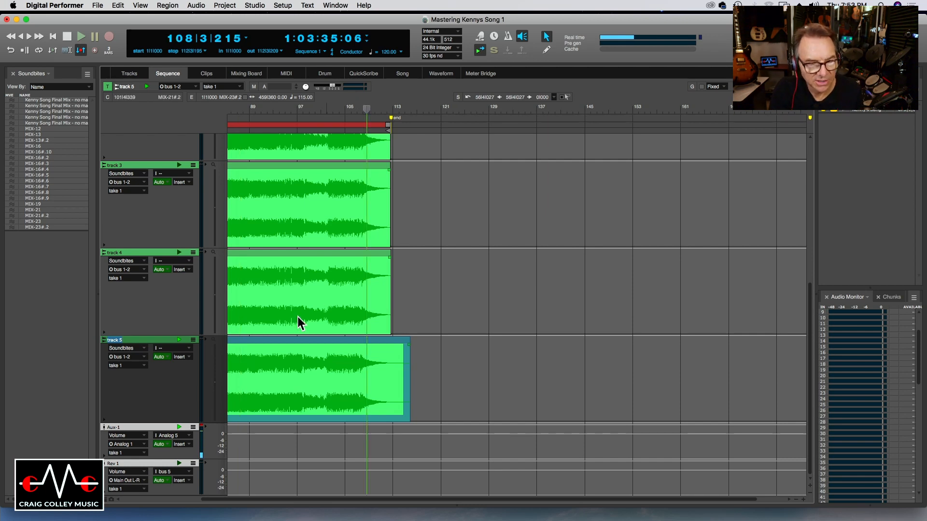
{"action": "left_click", "coordinate": [126, 351]}
{"action": "left_click", "coordinate": [129, 356]}
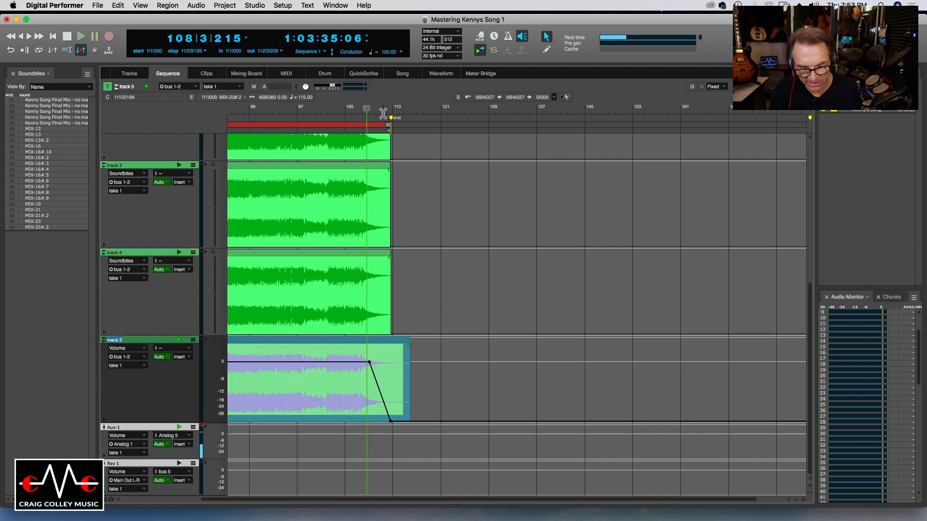
- Trim the end of track 5's soundbite back to line up with the end of the track 4 soundbite
{"action": "key", "text": "super+bracketright"}
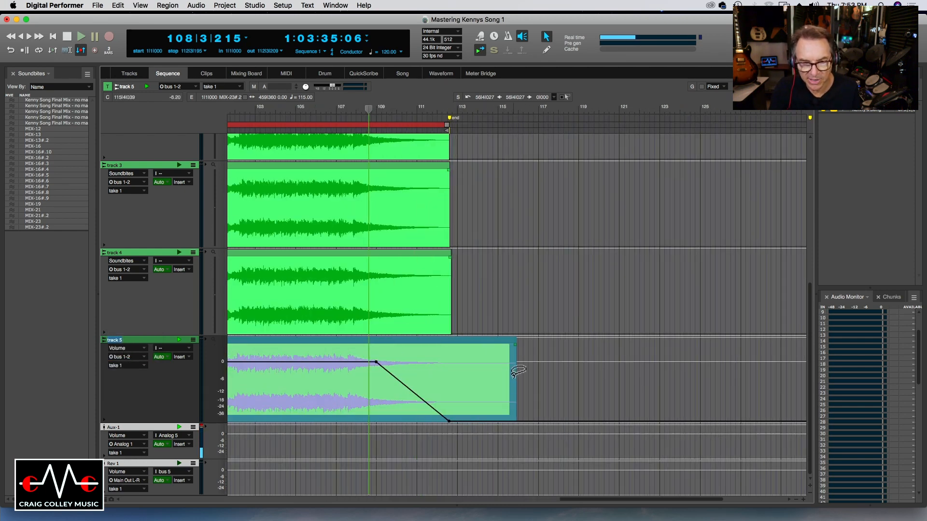
{"action": "left_click", "coordinate": [491, 341]}
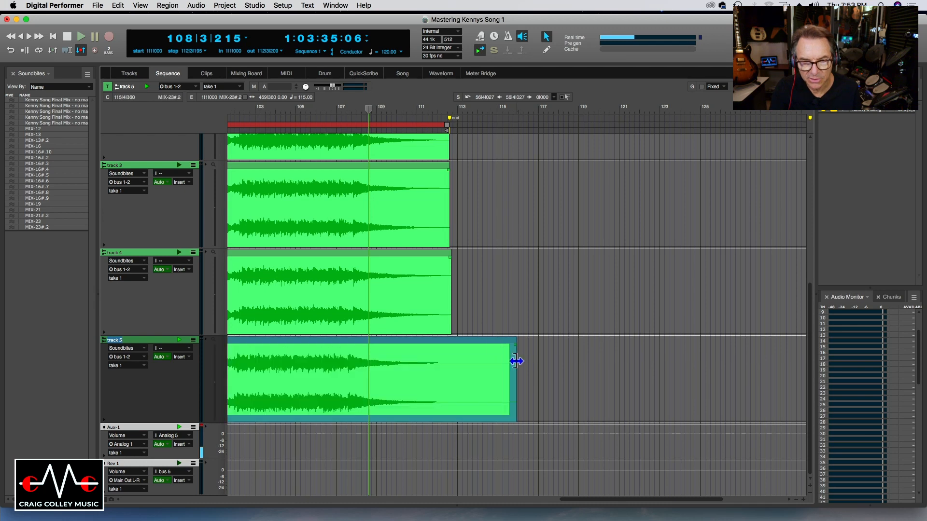
{"action": "left_click_drag", "start_coordinate": [515, 362], "coordinate": [452, 363]}
- Move playback to measure 109, display track 5's volume automation and play the fade-out at the song's end
{"action": "left_click_drag", "start_coordinate": [368, 111], "coordinate": [379, 121]}
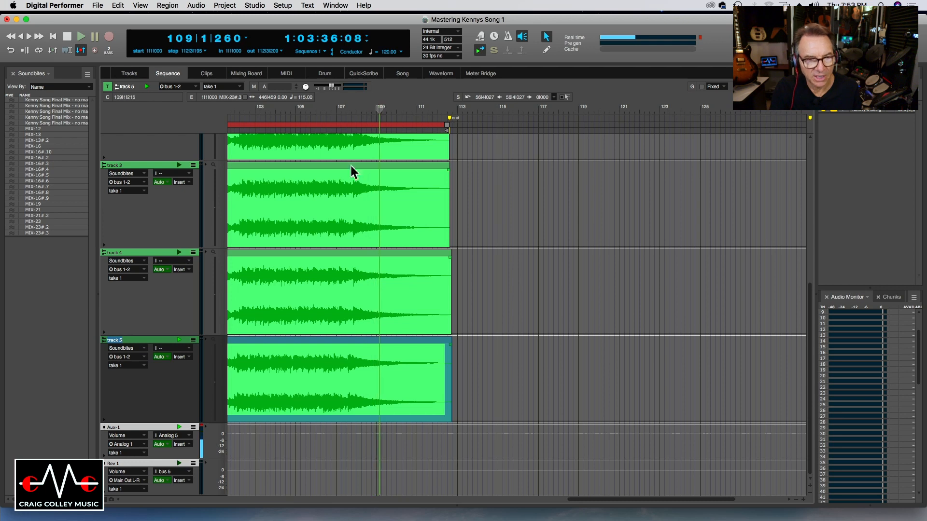
{"action": "left_click", "coordinate": [137, 347]}
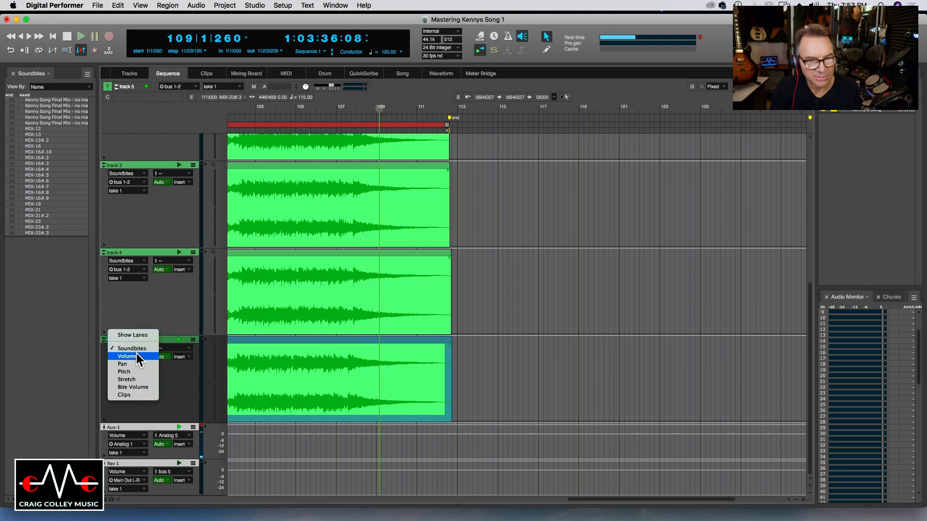
{"action": "left_click", "coordinate": [136, 354]}
{"action": "key", "text": "space"}
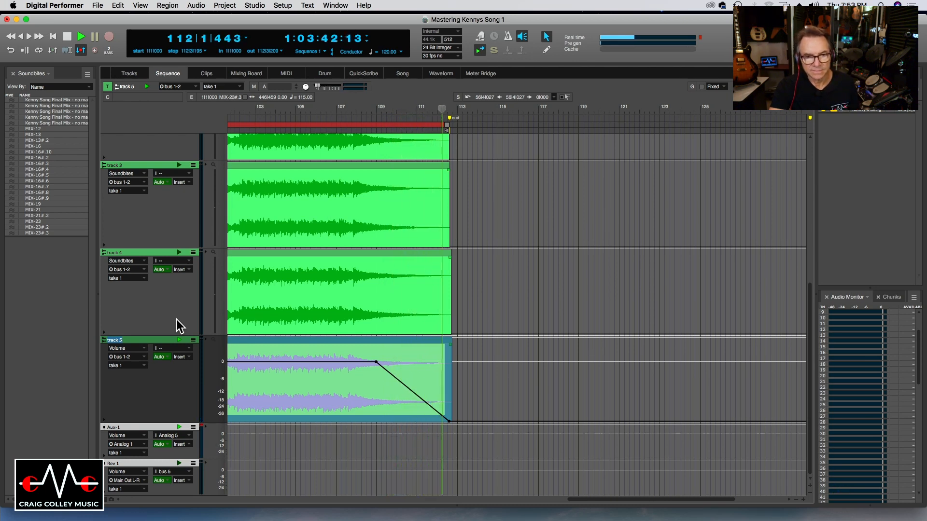
- Select track 5's soundbite and set up a Bounce to Disk with the file name Mastering Kennys Song 5 mix
{"action": "left_click", "coordinate": [278, 343]}
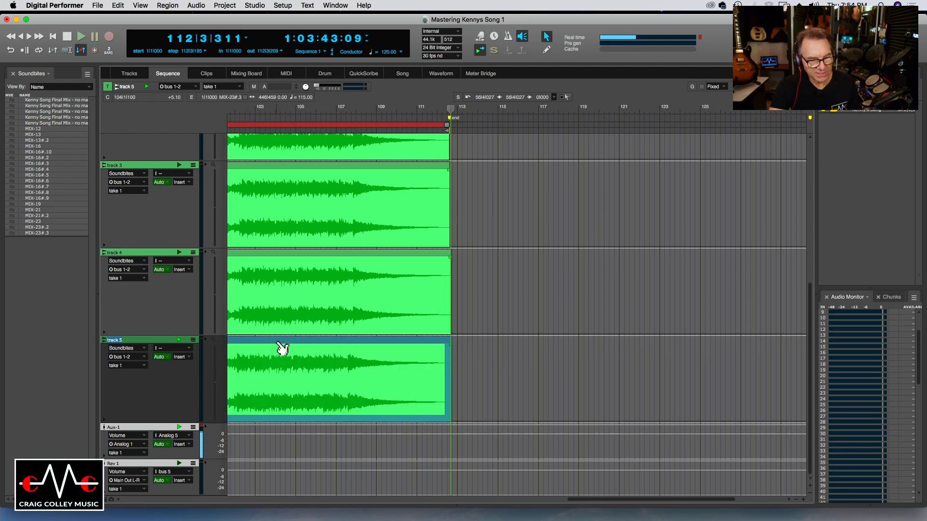
{"action": "key", "text": "super+b"}
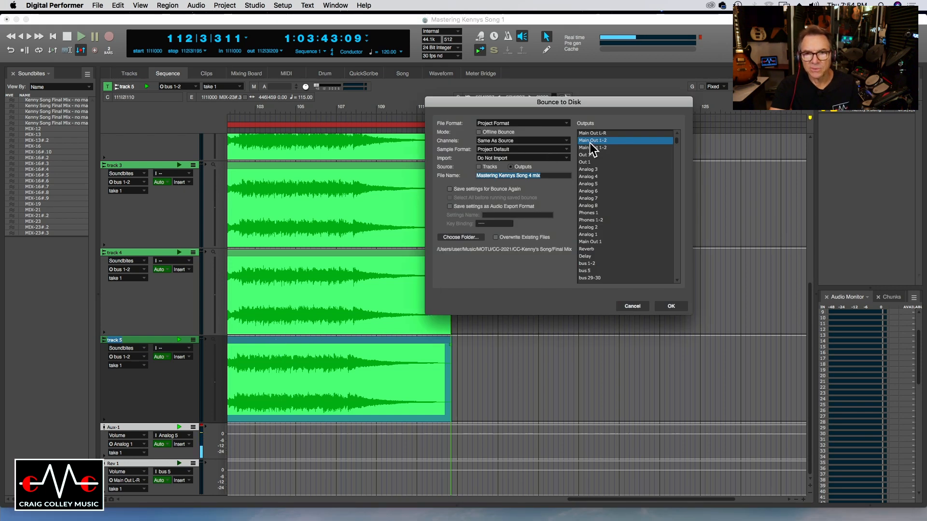
{"action": "left_click", "coordinate": [531, 178]}
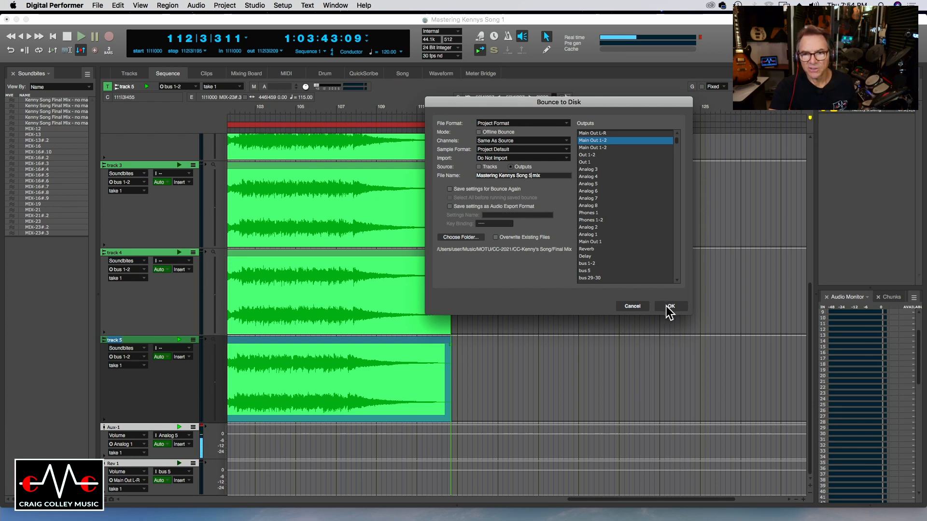
{"action": "left_click_drag", "start_coordinate": [475, 109], "coordinate": [538, 76]}
{"action": "left_click_drag", "start_coordinate": [538, 76], "coordinate": [537, 71]}
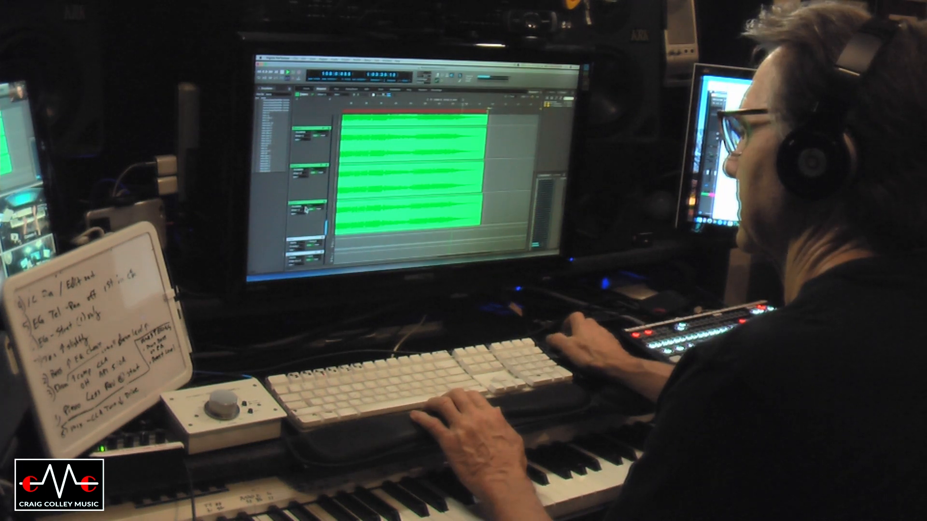
- Check track 5's volume fade, reselect its soundbite and start the bounce to disk
{"action": "left_click", "coordinate": [303, 210]}
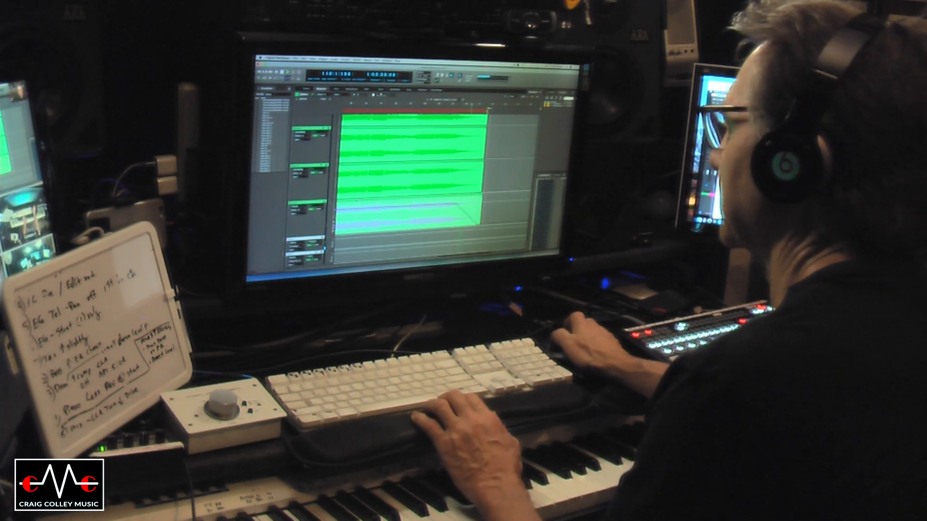
{"action": "left_click", "coordinate": [358, 204]}
{"action": "left_click", "coordinate": [356, 200]}
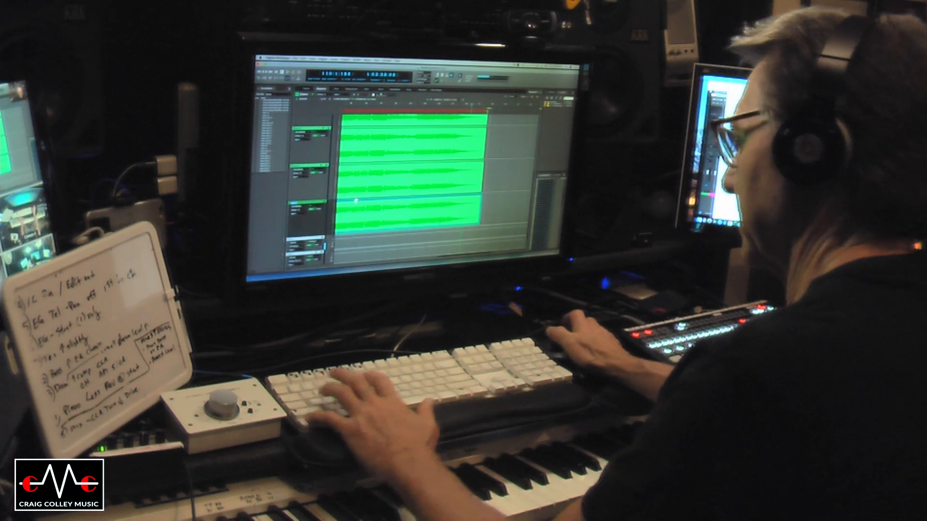
{"action": "key", "text": "super+b"}
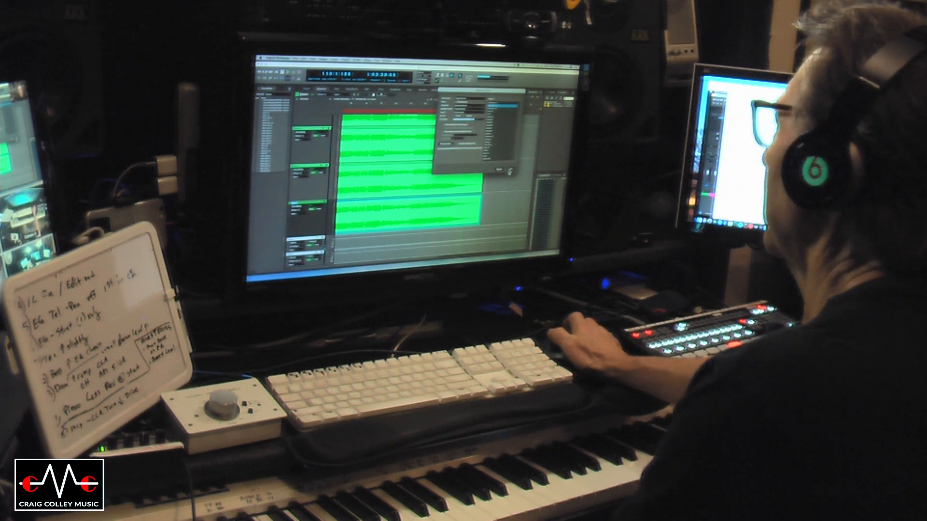
{"action": "left_click", "coordinate": [509, 171]}
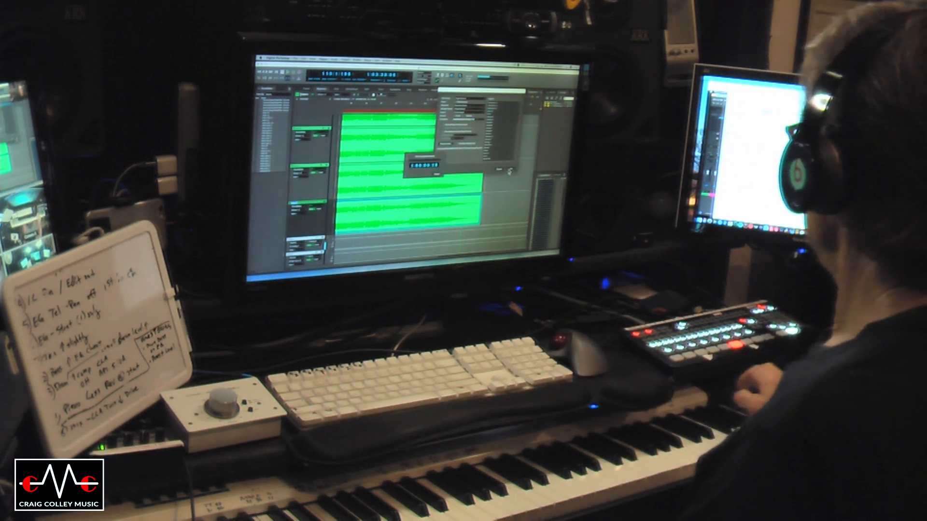